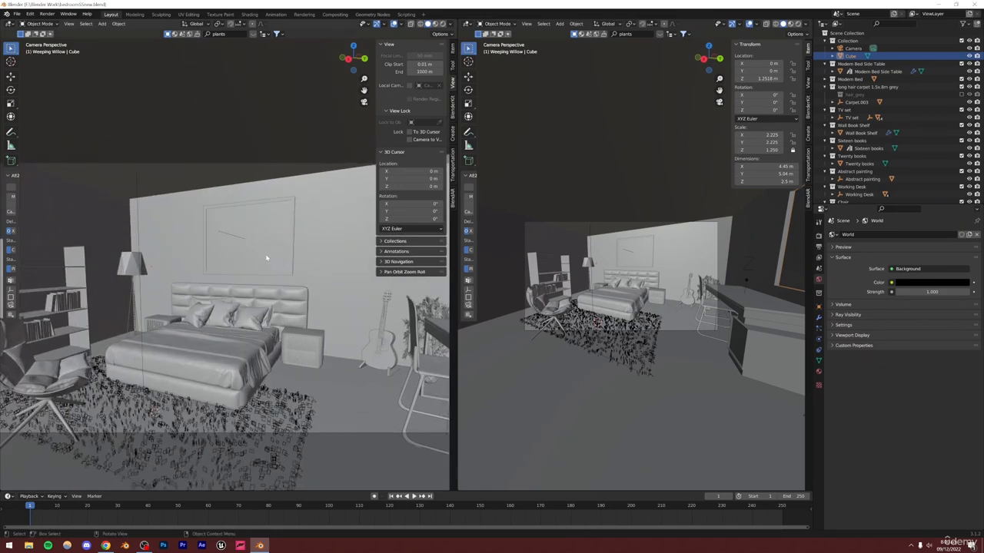
- Switch the camera view to rendered shading and save the file
{"action": "scroll", "coordinate": [265, 250], "scroll_direction": "up", "scroll_amount": 2}
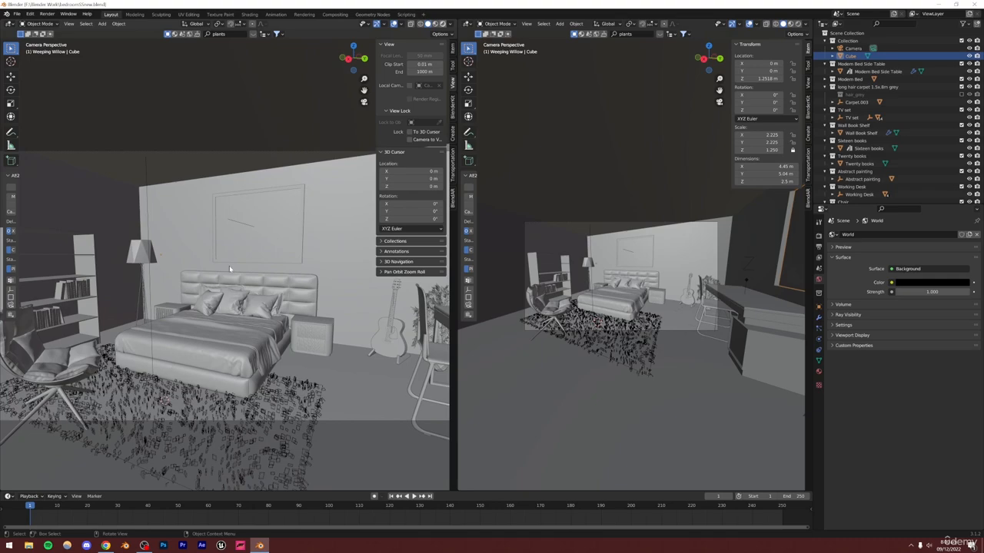
{"action": "key", "text": "z"}
{"action": "key", "text": "8"}
{"action": "scroll", "coordinate": [229, 269], "scroll_direction": "down", "scroll_amount": 2}
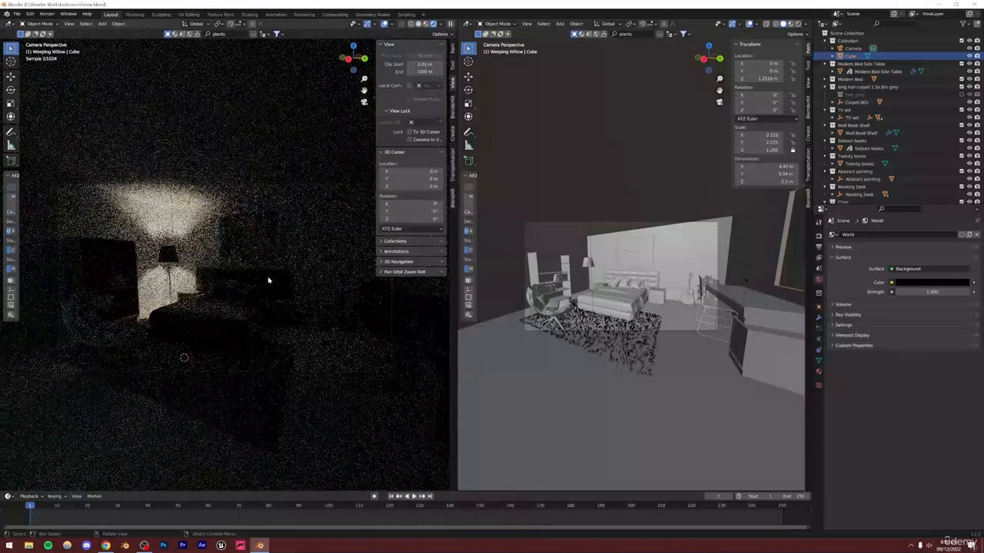
{"action": "key", "text": "ctrl+s"}
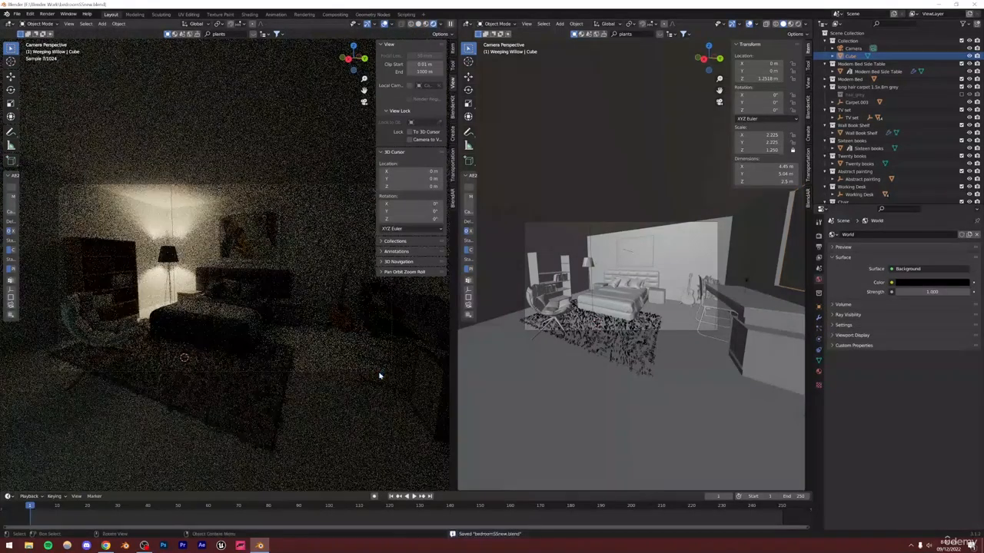
{"action": "key", "text": "ctrl+v"}
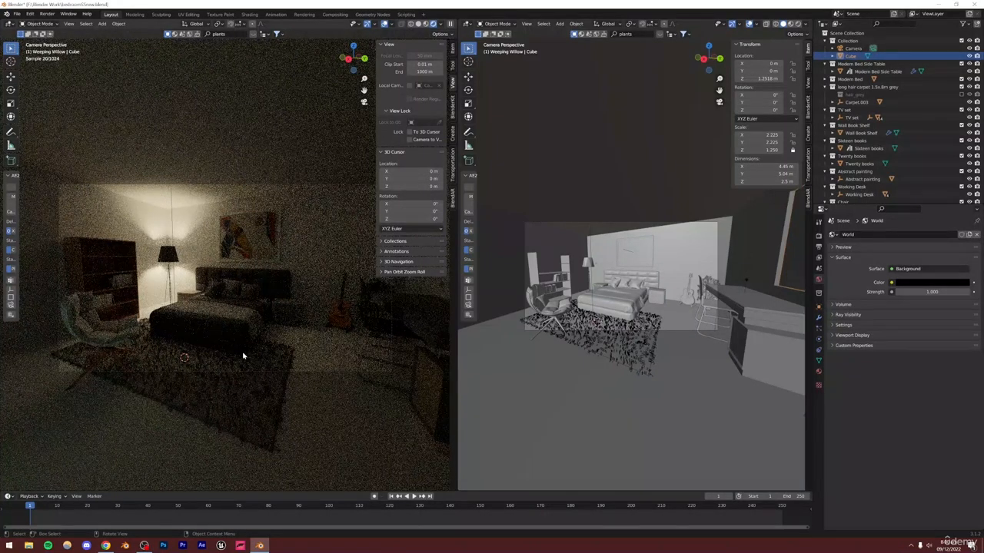
- Draw a render region around the whole camera frame and save the file
{"action": "key", "text": "ctrl+b"}
{"action": "left_click_drag", "start_coordinate": [415, 395], "coordinate": [34, 175]}
{"action": "key", "text": "ctrl+s"}
- Hide the overlays and the sidebar in the rendered camera viewport
{"action": "scroll", "coordinate": [219, 285], "scroll_direction": "up", "scroll_amount": 4}
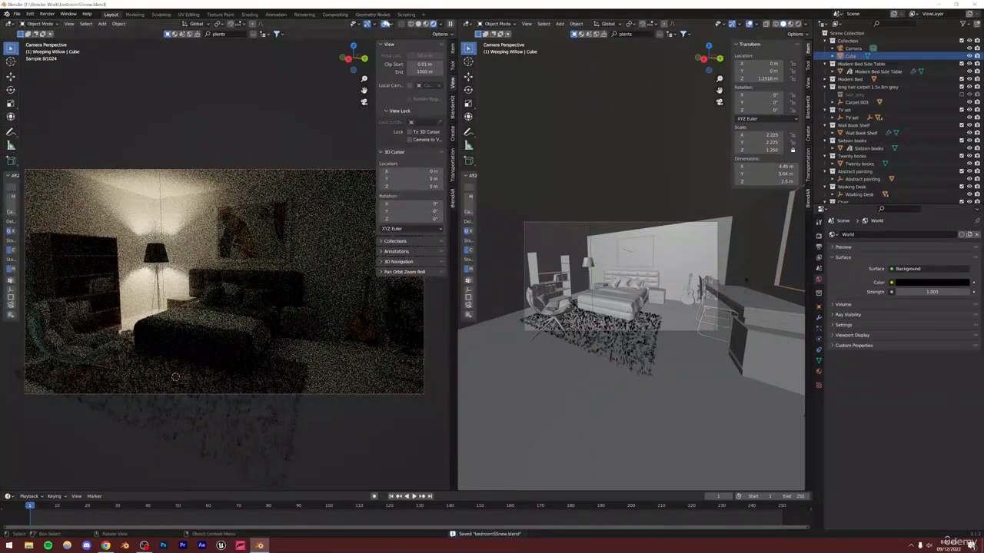
{"action": "left_click", "coordinate": [385, 24]}
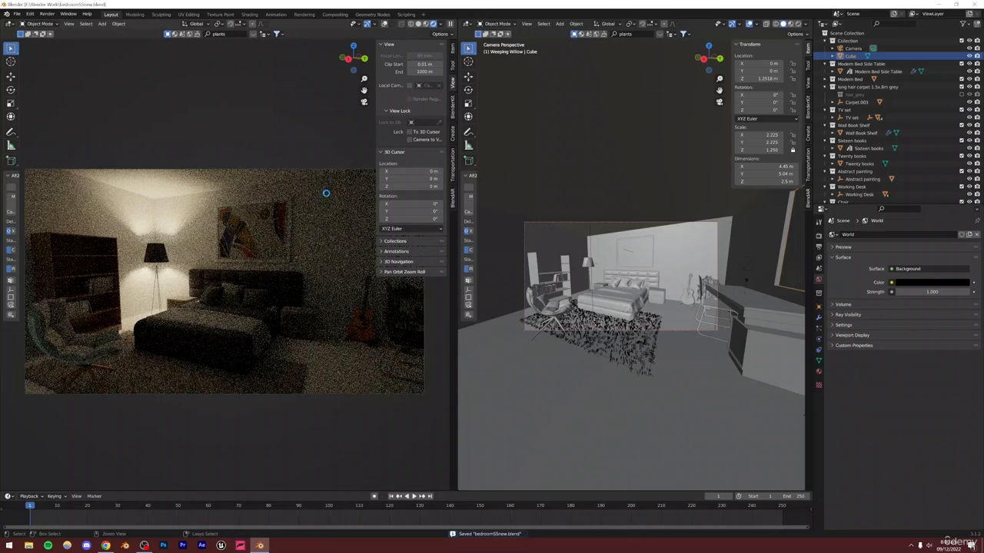
{"action": "left_click_drag", "start_coordinate": [376, 142], "coordinate": [450, 144]}
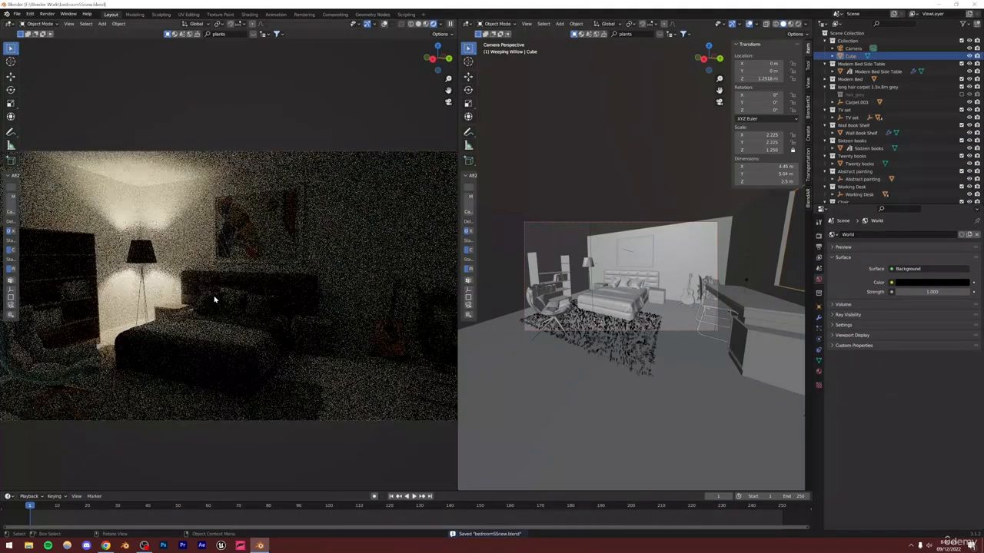
- Save the file and add an area light to the scene
{"action": "middle_click_drag", "start_coordinate": [641, 254], "coordinate": [640, 262]}
{"action": "scroll", "coordinate": [640, 261], "scroll_direction": "down", "scroll_amount": 10}
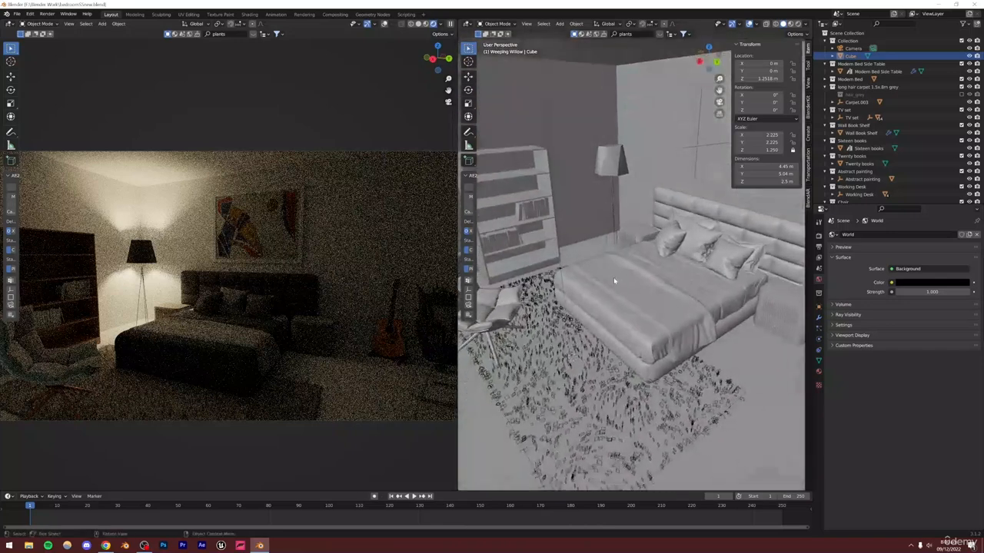
{"action": "key", "text": "ctrl+s"}
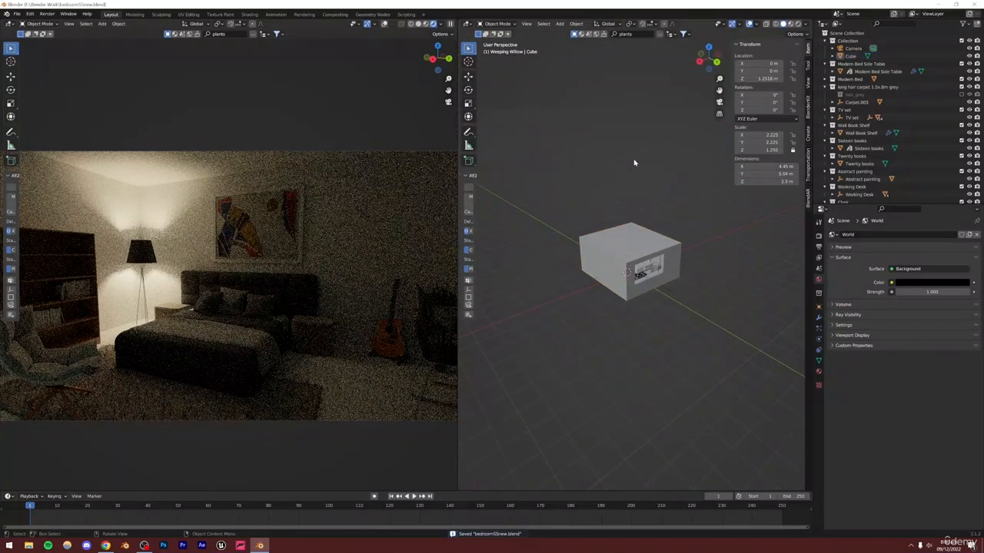
{"action": "left_click", "coordinate": [560, 24]}
{"action": "mouse_move", "coordinate": [573, 127]}
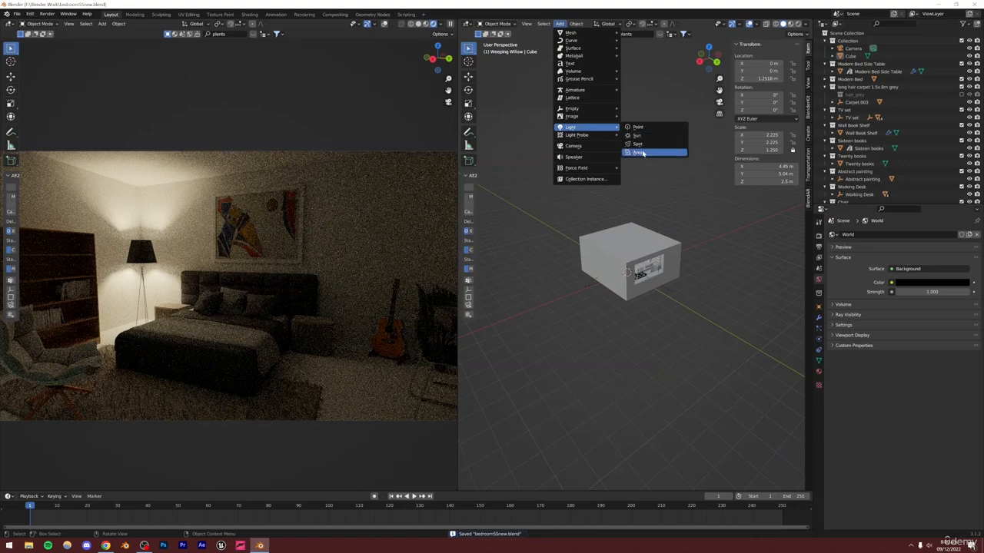
{"action": "left_click", "coordinate": [646, 152]}
- Move the area light outside the window side of the room to about Y 4.15 m and scale it to about 2.6
{"action": "middle_click_drag", "start_coordinate": [635, 263], "coordinate": [596, 286]}
{"action": "key", "text": "g"}
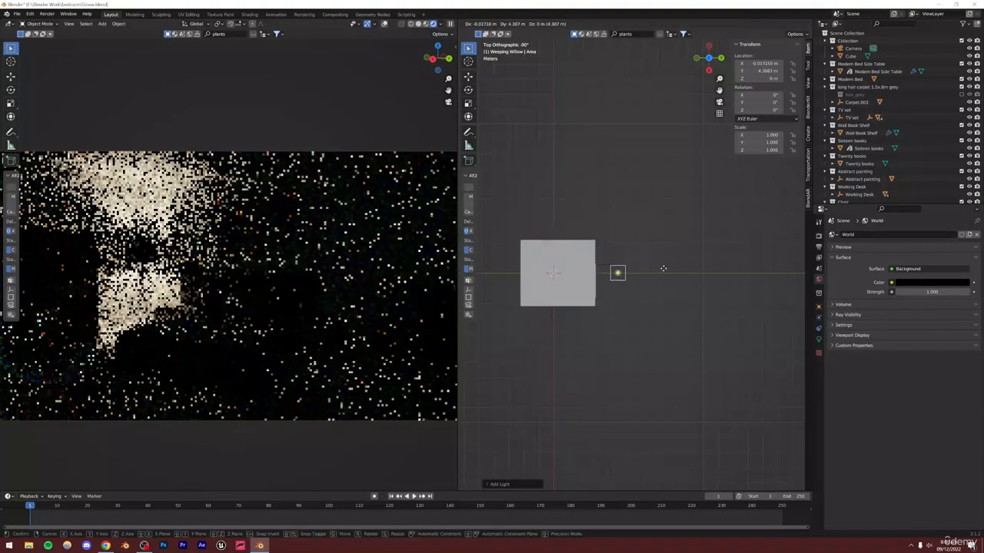
{"action": "left_click", "coordinate": [657, 272]}
{"action": "key", "text": "KP_Decimal"}
{"action": "key", "text": "s"}
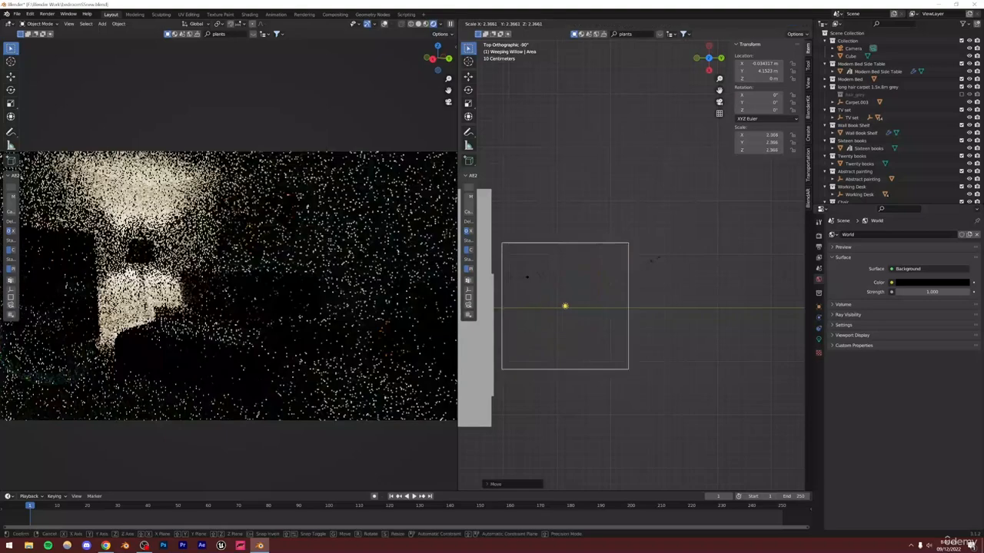
{"action": "left_click", "coordinate": [542, 315]}
- Raise the area light along the Z axis to about 2.67 m, near the room's roof height
{"action": "middle_click_drag", "start_coordinate": [542, 315], "coordinate": [627, 318]}
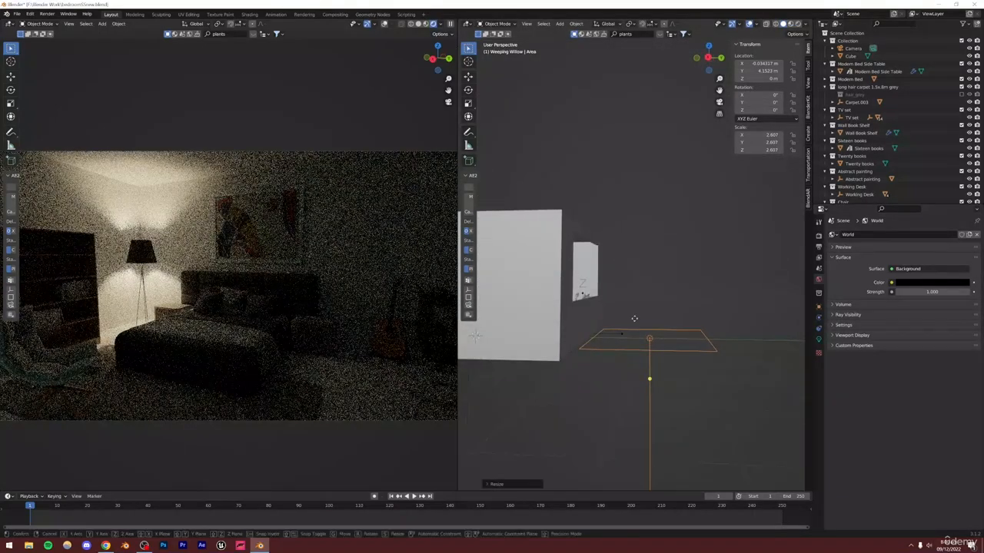
{"action": "key", "text": "g"}
{"action": "key", "text": "z"}
{"action": "left_click", "coordinate": [659, 209]}
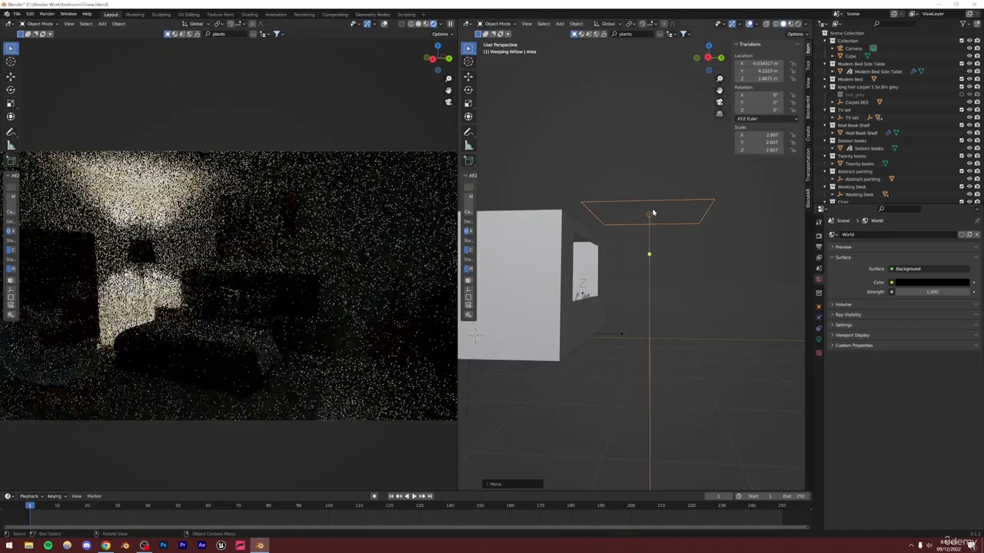
{"action": "middle_click_drag", "start_coordinate": [659, 209], "coordinate": [641, 212]}
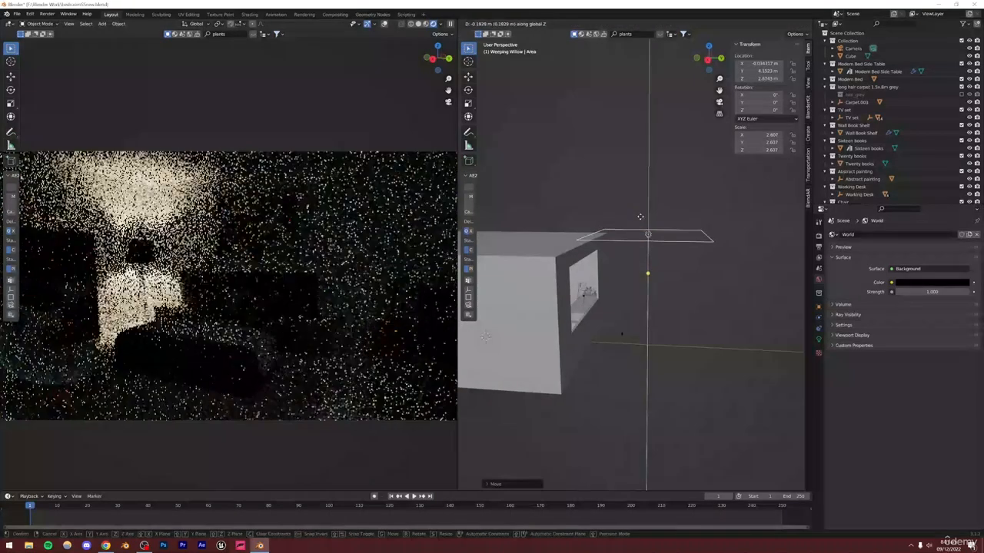
{"action": "key", "text": "g"}
{"action": "key", "text": "z"}
{"action": "left_click", "coordinate": [655, 265]}
- Rotate the area light about -51° around the X axis so that it points at the window
{"action": "key", "text": "r"}
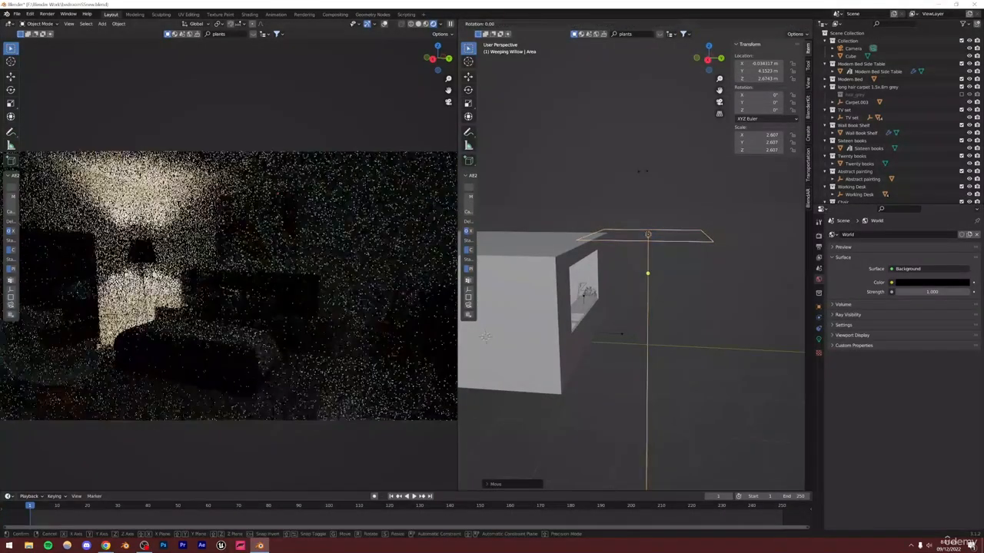
{"action": "key", "text": "x"}
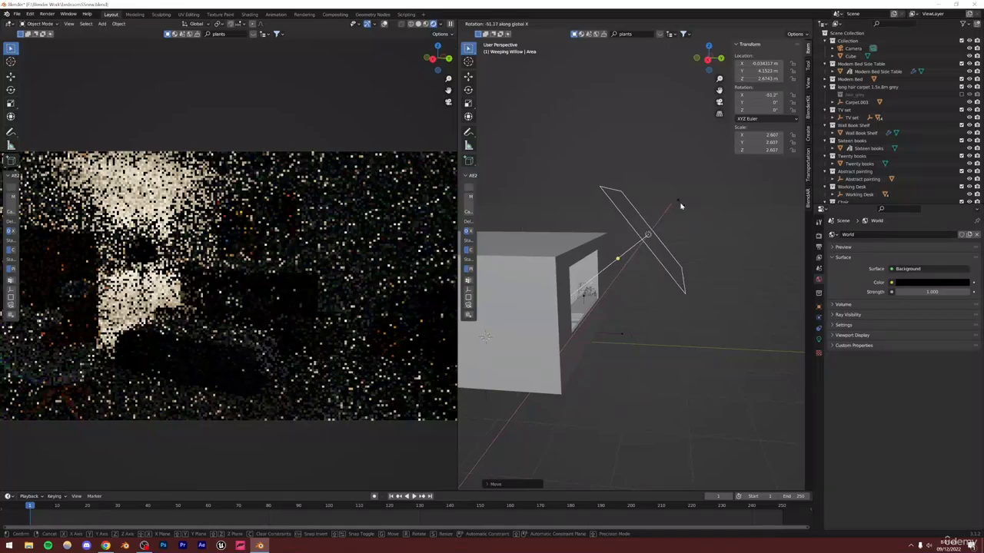
{"action": "left_click", "coordinate": [681, 205]}
- Reposition the area light from the back view to about X 0.42 m and Z 2.45 m, and save the file
{"action": "middle_click_drag", "start_coordinate": [681, 205], "coordinate": [684, 277]}
{"action": "key", "text": "g"}
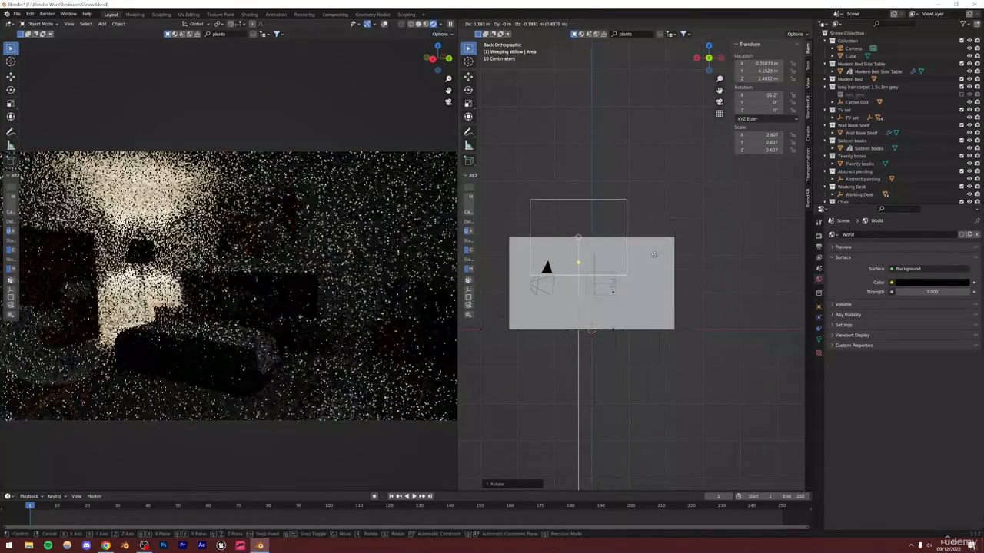
{"action": "left_click", "coordinate": [654, 257]}
{"action": "scroll", "coordinate": [590, 292], "scroll_direction": "down", "scroll_amount": 2}
{"action": "middle_click_drag", "start_coordinate": [590, 292], "coordinate": [614, 312]}
{"action": "key", "text": "ctrl+s"}
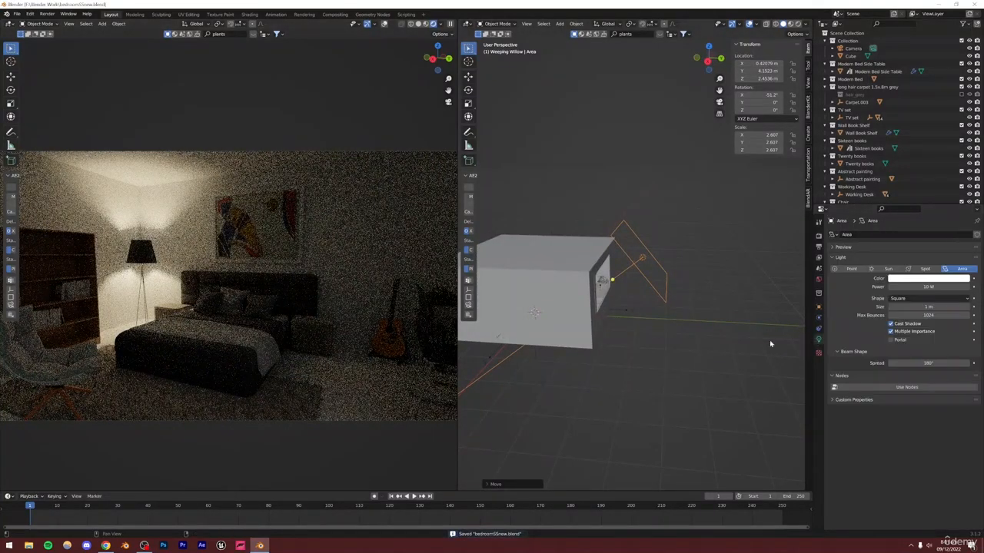
- Set the area light's power to 1000 W and save the file
{"action": "left_click", "coordinate": [819, 339]}
{"action": "left_click", "coordinate": [925, 287]}
{"action": "type", "text": "1"}
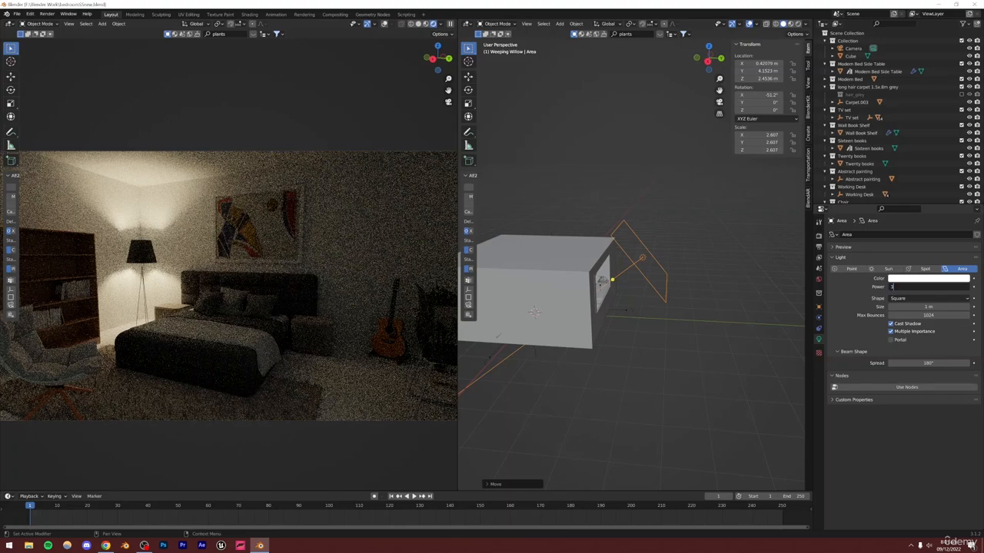
{"action": "type", "text": "000"}
{"action": "key", "text": "Return"}
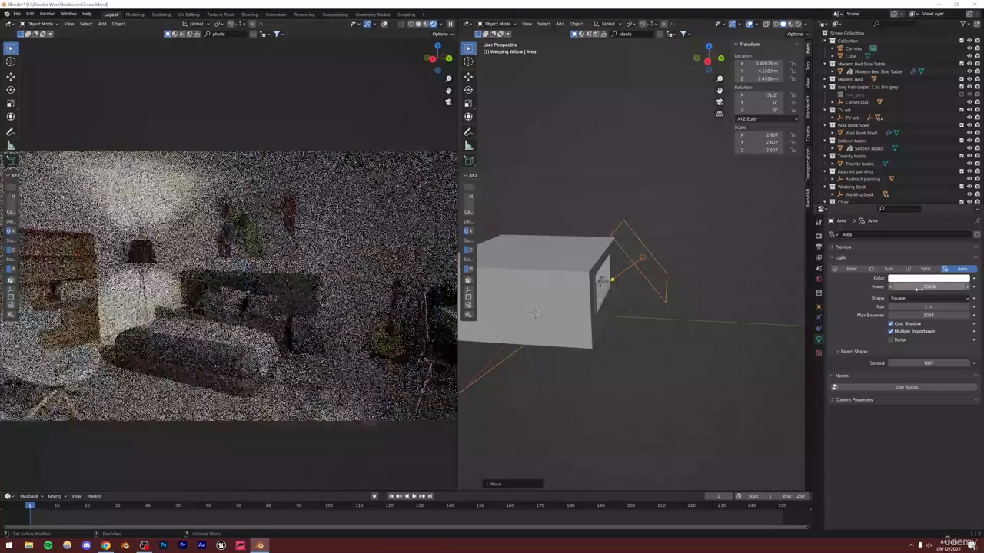
{"action": "key", "text": "ctrl+s"}
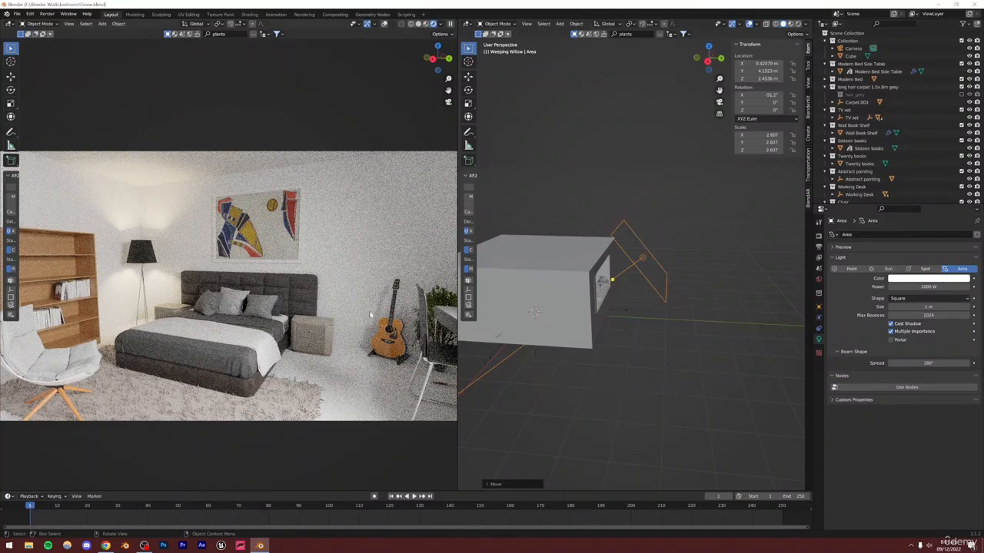
- Tint the area light's color to a pale warm orange and save the file
{"action": "left_click", "coordinate": [914, 280]}
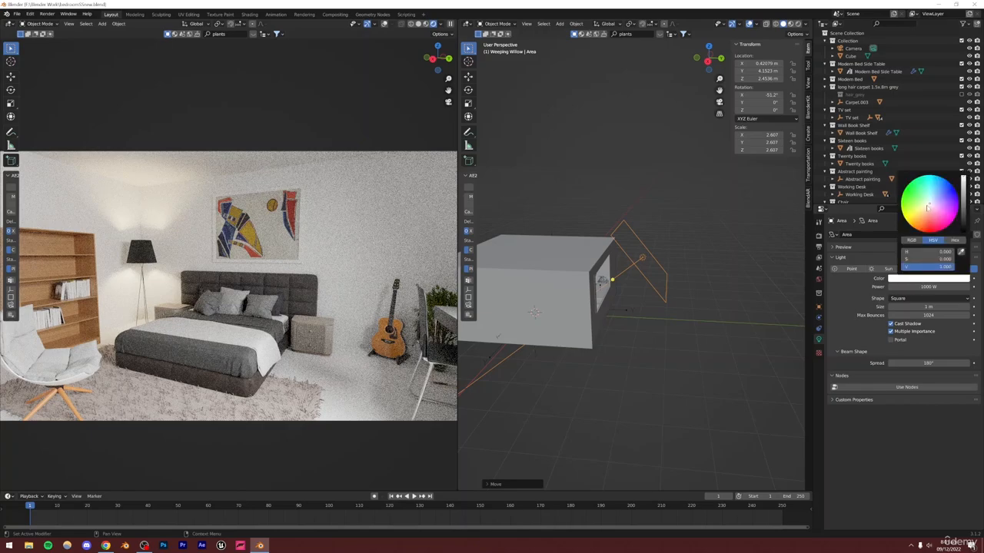
{"action": "left_click_drag", "start_coordinate": [929, 206], "coordinate": [926, 209]}
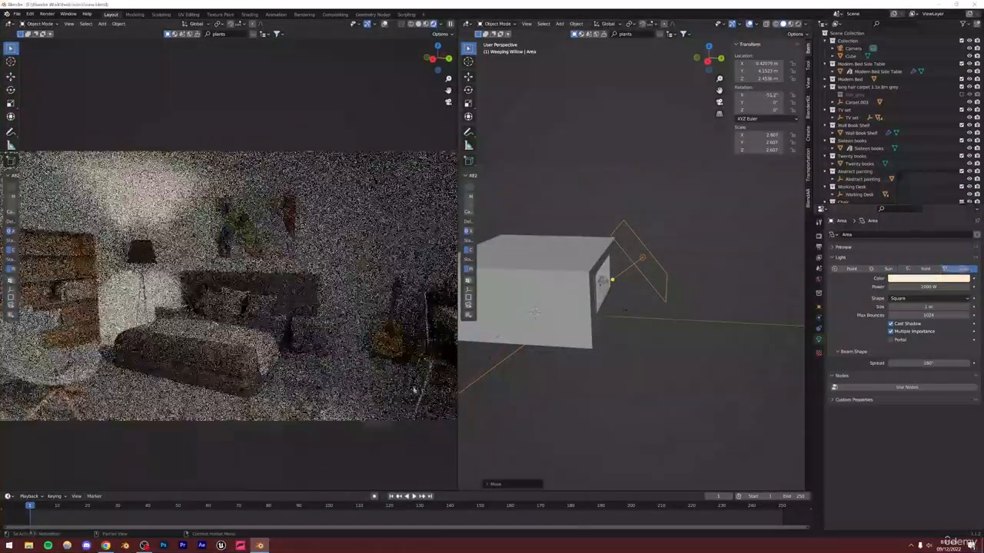
{"action": "left_click", "coordinate": [604, 405]}
{"action": "key", "text": "ctrl+s"}
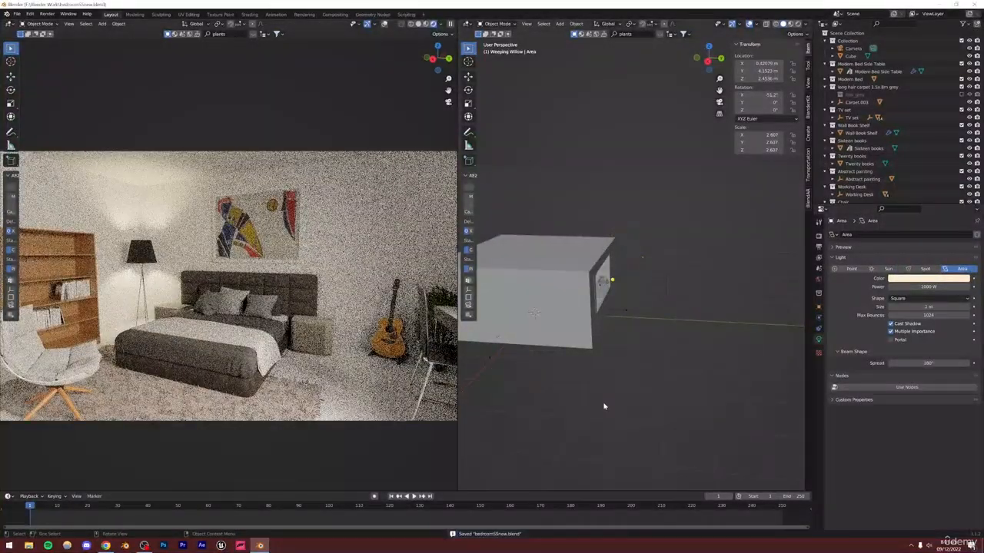
- Scale the area light down to about 1.1
{"action": "left_click", "coordinate": [644, 271]}
{"action": "key", "text": "s"}
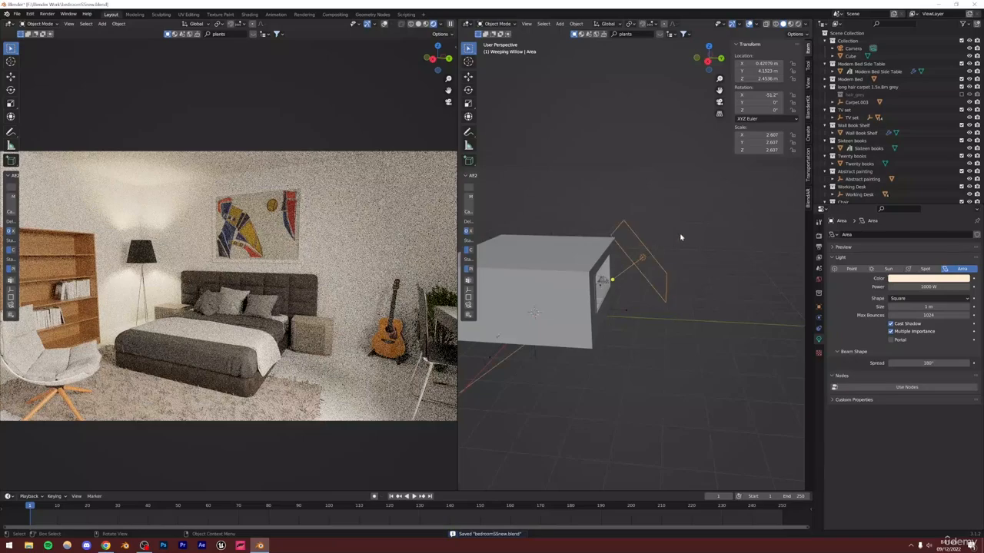
{"action": "left_click", "coordinate": [659, 252]}
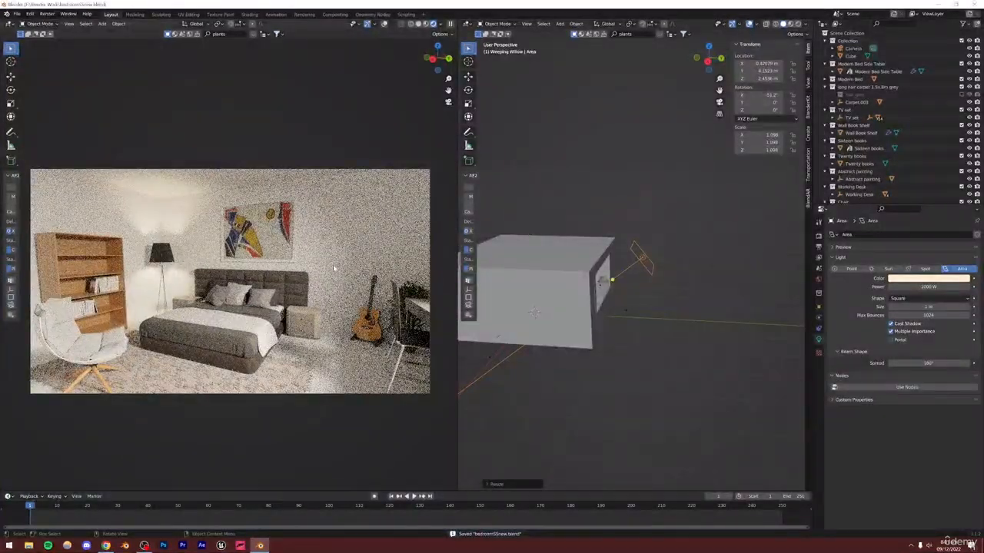
- Select the room cube and switch the camera view to material preview shading
{"action": "left_click", "coordinate": [382, 244]}
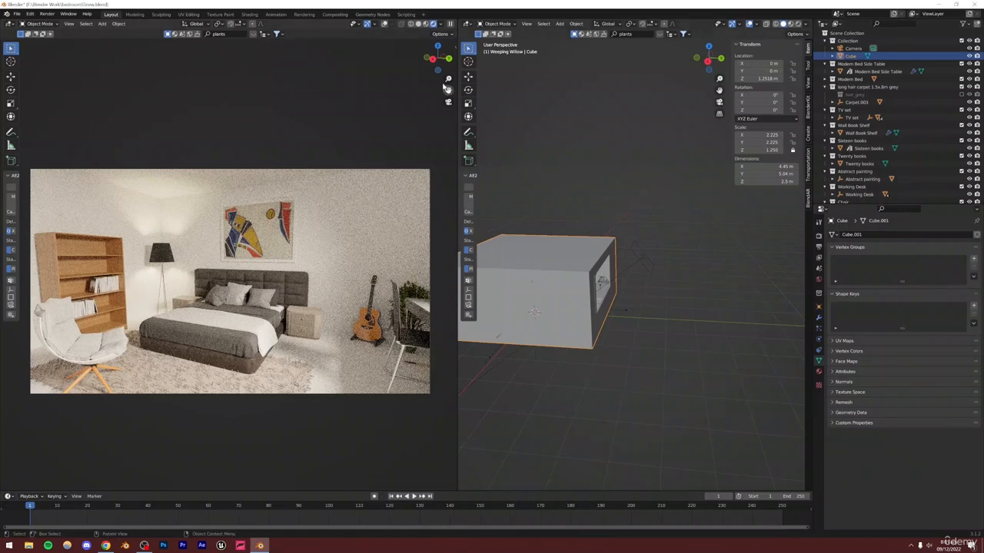
{"action": "left_click", "coordinate": [418, 24]}
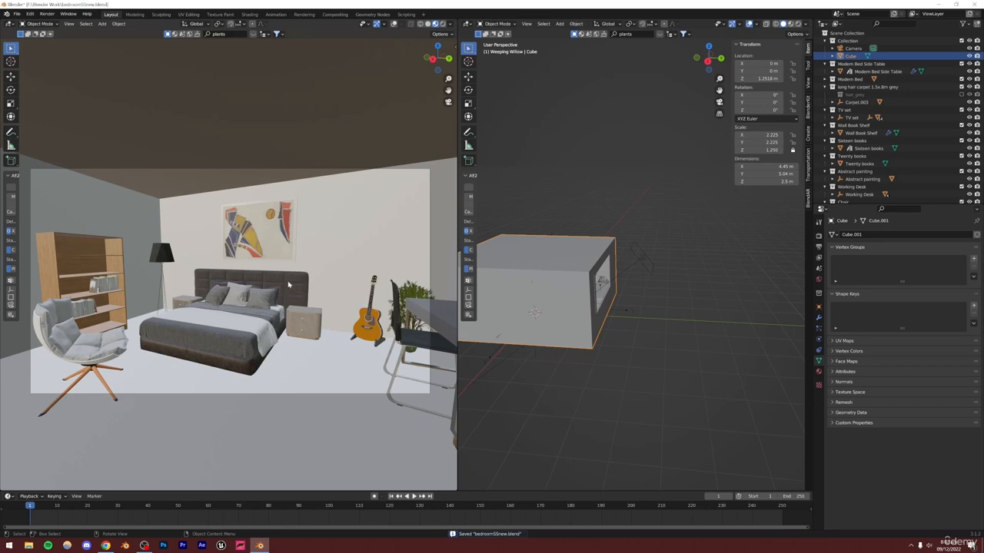
{"action": "key", "text": "Tab"}
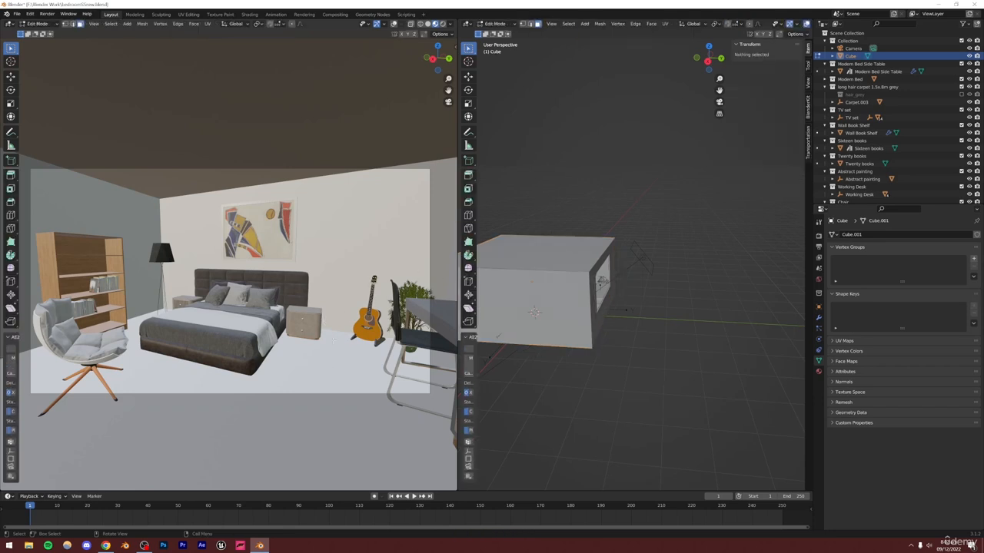
{"action": "key", "text": "Tab"}
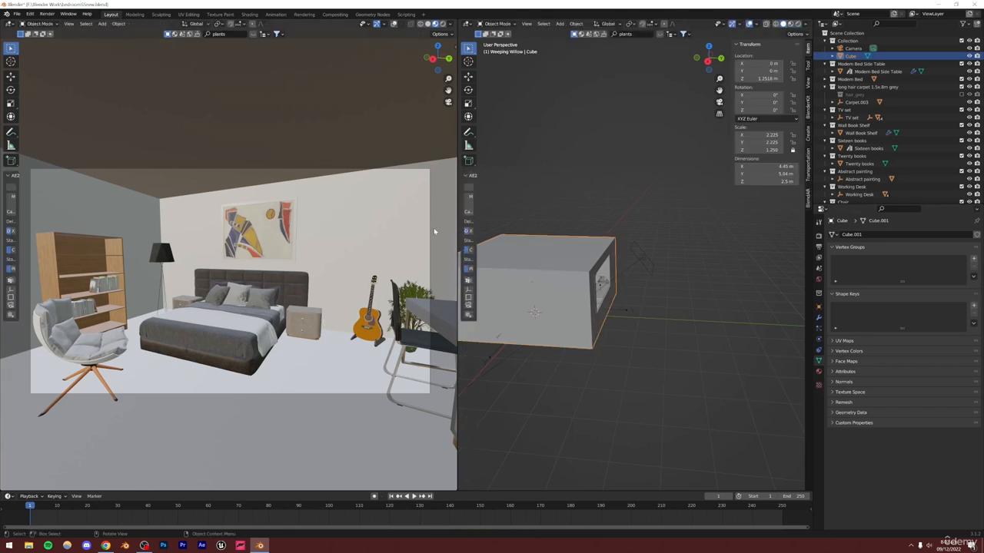
- Create a new material named "wall" on the room cube
{"action": "left_click", "coordinate": [818, 372]}
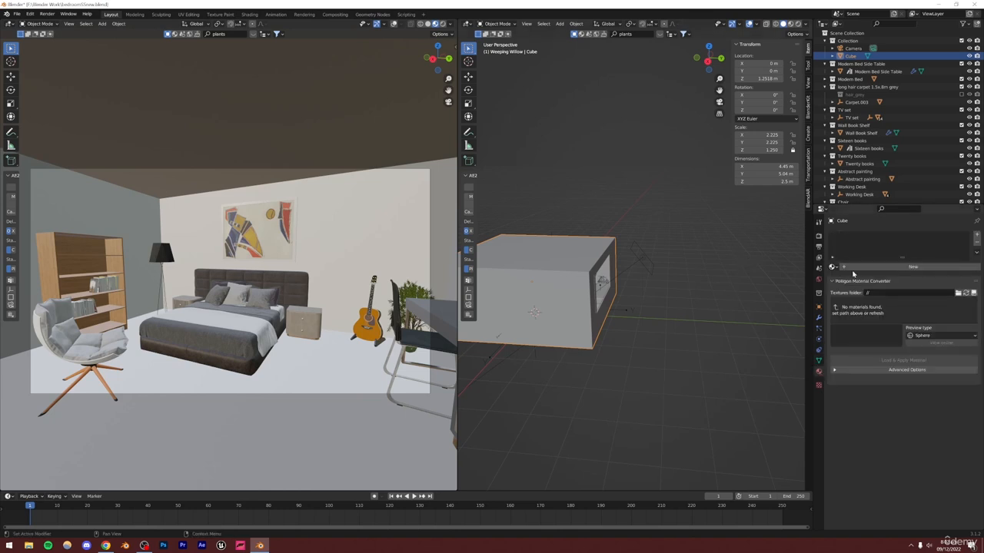
{"action": "left_click", "coordinate": [864, 266]}
{"action": "double_click", "coordinate": [854, 238]}
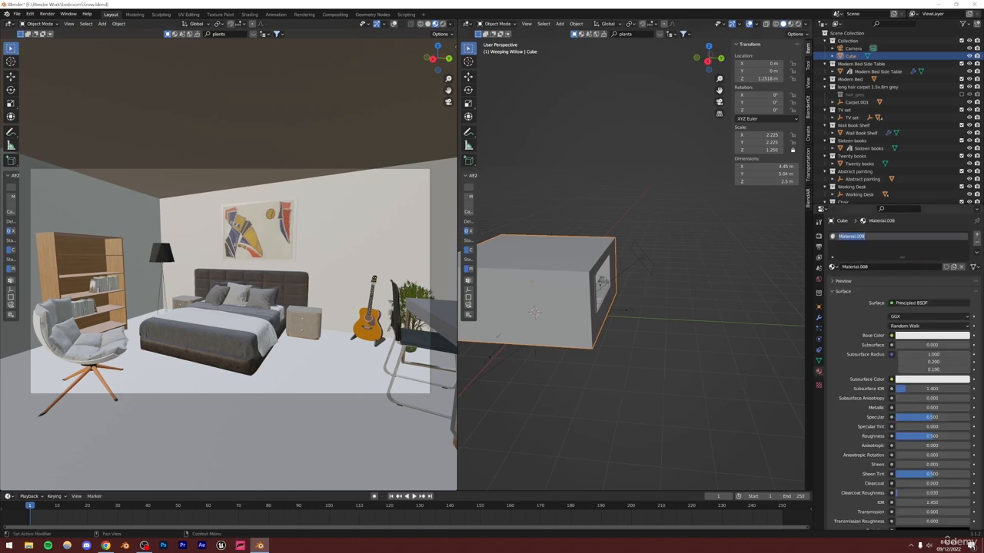
{"action": "type", "text": "wall"}
{"action": "key", "text": "Return"}
- Add a second material slot to the room cube with a new material named "floor"
{"action": "left_click", "coordinate": [978, 237]}
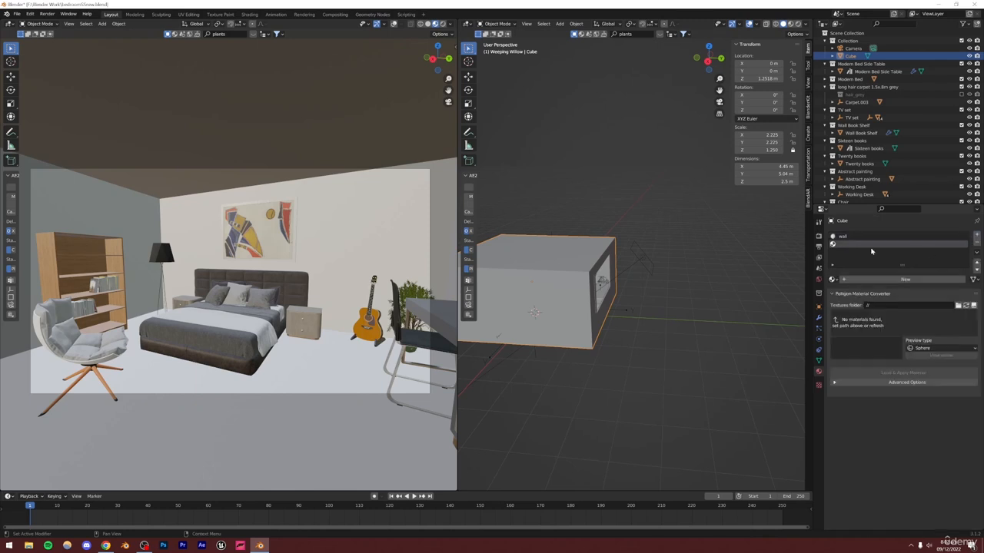
{"action": "left_click", "coordinate": [906, 279]}
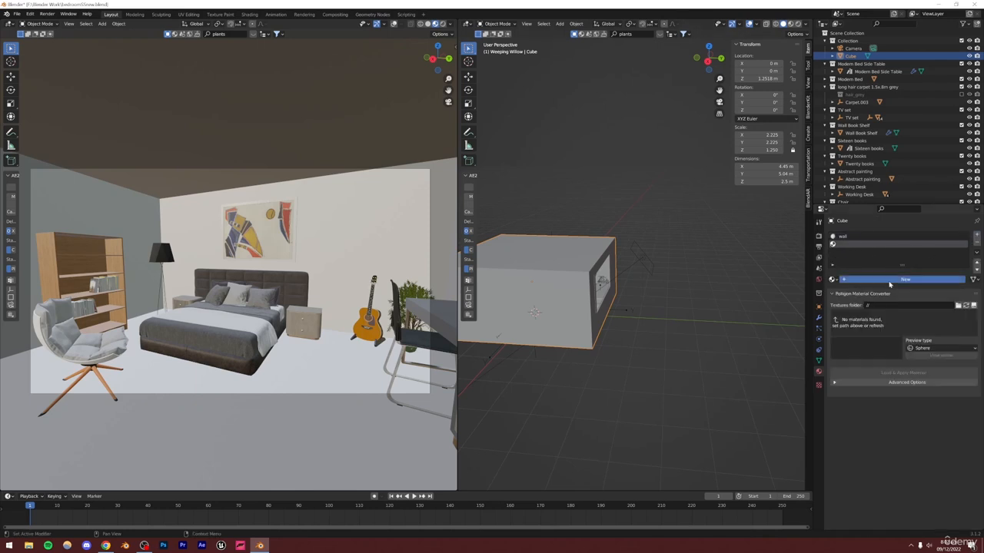
{"action": "double_click", "coordinate": [853, 244]}
{"action": "type", "text": "f"}
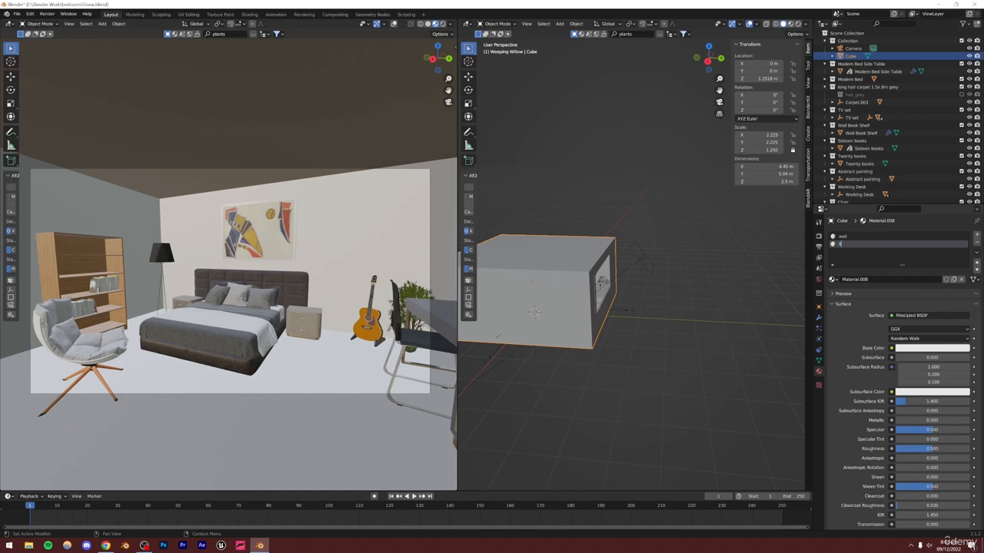
{"action": "type", "text": "loor"}
{"action": "key", "text": "Return"}
- Assign the floor material to the room's bottom face and give it a light green base color
{"action": "key", "text": "Tab"}
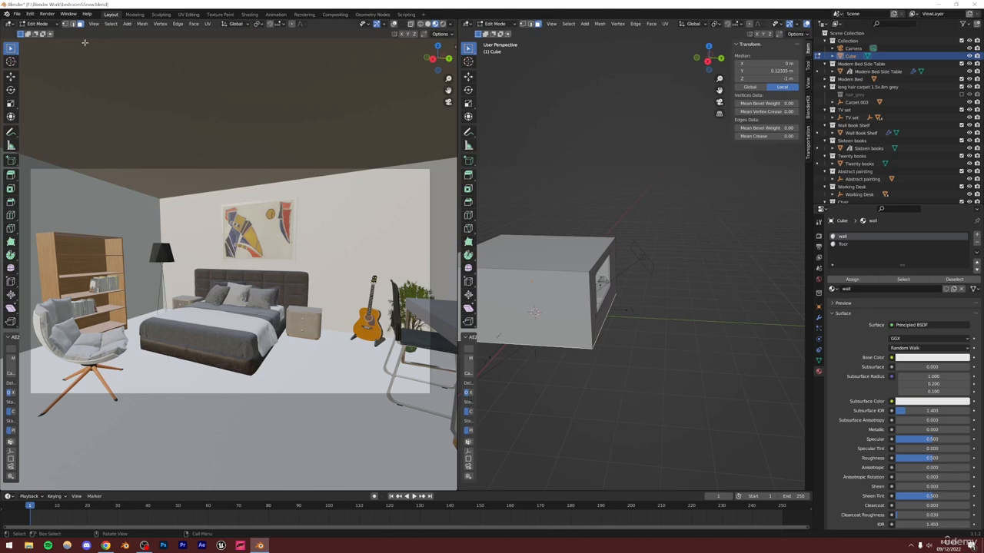
{"action": "middle_click_drag", "start_coordinate": [608, 346], "coordinate": [621, 284]}
{"action": "scroll", "coordinate": [620, 285], "scroll_direction": "up", "scroll_amount": 5}
{"action": "scroll", "coordinate": [628, 325], "scroll_direction": "down", "scroll_amount": 3}
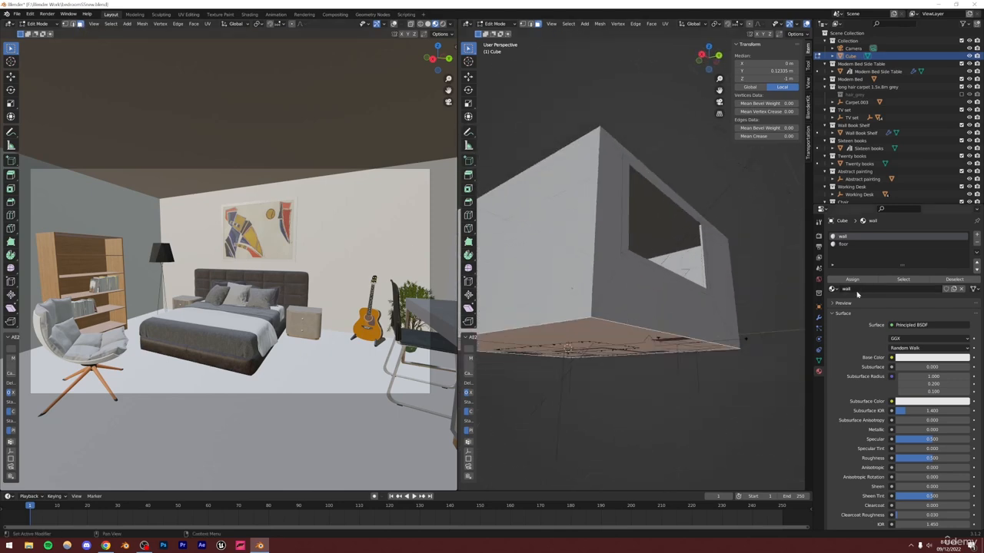
{"action": "left_click", "coordinate": [845, 244]}
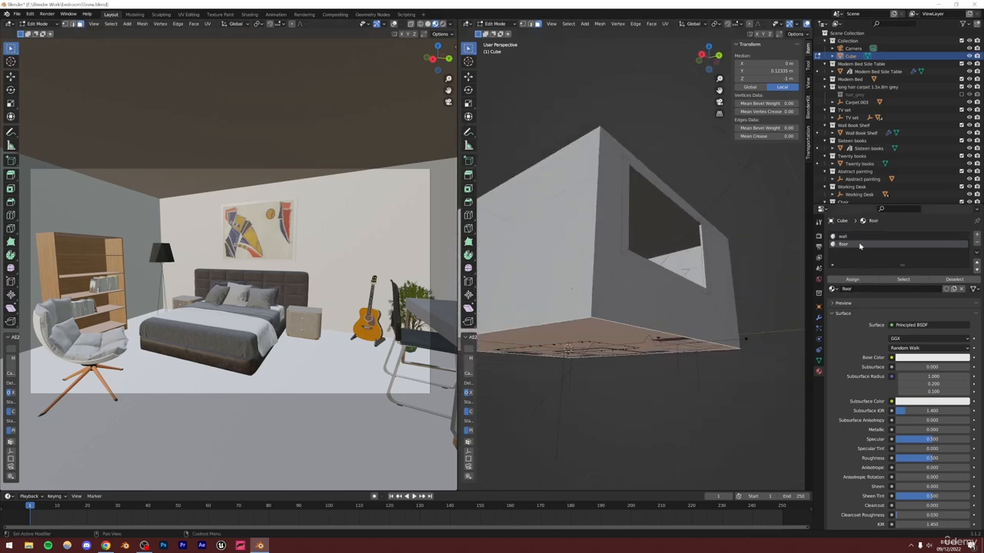
{"action": "left_click", "coordinate": [847, 281]}
{"action": "left_click", "coordinate": [907, 359]}
{"action": "left_click", "coordinate": [904, 287]}
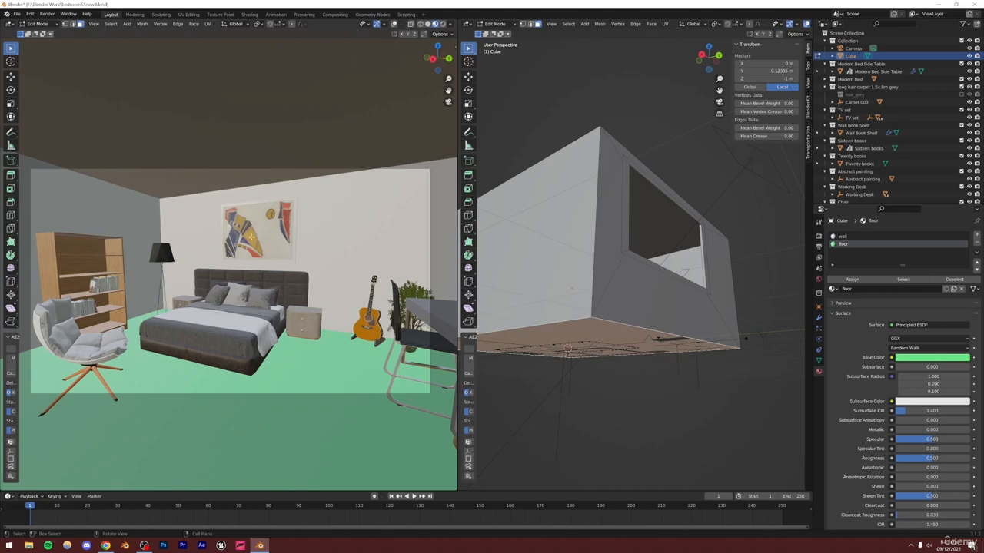
{"action": "key", "text": "Tab"}
- Darken the wall material's base color to a gray with a value of about 0.23 and save the file
{"action": "left_click", "coordinate": [845, 236]}
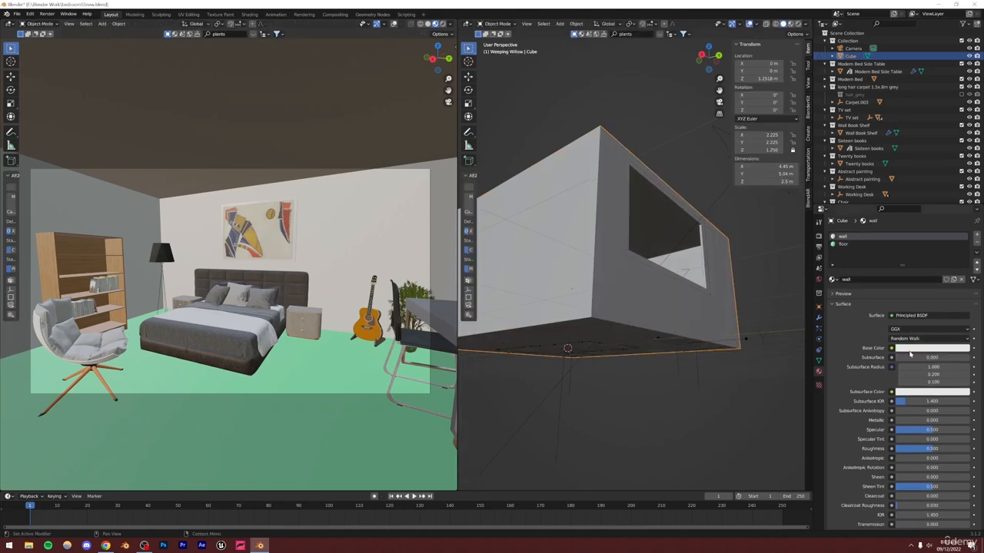
{"action": "left_click", "coordinate": [911, 349]}
{"action": "left_click_drag", "start_coordinate": [943, 330], "coordinate": [912, 330]}
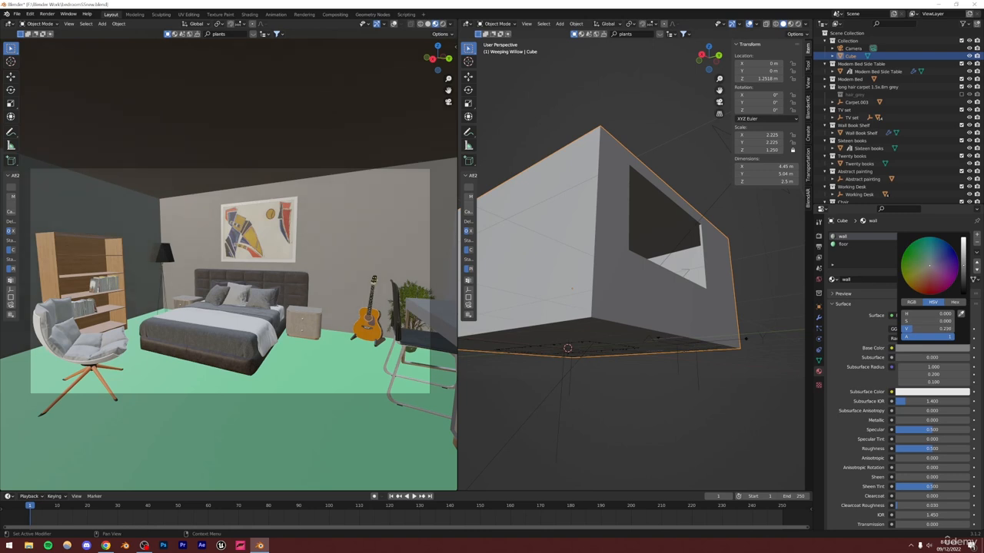
{"action": "key", "text": "alt+a"}
{"action": "key", "text": "ctrl+s"}
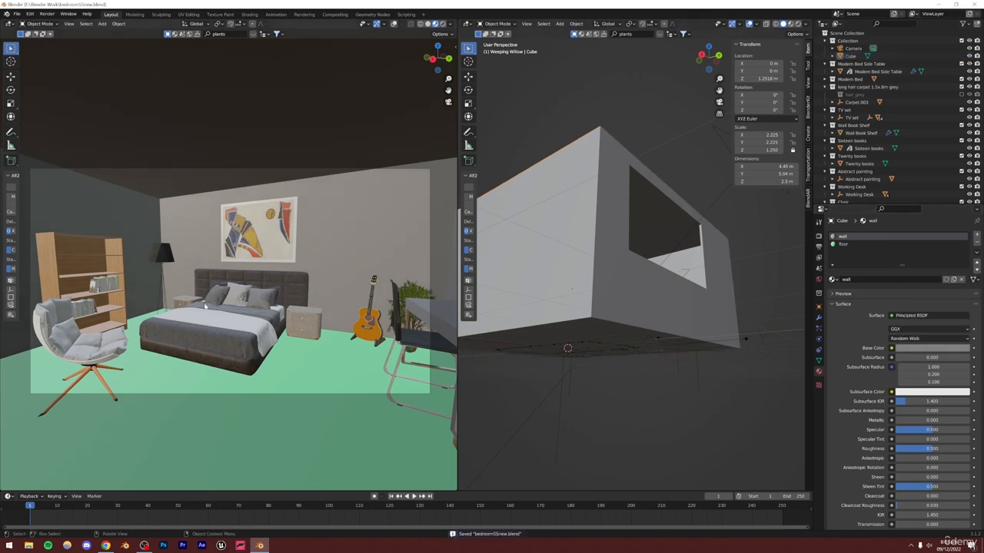
- With the room cube selected and camera view overlays shown, search the BlenderKit materials for "wooden floor"
{"action": "left_click", "coordinate": [285, 359]}
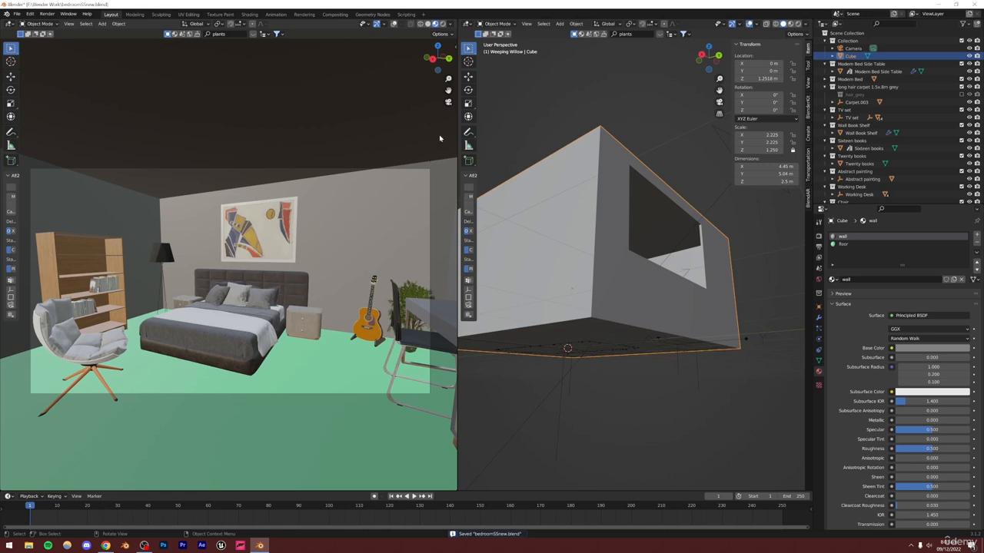
{"action": "left_click", "coordinate": [394, 24]}
{"action": "left_click", "coordinate": [453, 47]}
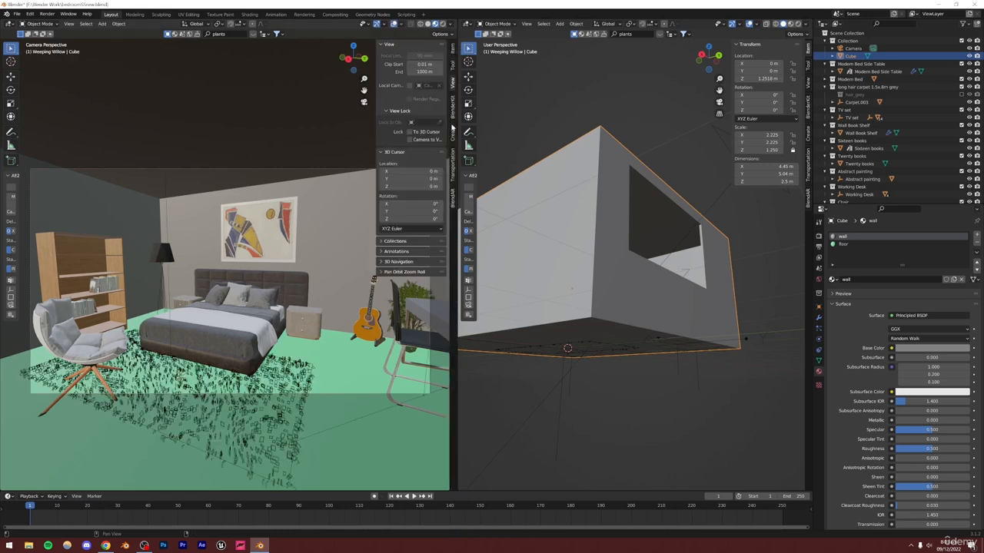
{"action": "left_click", "coordinate": [453, 116]}
{"action": "left_click", "coordinate": [413, 96]}
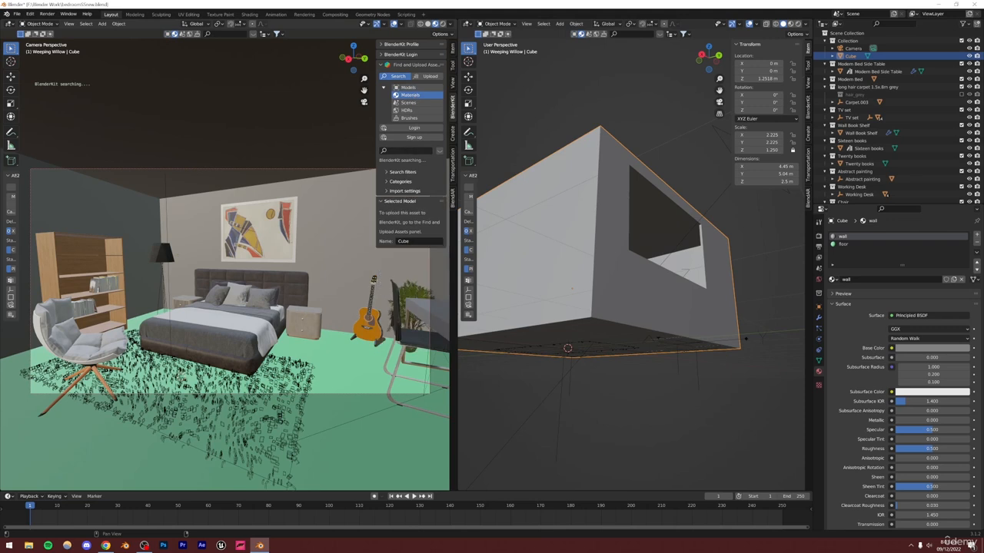
{"action": "left_click", "coordinate": [411, 150]}
{"action": "type", "text": "wooden"}
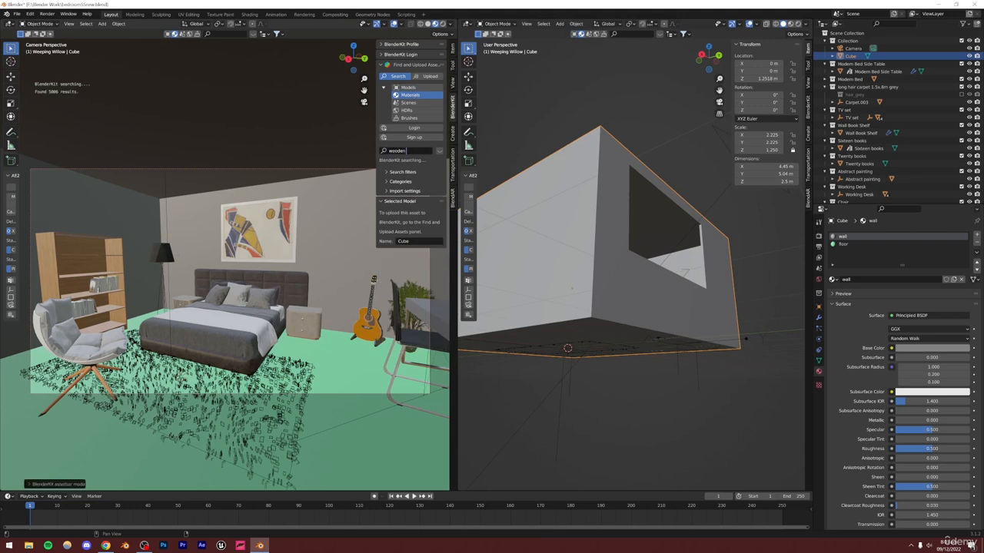
{"action": "type", "text": " floor"}
{"action": "key", "text": "Return"}
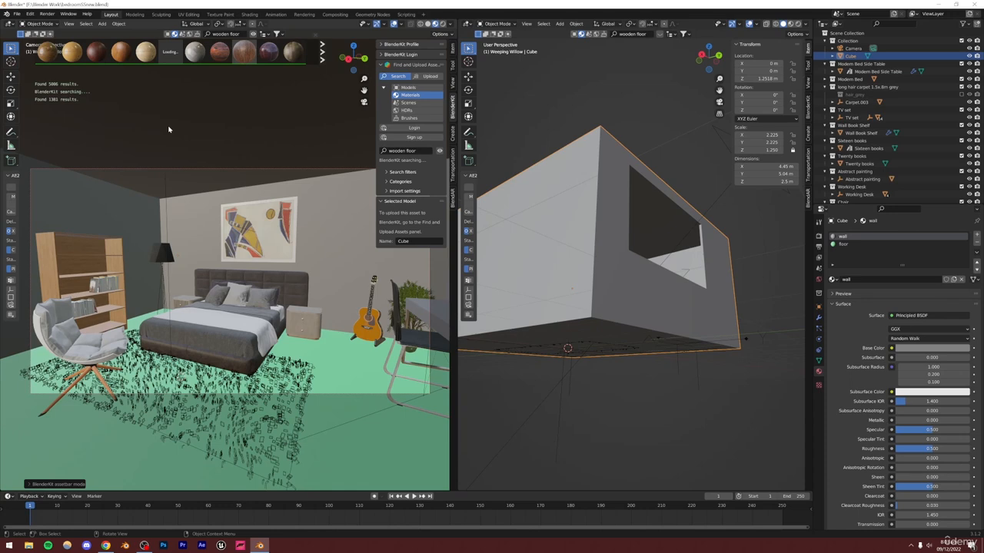
- Compare the wooden floor materials and apply the dark reddish "Wooden floor" material to the room's floor slot
{"action": "mouse_move", "coordinate": [92, 56]}
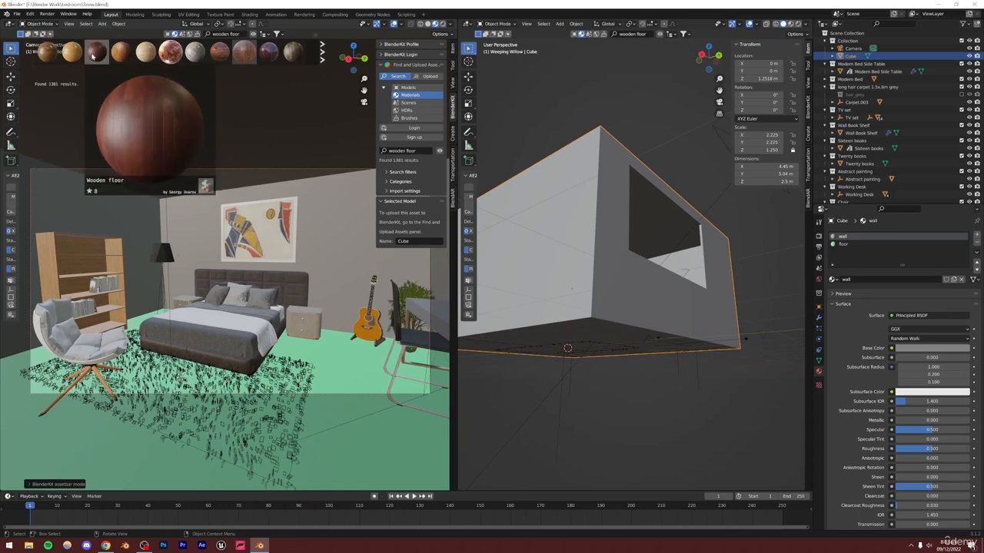
{"action": "mouse_move", "coordinate": [47, 53]}
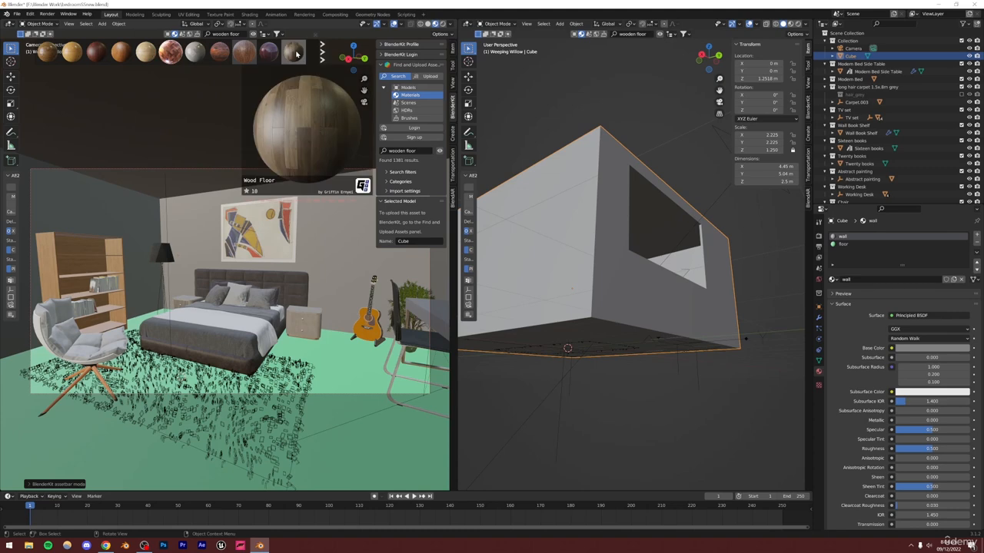
{"action": "left_click", "coordinate": [322, 48]}
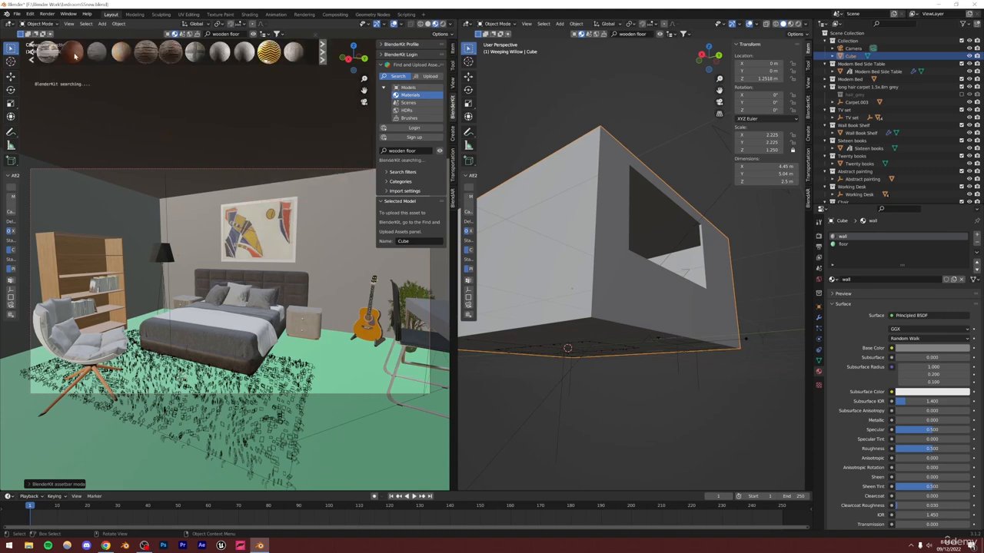
{"action": "mouse_move", "coordinate": [76, 56]}
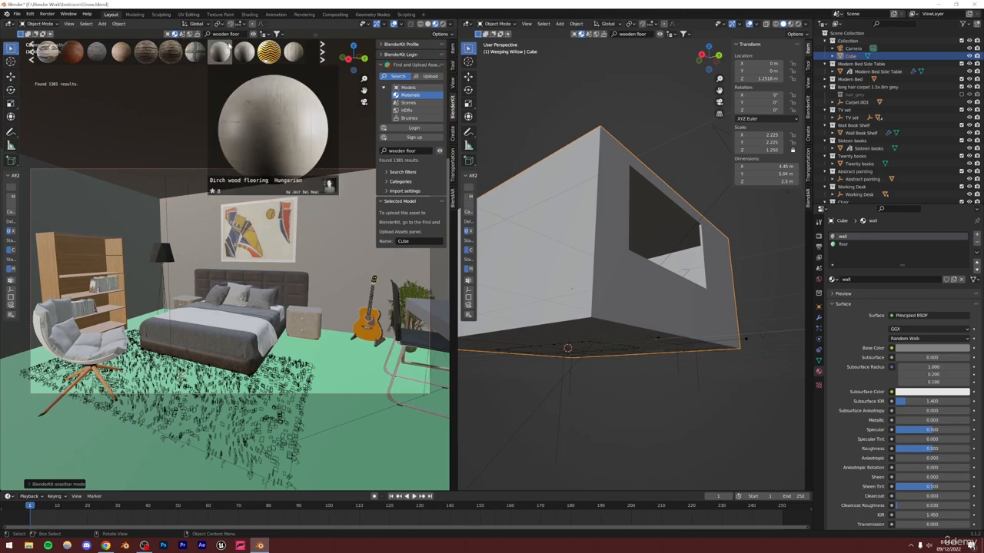
{"action": "mouse_move", "coordinate": [197, 51]}
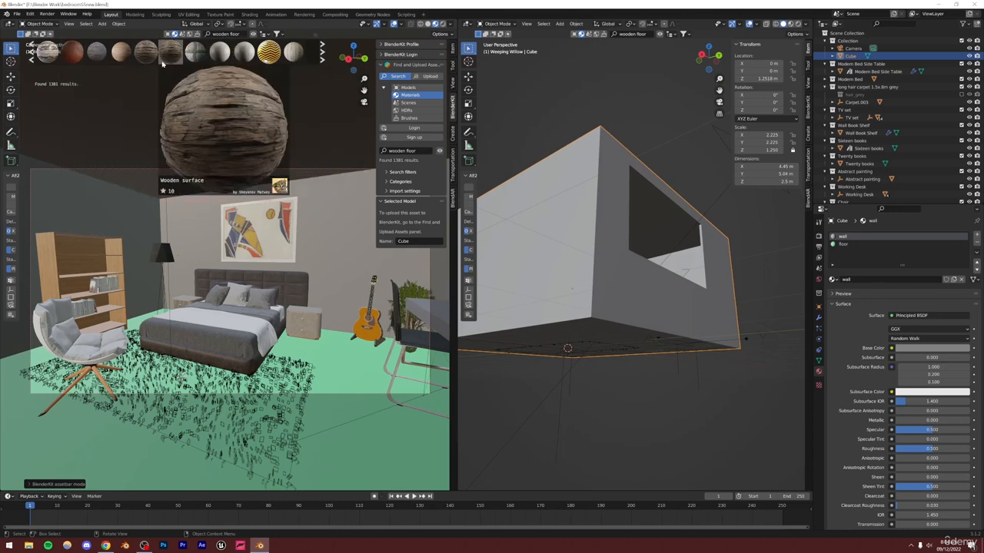
{"action": "mouse_move", "coordinate": [142, 64]}
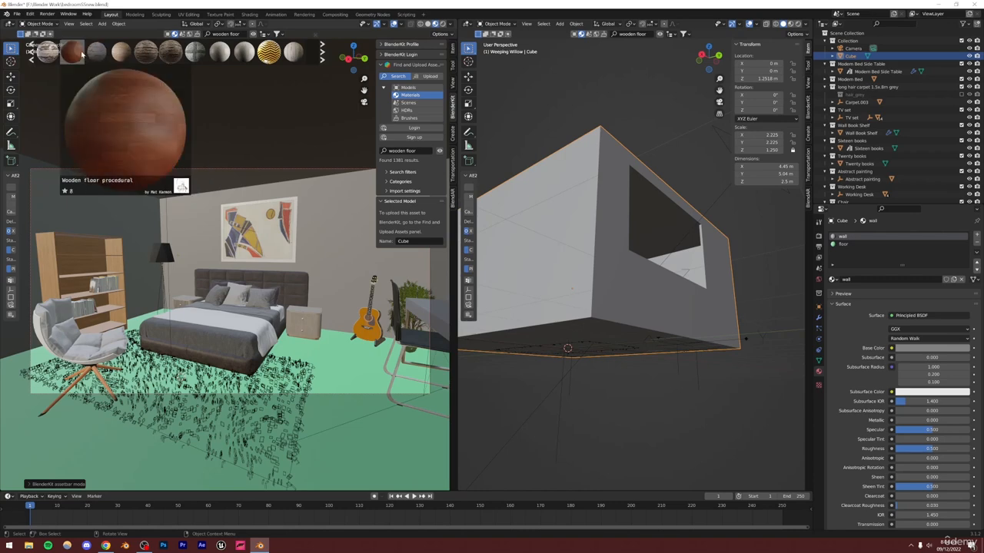
{"action": "mouse_move", "coordinate": [105, 51]}
{"action": "scroll", "coordinate": [99, 51], "scroll_direction": "down", "scroll_amount": 2}
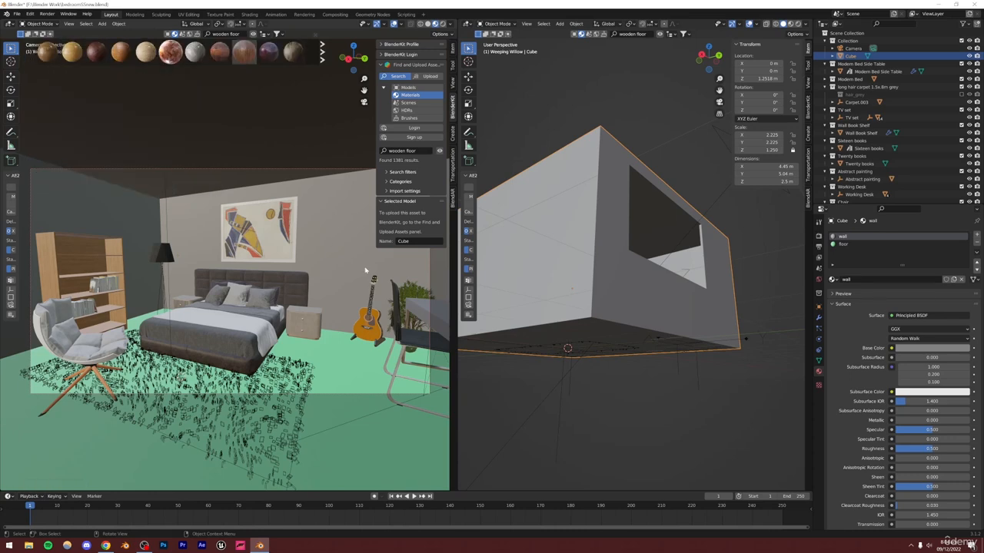
{"action": "left_click", "coordinate": [843, 244]}
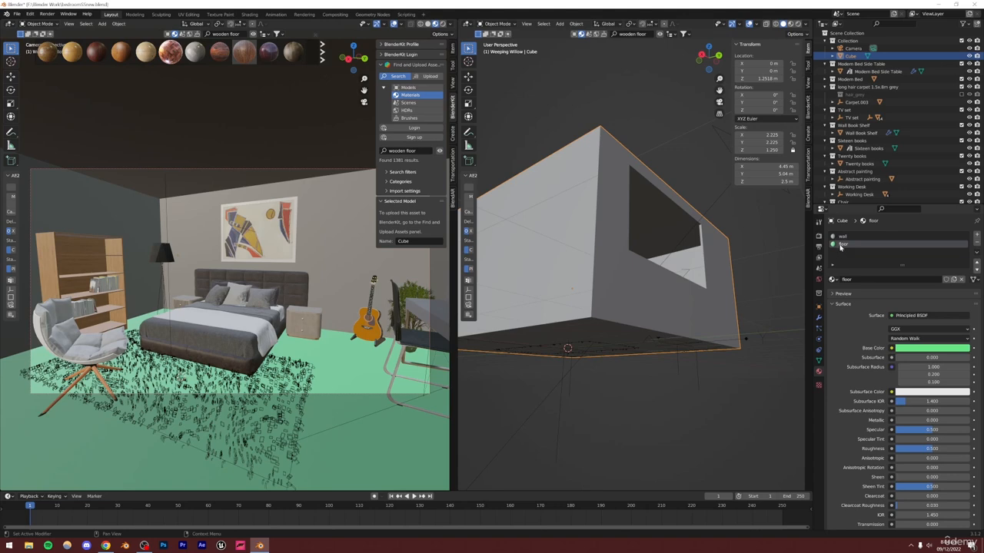
{"action": "left_click", "coordinate": [97, 54]}
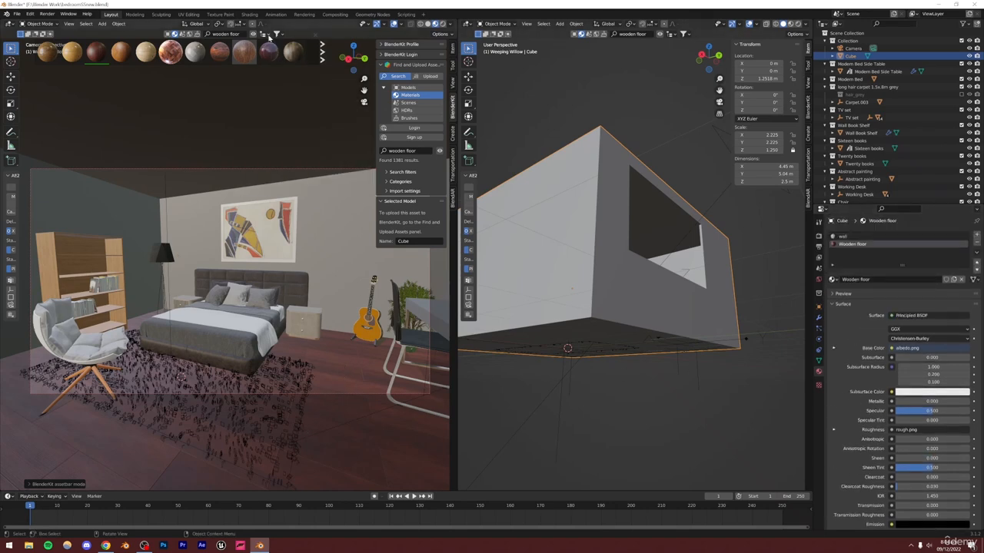
- Switch to the Shading workspace and frame the wooden floor inside the room
{"action": "left_click", "coordinate": [250, 15]}
{"action": "scroll", "coordinate": [511, 225], "scroll_direction": "up", "scroll_amount": 12}
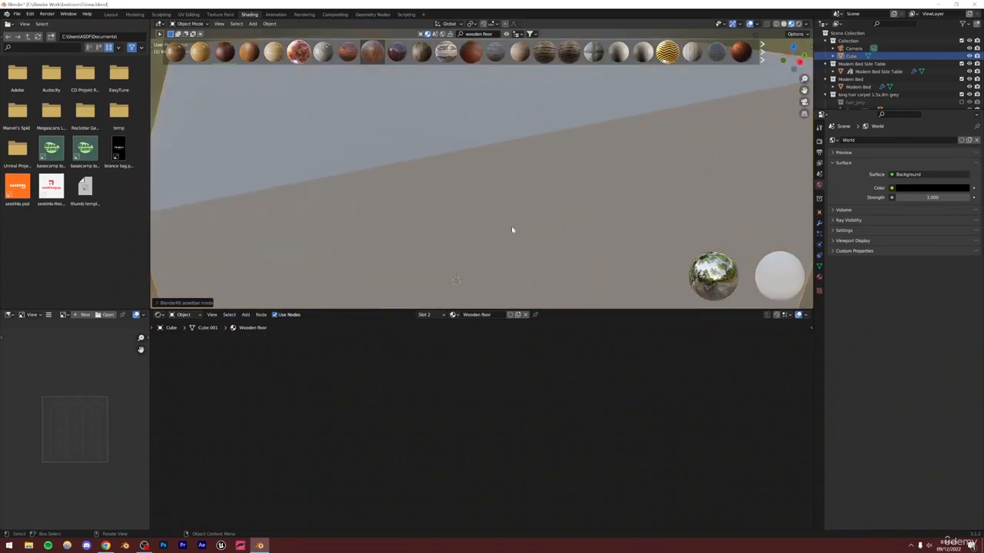
{"action": "left_click_drag", "start_coordinate": [507, 226], "coordinate": [530, 228], "text": "alt"}
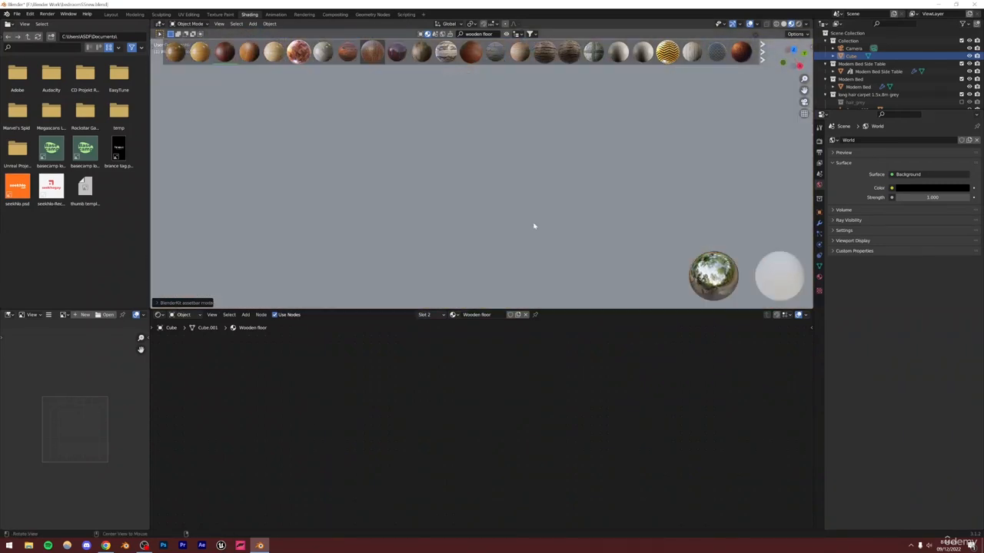
{"action": "key", "text": "KP_7"}
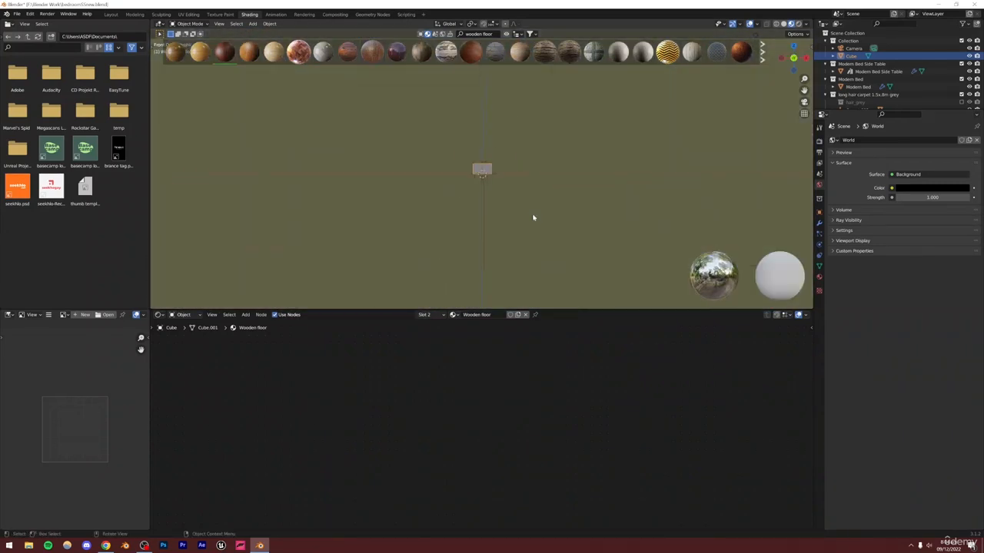
{"action": "key", "text": "KP_1"}
{"action": "left_click_drag", "start_coordinate": [518, 184], "coordinate": [513, 208], "text": "alt"}
{"action": "scroll", "coordinate": [524, 201], "scroll_direction": "up", "scroll_amount": 5}
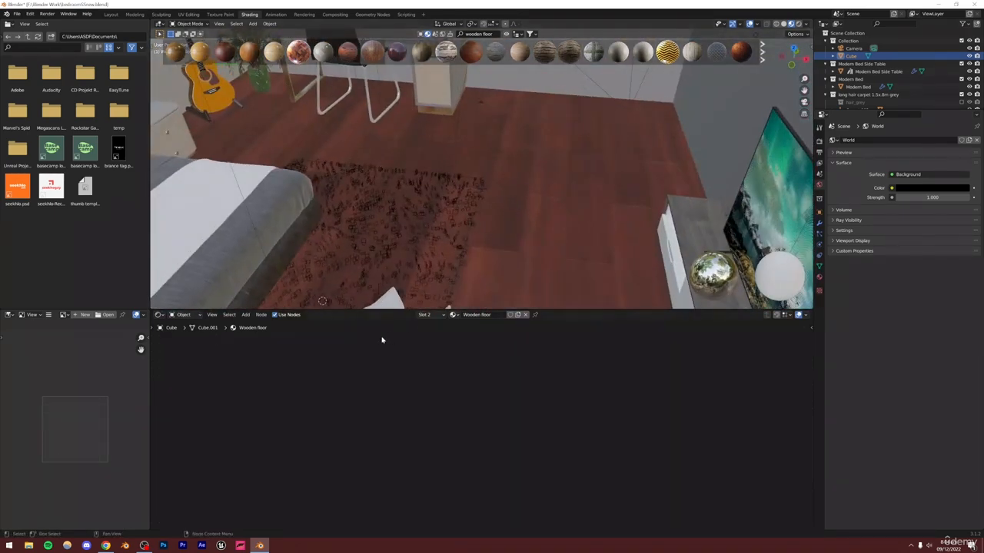
- Add Texture Coordinate and Mapping nodes to the albedo image texture of the Wooden floor material
{"action": "middle_click_drag", "start_coordinate": [592, 442], "coordinate": [413, 363]}
{"action": "scroll", "coordinate": [485, 428], "scroll_direction": "up", "scroll_amount": 7}
{"action": "middle_click_drag", "start_coordinate": [505, 373], "coordinate": [558, 346]}
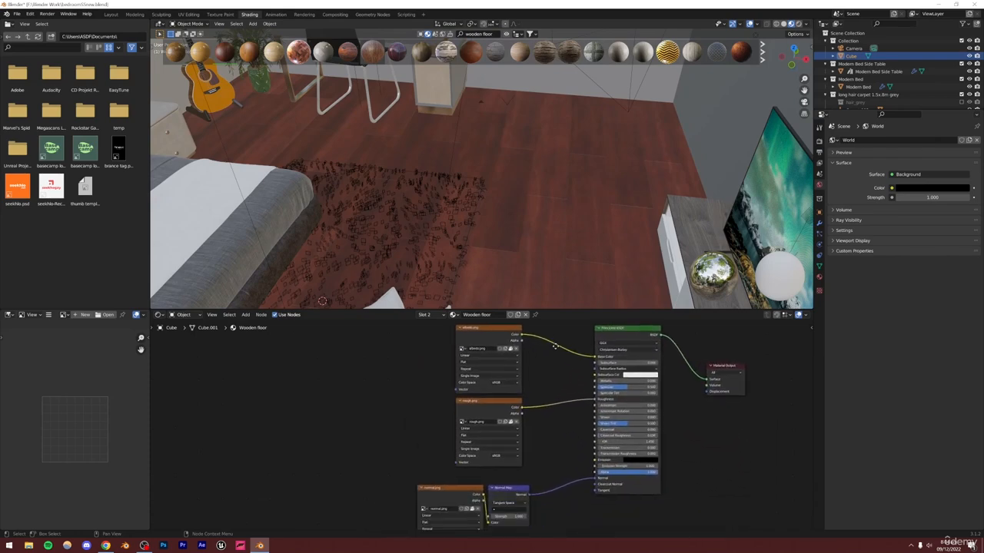
{"action": "scroll", "coordinate": [460, 408], "scroll_direction": "down", "scroll_amount": 3}
{"action": "middle_click_drag", "start_coordinate": [350, 392], "coordinate": [407, 397]}
{"action": "left_click", "coordinate": [522, 367]}
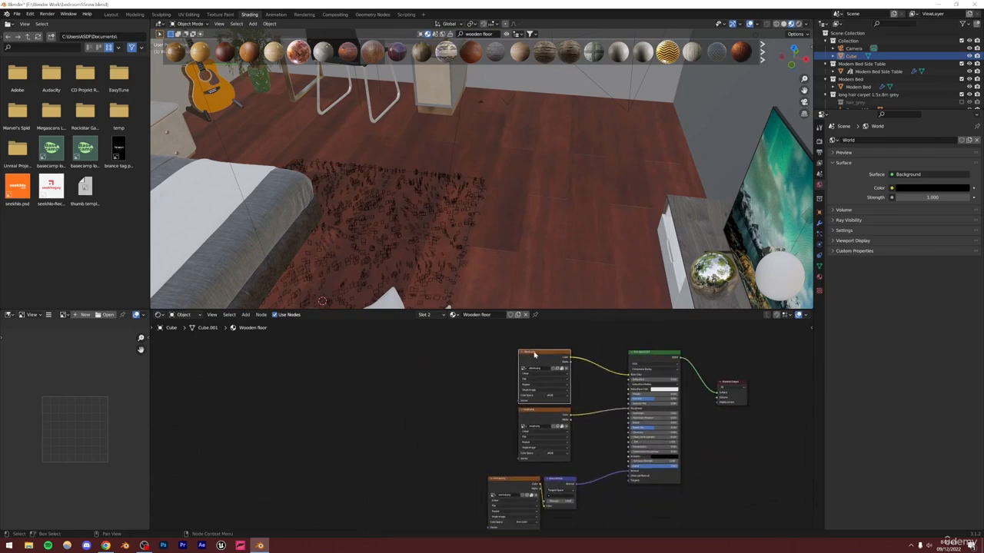
{"action": "key", "text": "ctrl+t"}
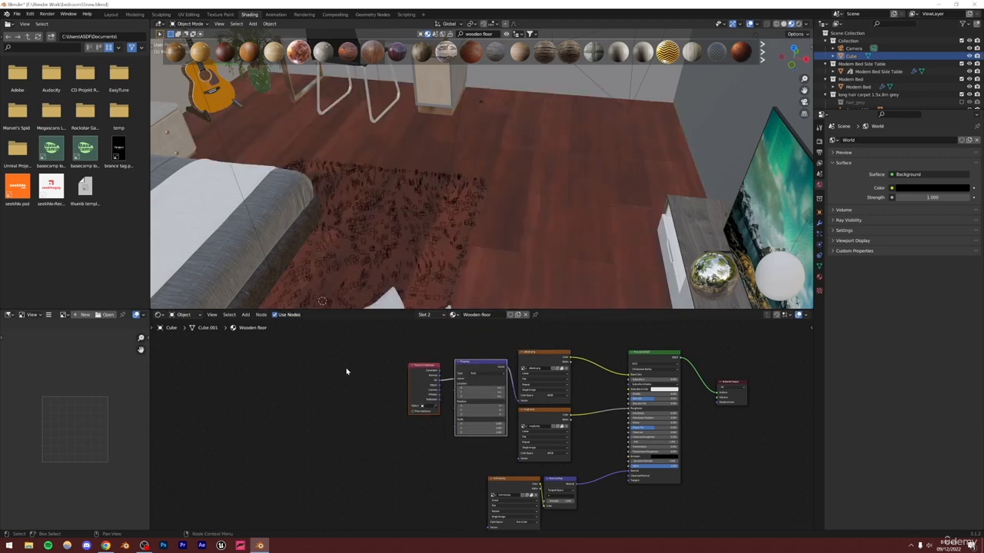
{"action": "left_click", "coordinate": [347, 372]}
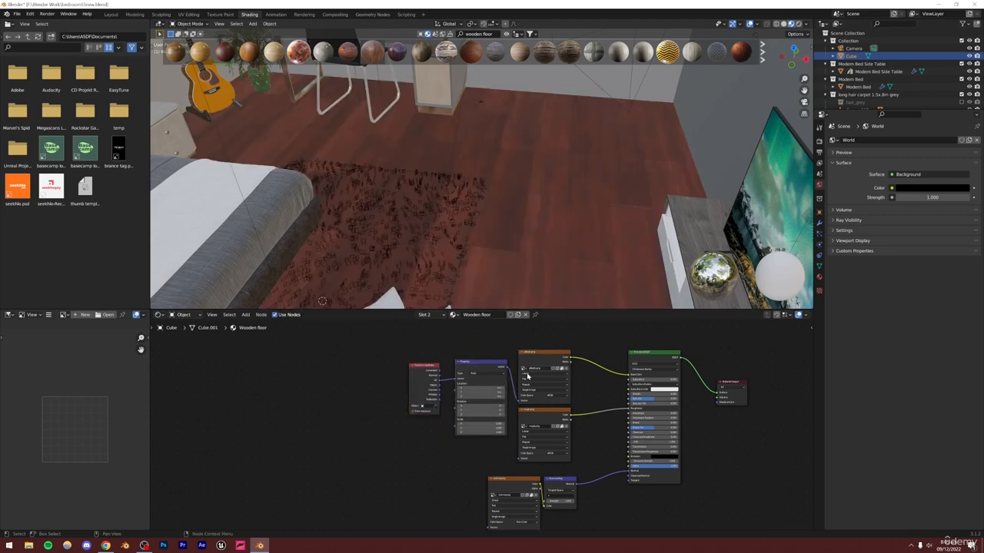
- Check in the add-on preferences that Node Wrangler is enabled by searching for "node"
{"action": "left_click", "coordinate": [30, 13]}
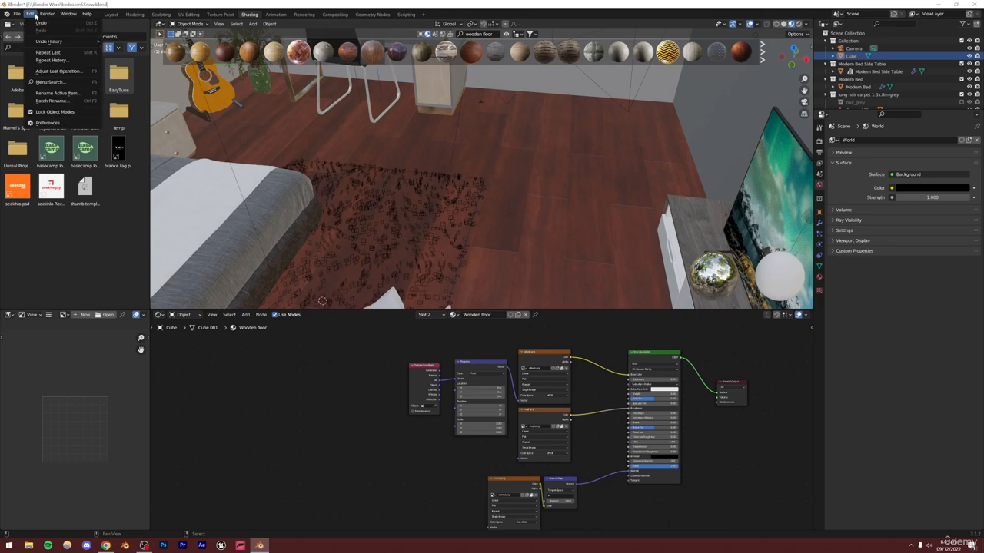
{"action": "left_click", "coordinate": [48, 123]}
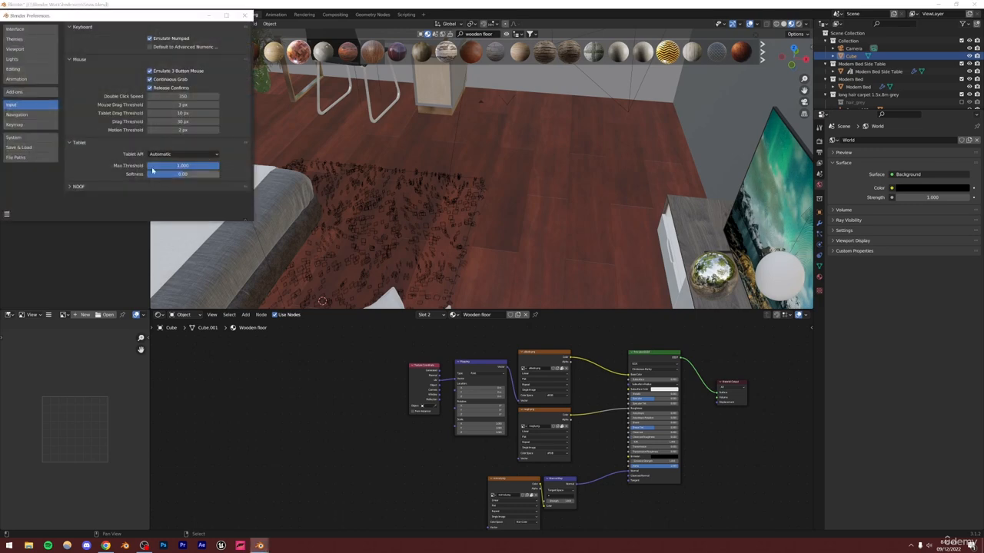
{"action": "left_click", "coordinate": [30, 91]}
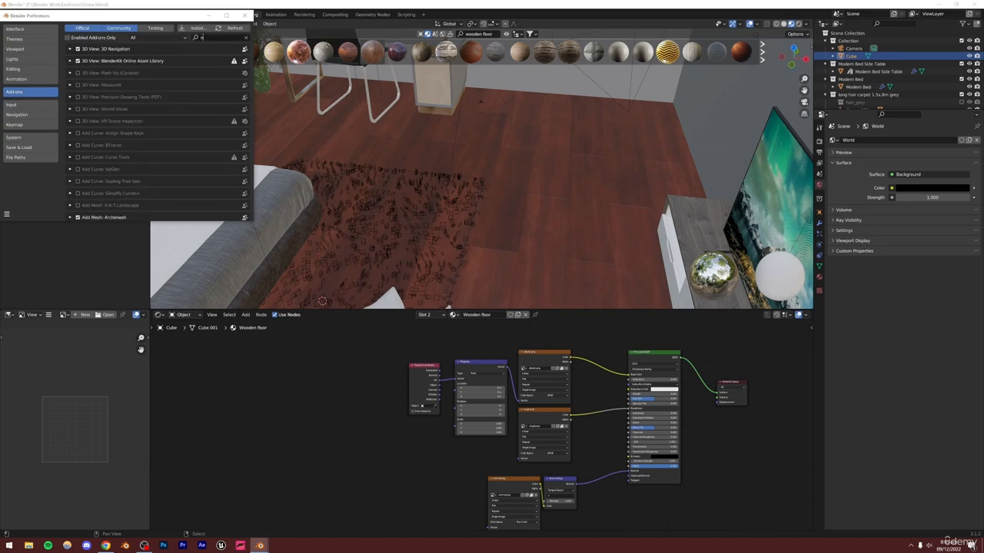
{"action": "type", "text": "node"}
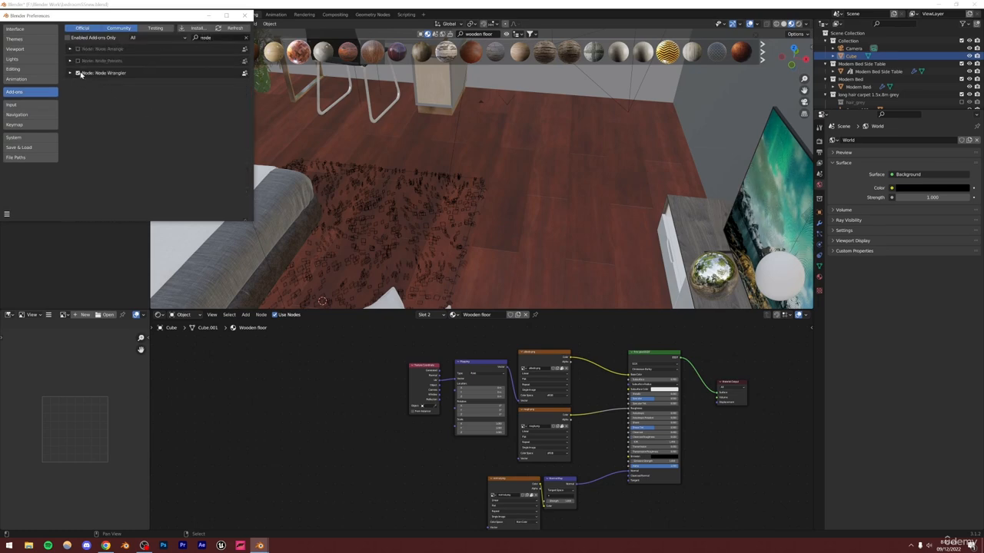
{"action": "left_click", "coordinate": [245, 15]}
- Move the Texture Coordinate and Mapping nodes away from the textures and link the Mapping vector to the rough.png and normal.png textures
{"action": "key", "text": "Home"}
{"action": "middle_click_drag", "start_coordinate": [516, 416], "coordinate": [545, 439]}
{"action": "scroll", "coordinate": [545, 439], "scroll_direction": "down", "scroll_amount": 2}
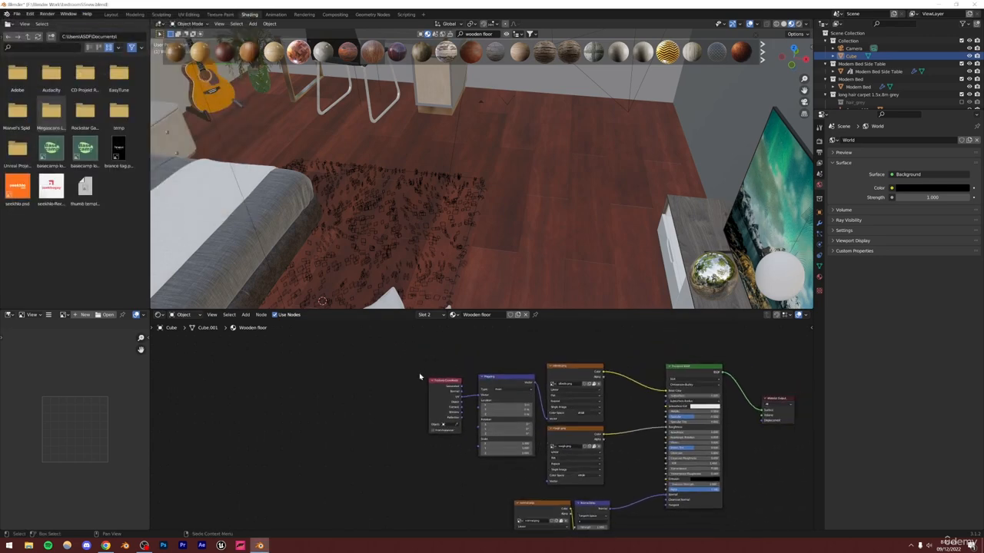
{"action": "left_click_drag", "start_coordinate": [419, 363], "coordinate": [539, 477]}
{"action": "left_click_drag", "start_coordinate": [490, 377], "coordinate": [373, 397]}
{"action": "middle_click_drag", "start_coordinate": [501, 455], "coordinate": [458, 413]}
{"action": "left_click_drag", "start_coordinate": [377, 363], "coordinate": [507, 442]}
{"action": "left_click_drag", "start_coordinate": [377, 362], "coordinate": [476, 500]}
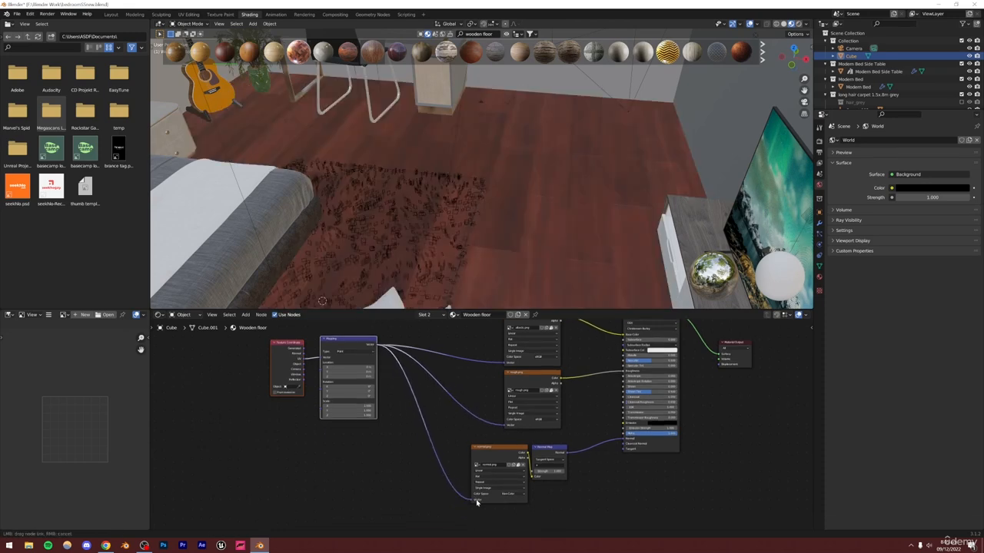
{"action": "scroll", "coordinate": [411, 439], "scroll_direction": "down", "scroll_amount": 1}
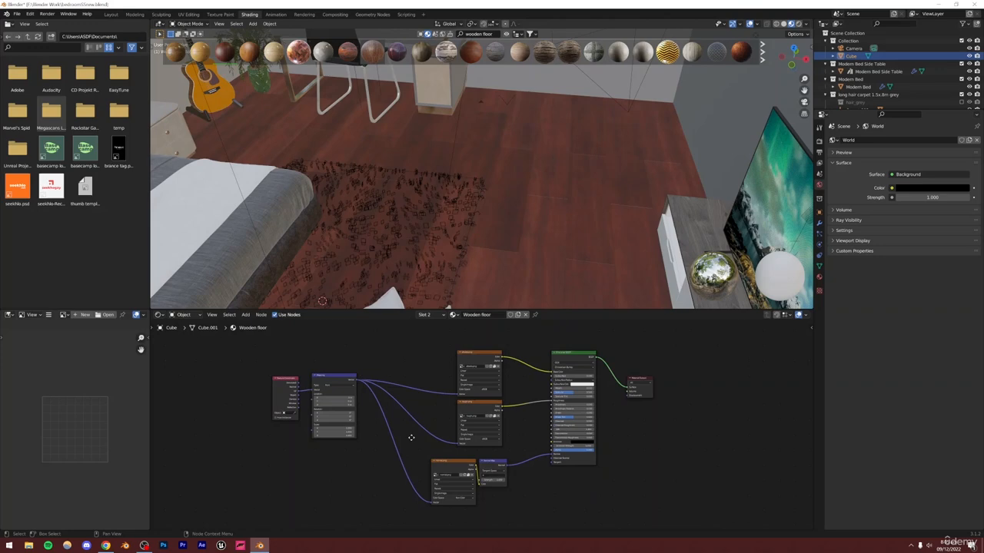
- Try a scale of 3 on all axes in the Mapping node of the Wooden floor material
{"action": "left_click", "coordinate": [477, 358]}
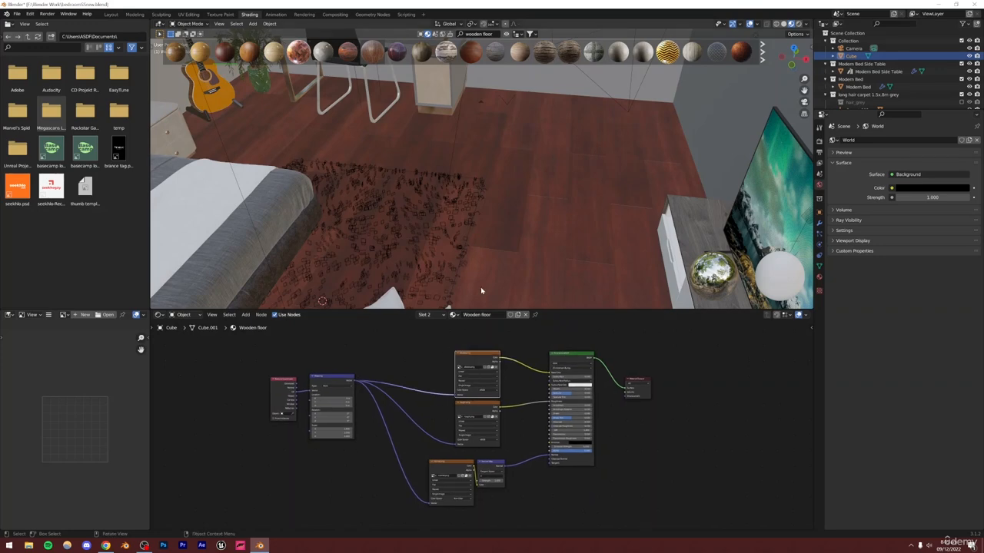
{"action": "scroll", "coordinate": [397, 433], "scroll_direction": "up", "scroll_amount": 7}
{"action": "middle_click_drag", "start_coordinate": [380, 457], "coordinate": [590, 423]}
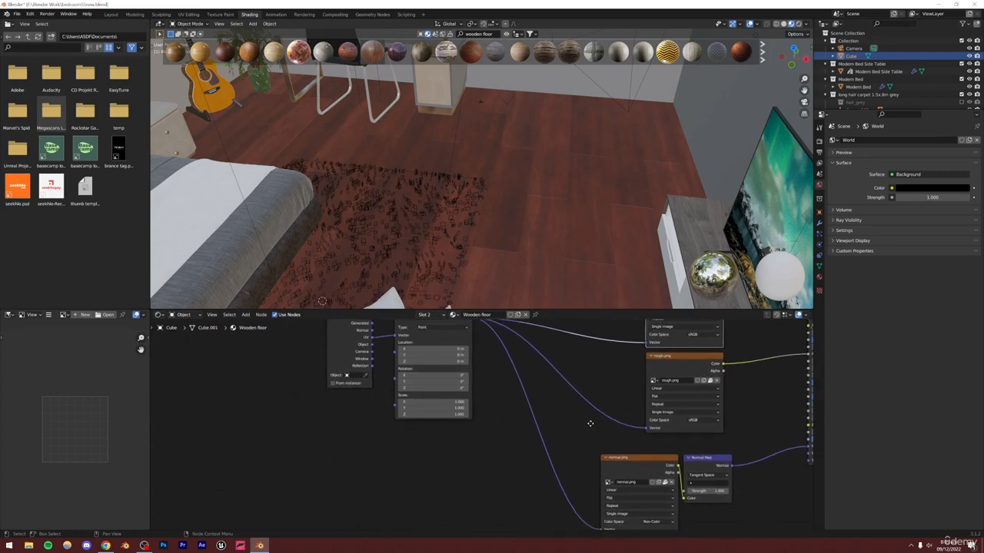
{"action": "scroll", "coordinate": [484, 402], "scroll_direction": "up", "scroll_amount": 2}
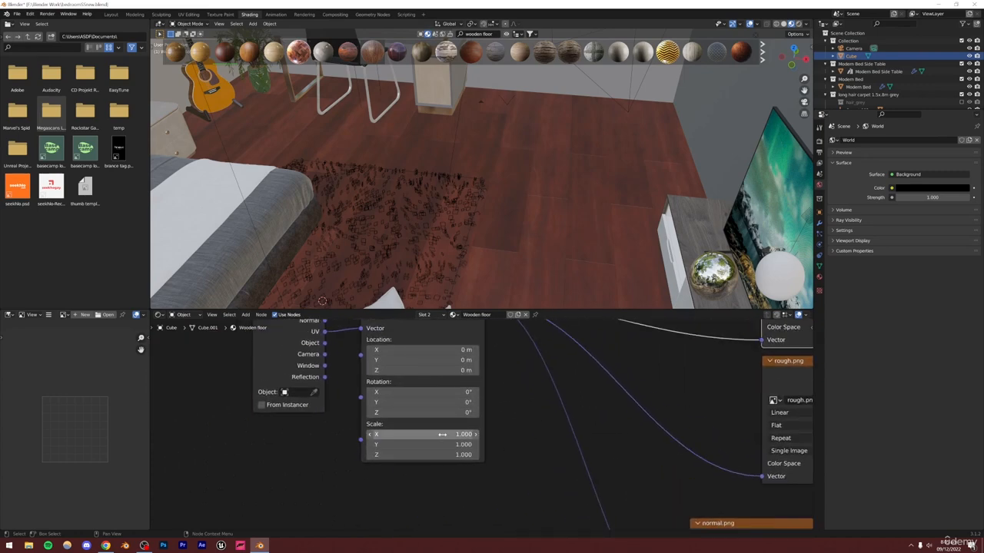
{"action": "left_click_drag", "start_coordinate": [442, 435], "coordinate": [442, 455]}
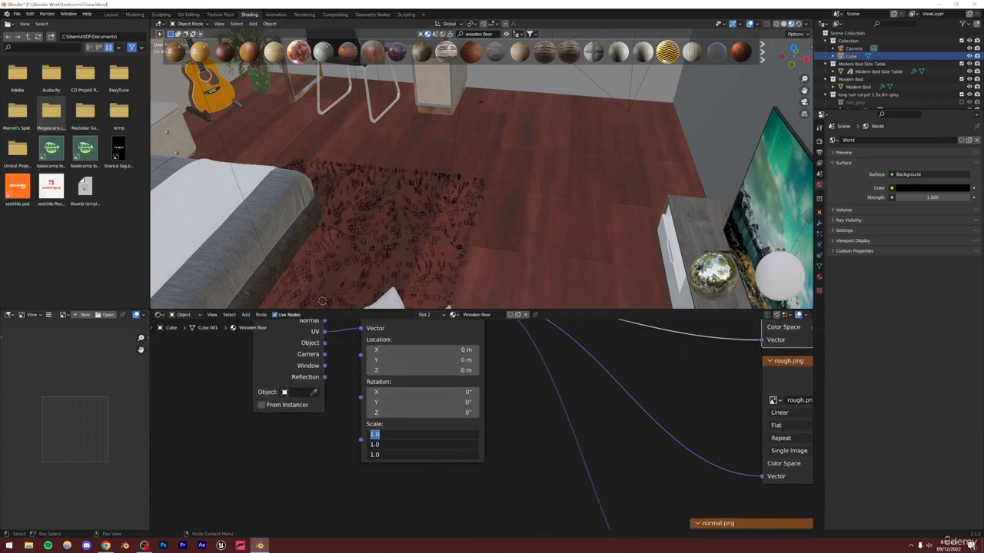
{"action": "type", "text": "3"}
{"action": "key", "text": "Return"}
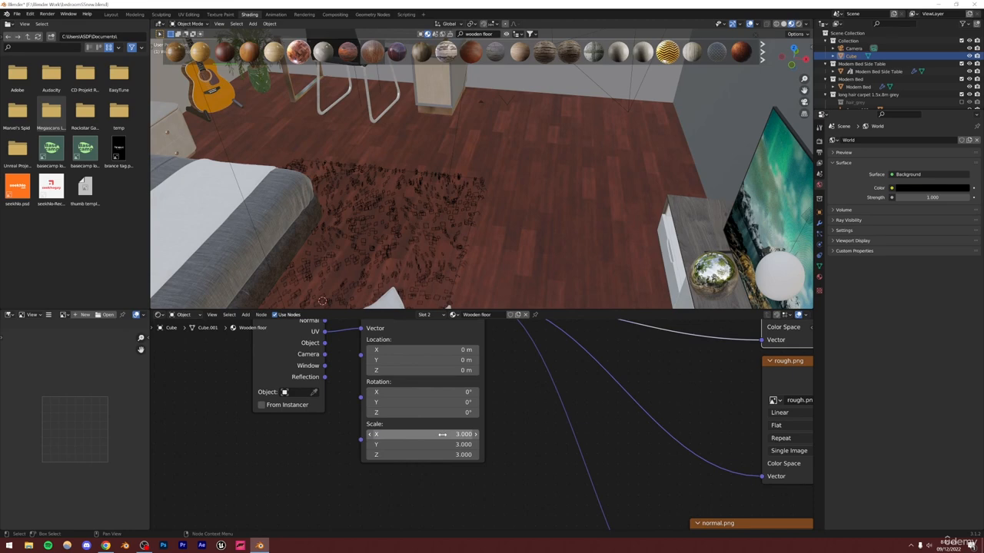
- Set the Mapping node's scale to 2 on all axes and save the file
{"action": "left_click_drag", "start_coordinate": [442, 435], "coordinate": [442, 455]}
{"action": "type", "text": "2"}
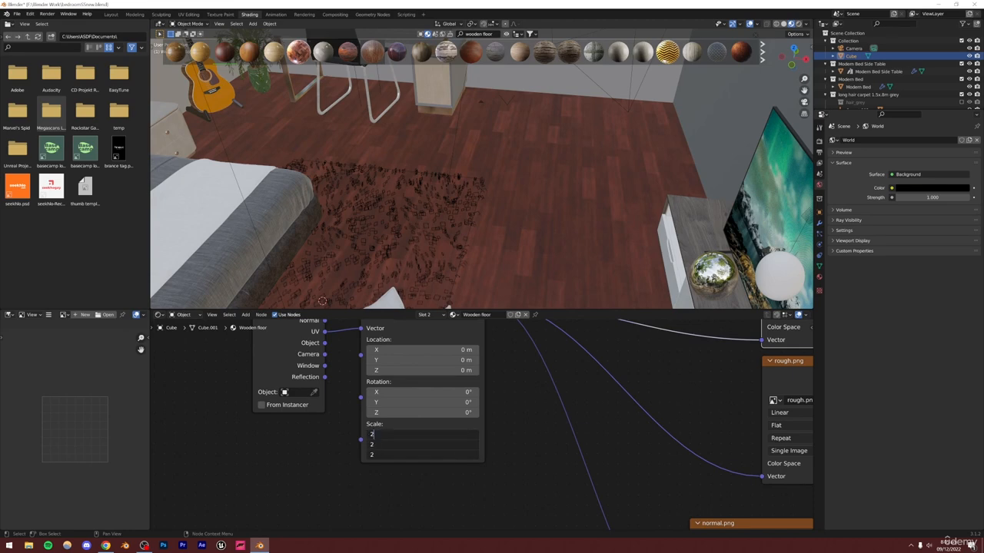
{"action": "key", "text": "Return"}
{"action": "key", "text": "ctrl+s"}
- Inspect the rescaled floor, preview the room in rendered shading through the camera, and save the file
{"action": "scroll", "coordinate": [518, 191], "scroll_direction": "down", "scroll_amount": 1}
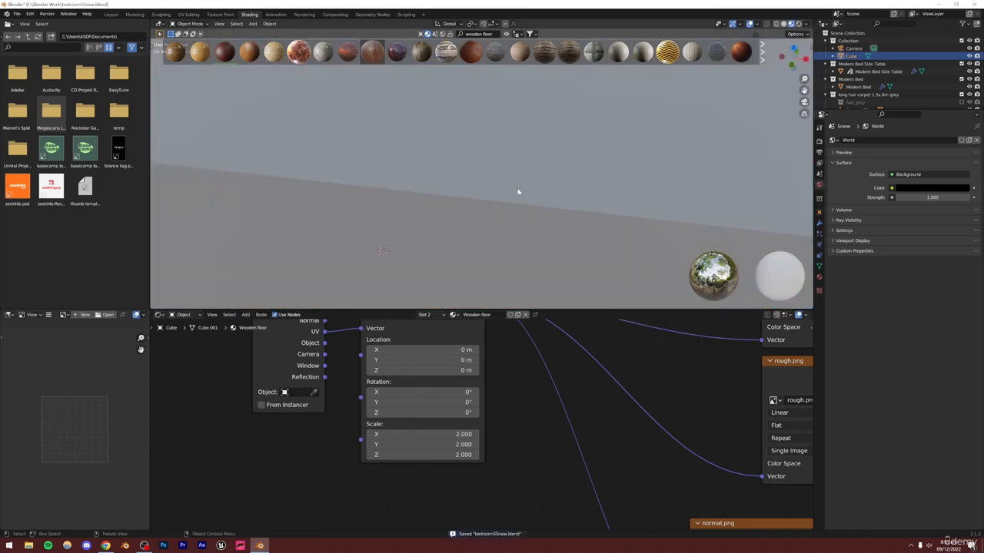
{"action": "scroll", "coordinate": [518, 192], "scroll_direction": "up", "scroll_amount": 2}
{"action": "mouse_move", "coordinate": [516, 198]}
{"action": "middle_mouse_down"}
{"action": "mouse_move", "coordinate": [496, 221]}
{"action": "mouse_move", "coordinate": [503, 198]}
{"action": "mouse_move", "coordinate": [522, 191]}
{"action": "middle_mouse_up"}
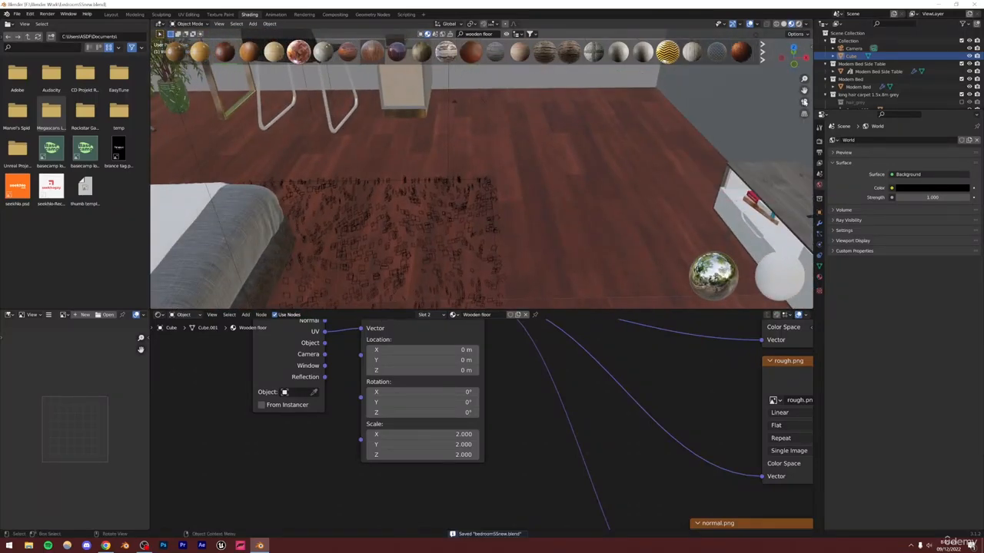
{"action": "left_click", "coordinate": [799, 25]}
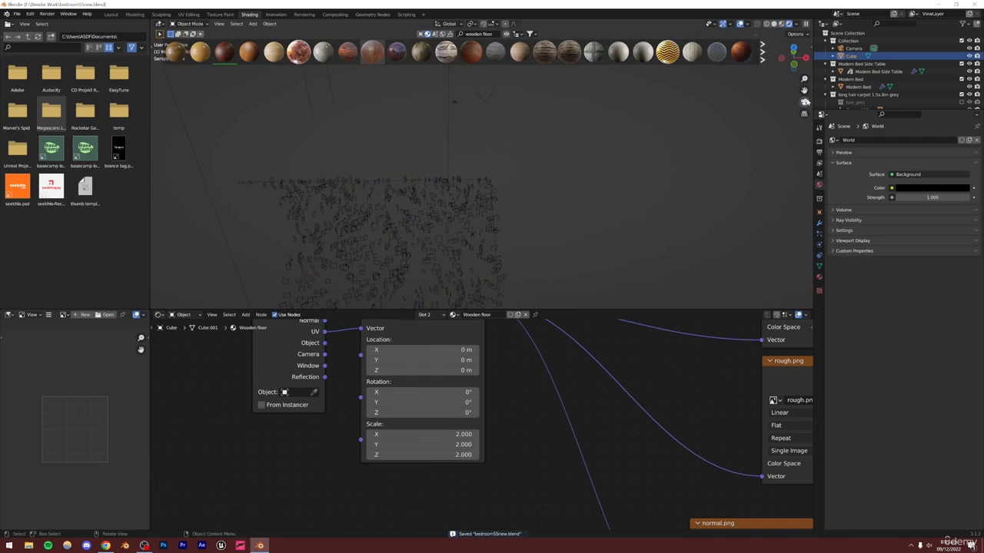
{"action": "left_click", "coordinate": [804, 102]}
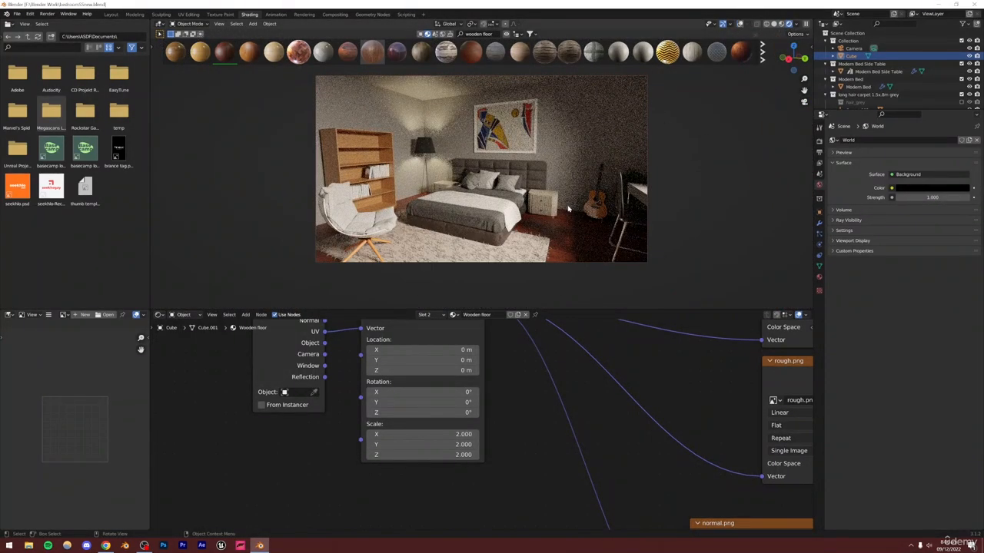
{"action": "scroll", "coordinate": [568, 208], "scroll_direction": "up", "scroll_amount": 2}
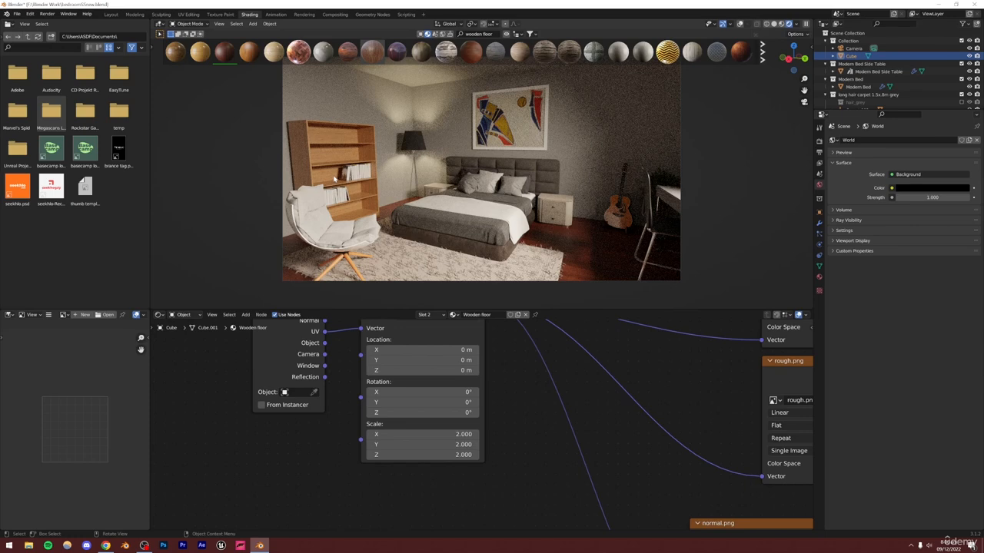
{"action": "key", "text": "ctrl+s"}
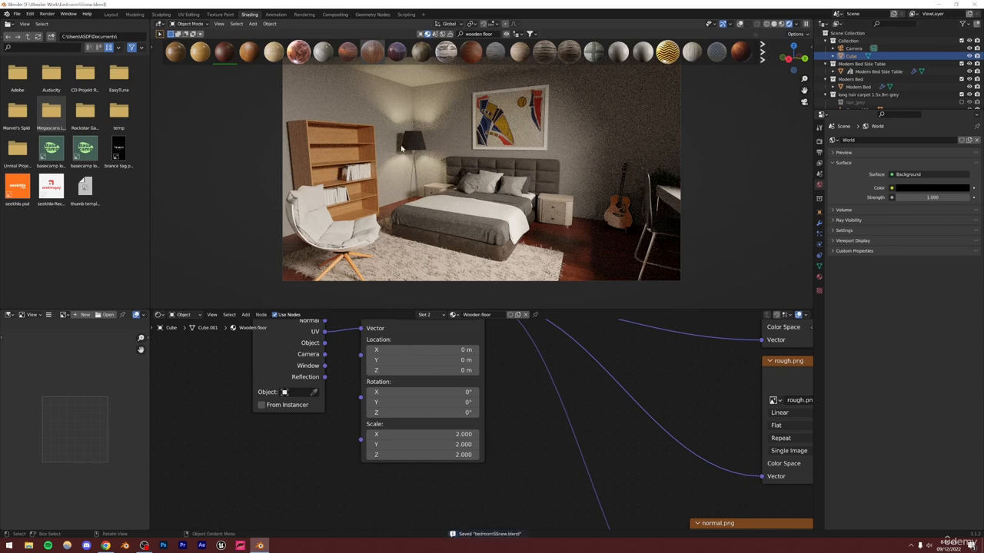
- Return to the Layout workspace, view the whole room from outside, save, and hide the BlenderKit sidebar beside the camera view
{"action": "left_click", "coordinate": [112, 14]}
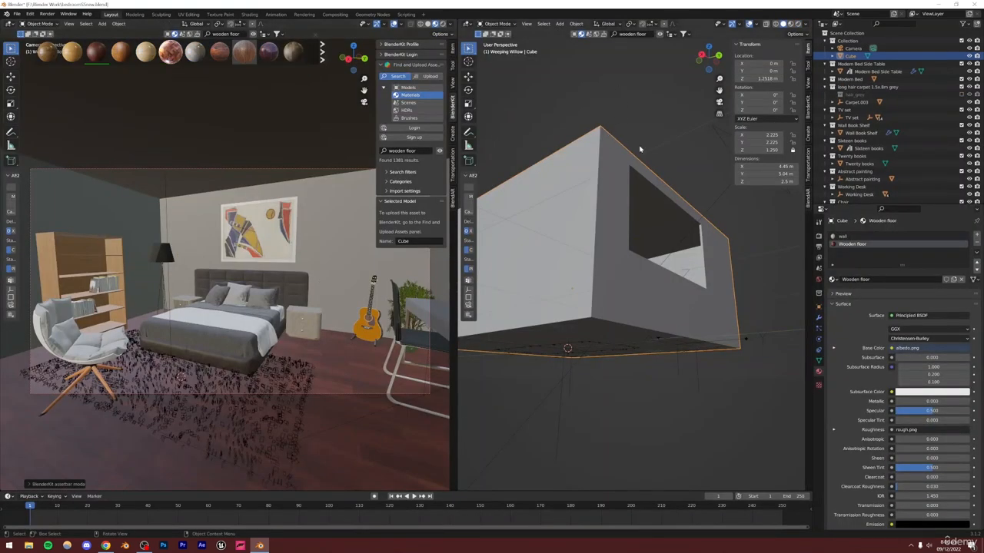
{"action": "left_click", "coordinate": [621, 100]}
{"action": "middle_click_drag", "start_coordinate": [551, 224], "coordinate": [575, 301]}
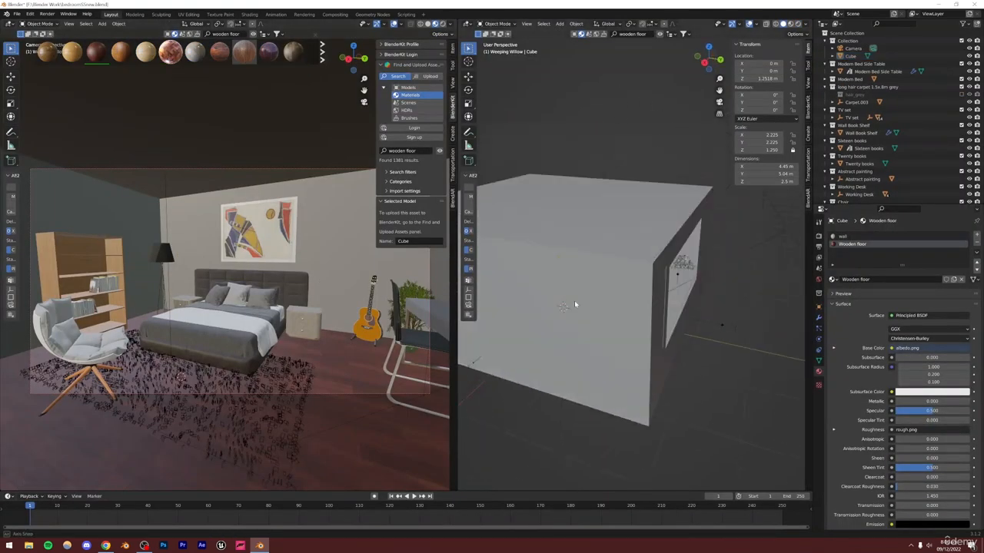
{"action": "scroll", "coordinate": [615, 248], "scroll_direction": "down", "scroll_amount": 6}
{"action": "key", "text": "ctrl+s"}
{"action": "scroll", "coordinate": [229, 259], "scroll_direction": "down", "scroll_amount": 3}
{"action": "scroll", "coordinate": [242, 260], "scroll_direction": "up", "scroll_amount": 2}
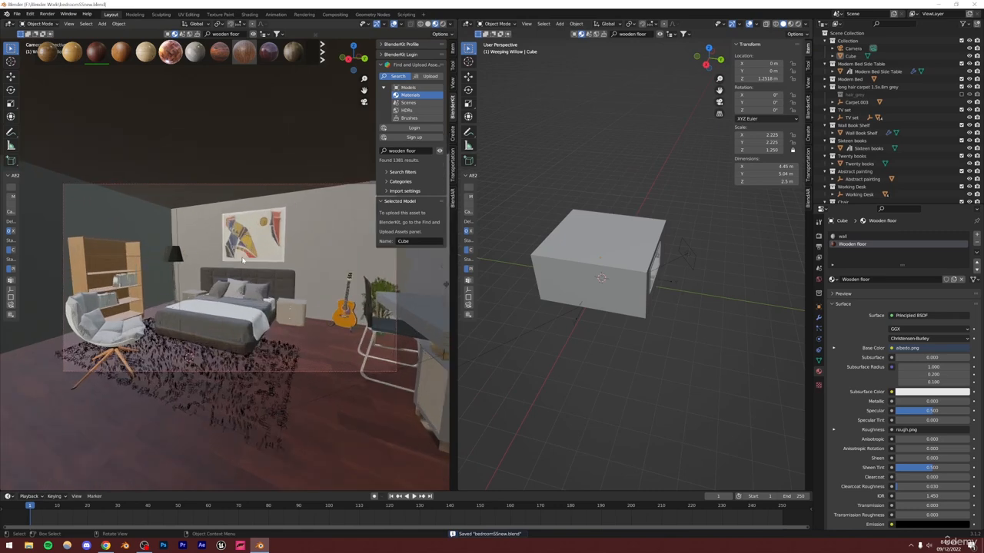
{"action": "left_click_drag", "start_coordinate": [375, 168], "coordinate": [454, 177]}
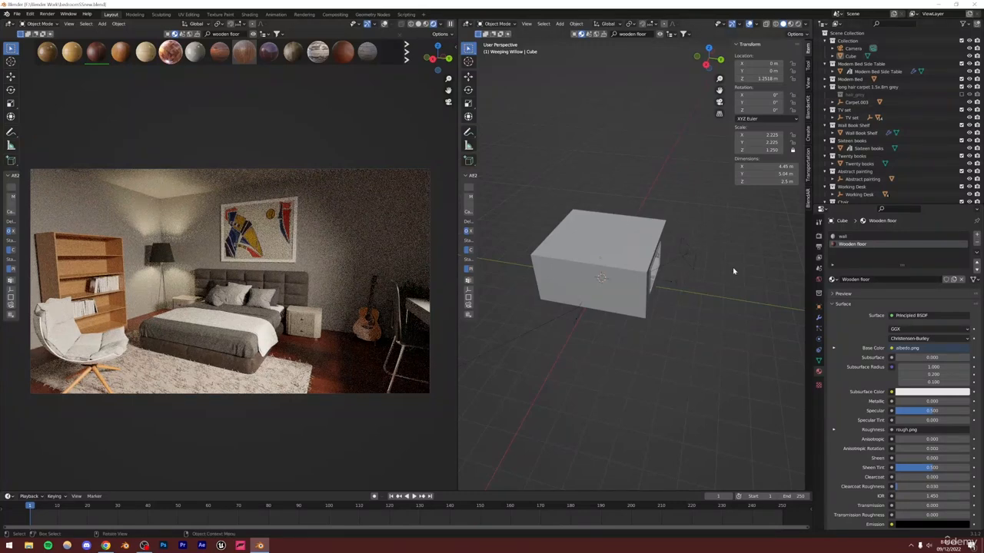
- Hide the area light outside the room's window
{"action": "left_click", "coordinate": [690, 257]}
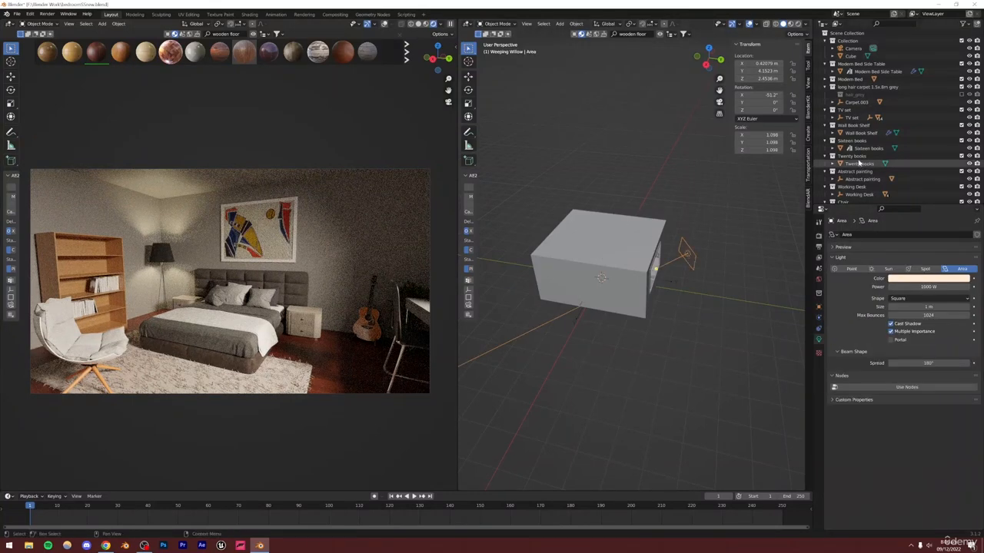
{"action": "scroll", "coordinate": [864, 160], "scroll_direction": "down", "scroll_amount": 4}
{"action": "key", "text": "h"}
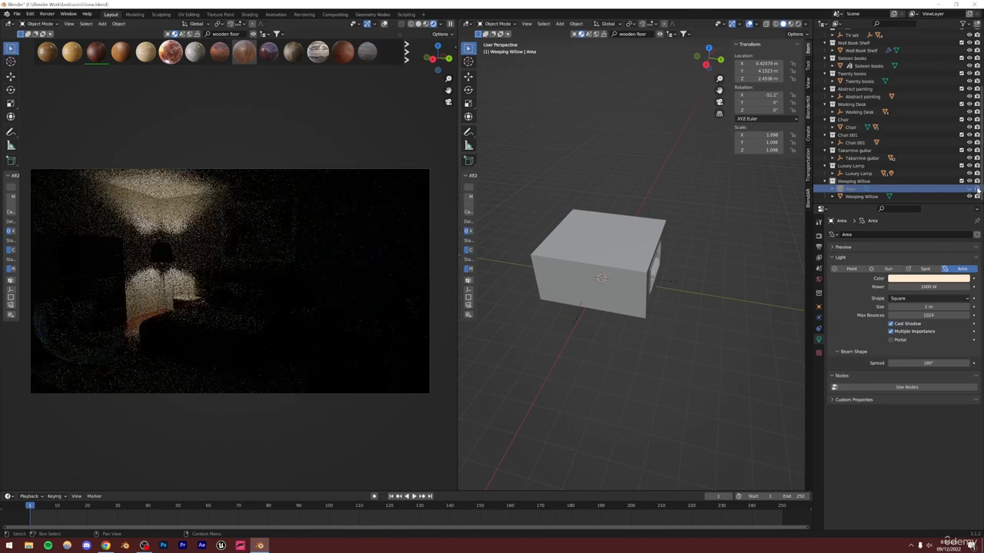
- Enlarge the outliner, move the area light out of the Weeping Willow collection, and save the file
{"action": "left_click_drag", "start_coordinate": [853, 208], "coordinate": [852, 350]}
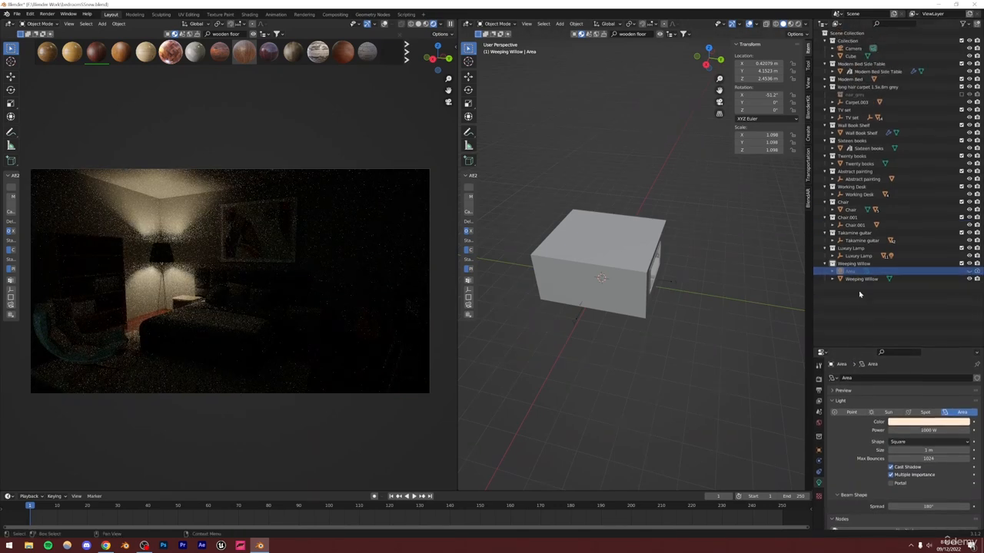
{"action": "mouse_move", "coordinate": [850, 271]}
{"action": "left_mouse_down"}
{"action": "mouse_move", "coordinate": [854, 308]}
{"action": "mouse_move", "coordinate": [839, 279]}
{"action": "left_mouse_up"}
{"action": "key", "text": "ctrl+s"}
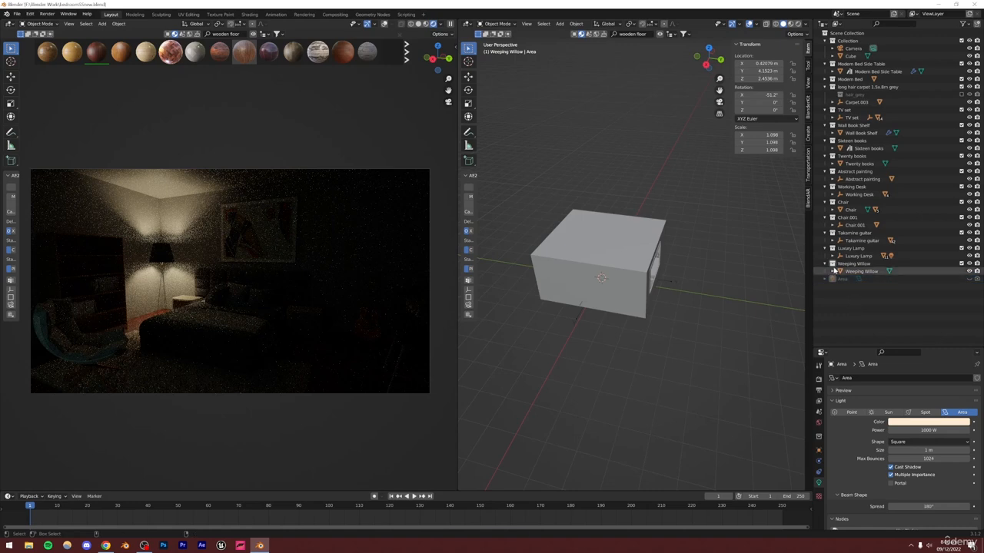
- Collapse all furniture and prop collections in the outliner, from Modern Bed Side Table down to Weeping Willow
{"action": "left_click", "coordinate": [825, 65]}
{"action": "left_click", "coordinate": [825, 80]}
{"action": "left_click", "coordinate": [825, 89]}
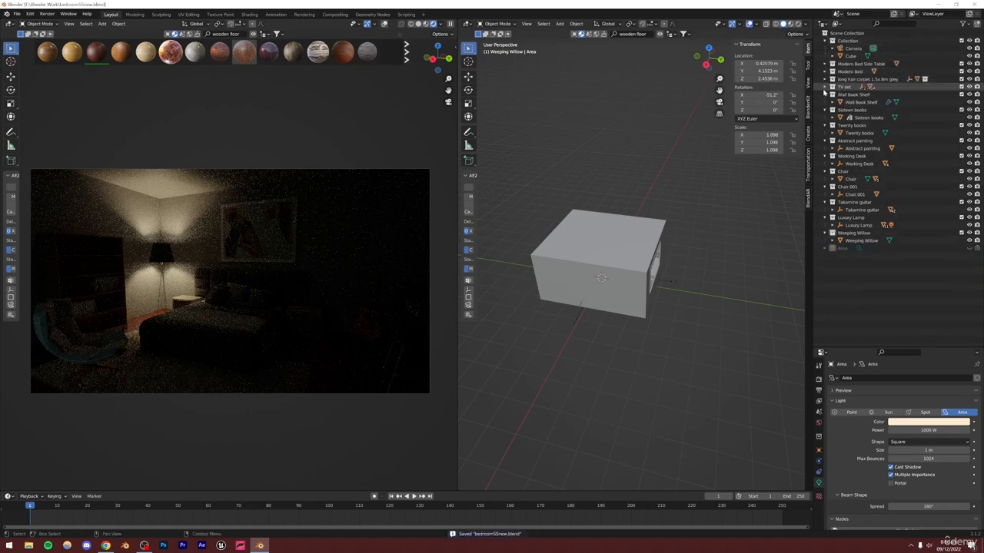
{"action": "left_click", "coordinate": [825, 95]}
{"action": "left_click", "coordinate": [824, 104]}
{"action": "left_click", "coordinate": [826, 115]}
{"action": "left_click", "coordinate": [826, 111]}
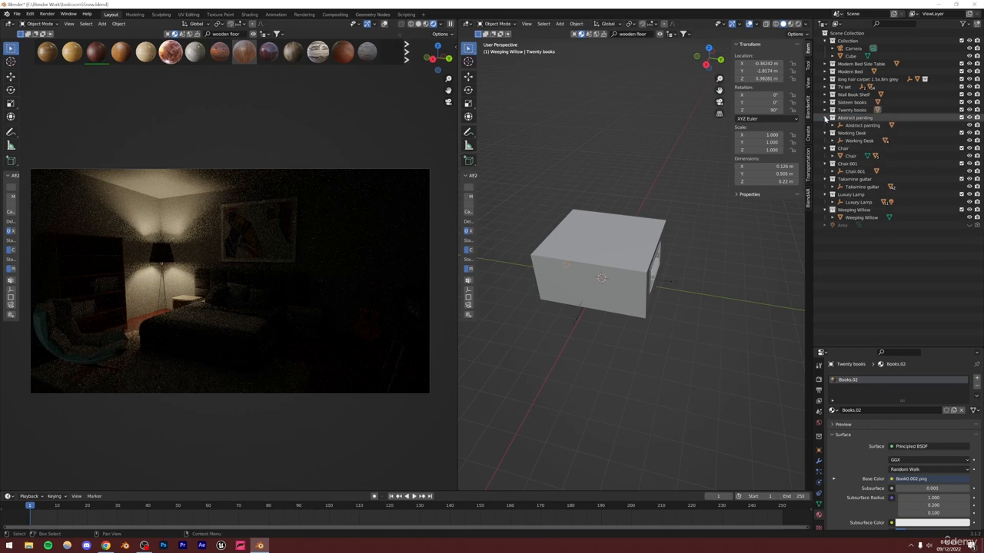
{"action": "left_click", "coordinate": [825, 119]}
{"action": "left_click", "coordinate": [826, 126]}
{"action": "left_click", "coordinate": [825, 134]}
{"action": "left_click", "coordinate": [825, 141]}
{"action": "left_click", "coordinate": [826, 149]}
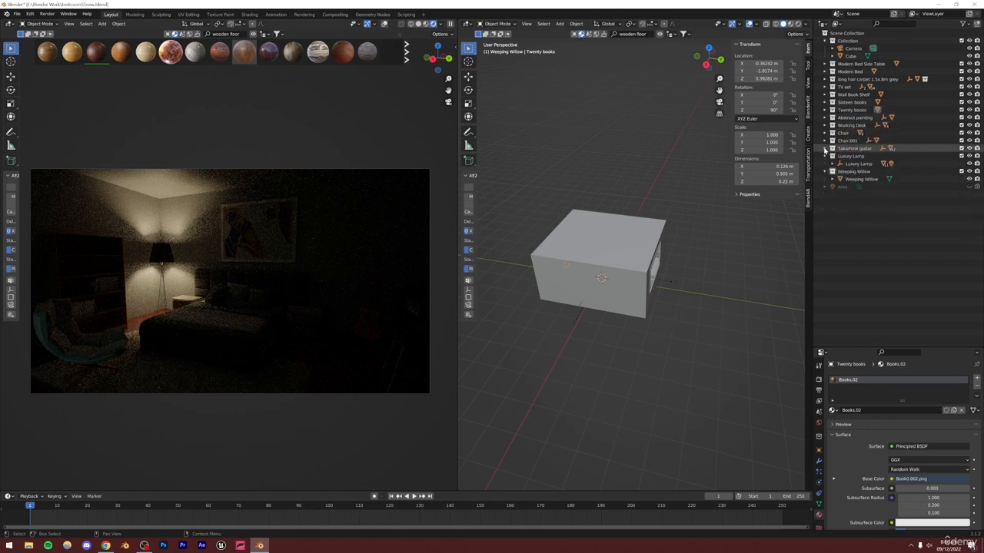
{"action": "left_click", "coordinate": [826, 156]}
{"action": "left_click", "coordinate": [826, 164]}
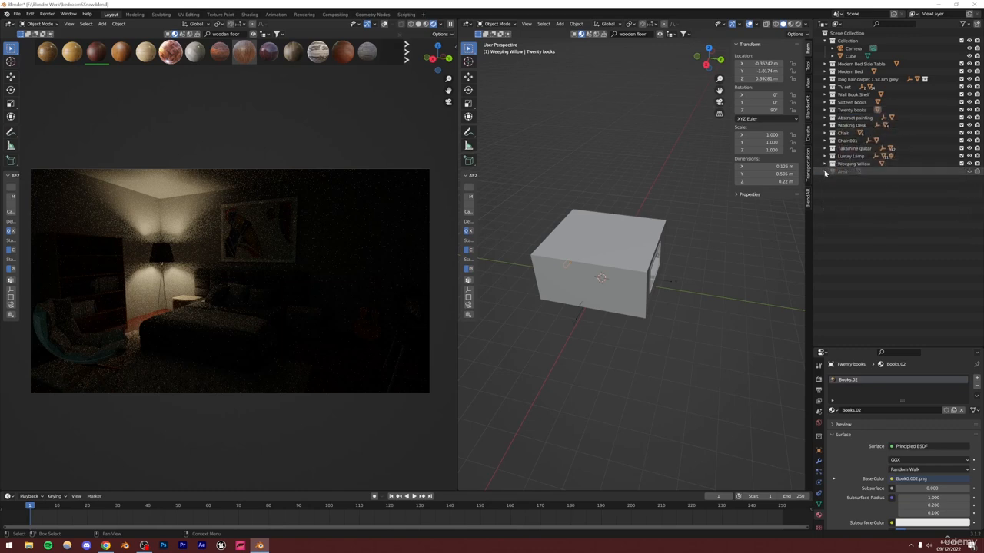
- Move the area light into the collection holding the camera and cube, rename that collection "stuff", and save the file
{"action": "left_click_drag", "start_coordinate": [846, 172], "coordinate": [846, 42]}
{"action": "left_click", "coordinate": [847, 40]}
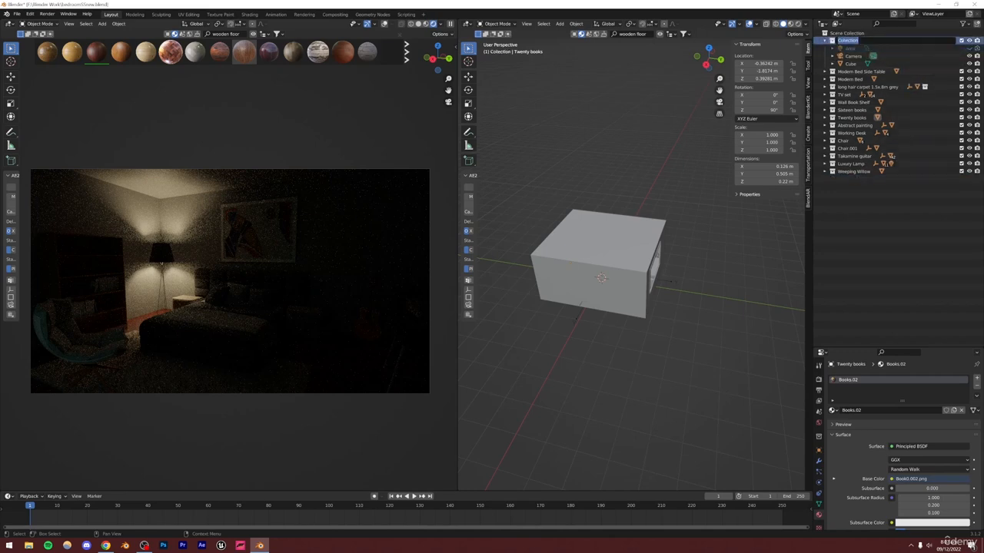
{"action": "double_click", "coordinate": [846, 41]}
{"action": "type", "text": "stuff"}
{"action": "key", "text": "Return"}
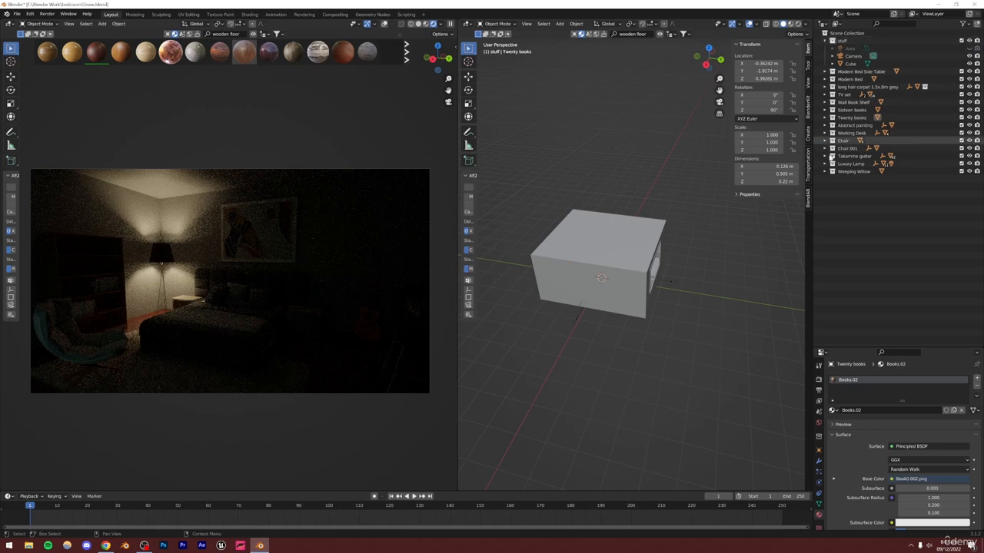
{"action": "right_click", "coordinate": [827, 186]}
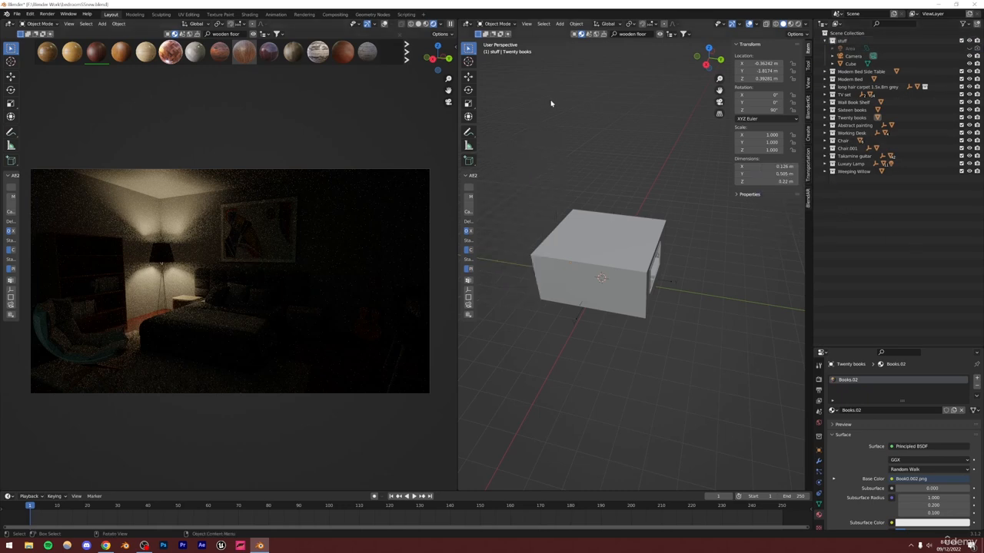
{"action": "key", "text": "ctrl+s"}
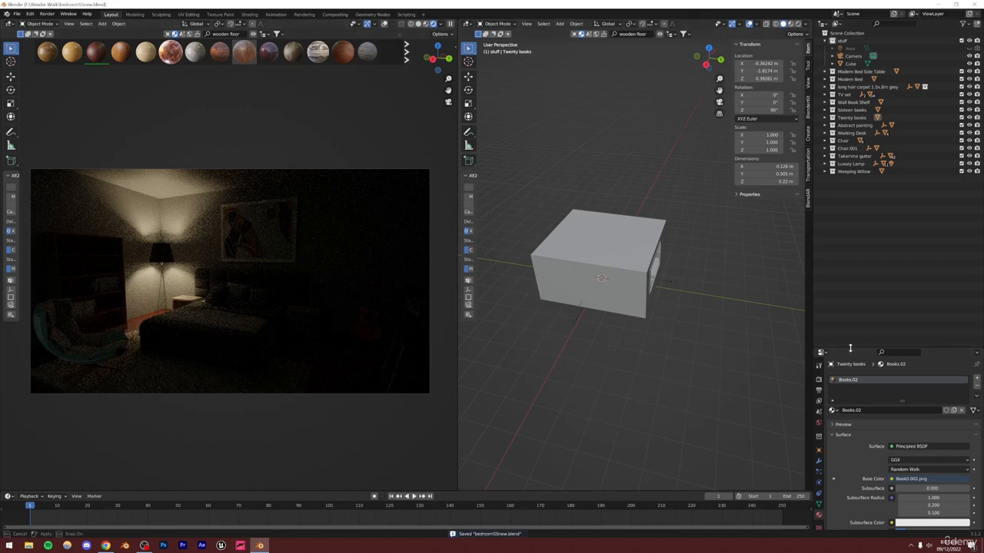
- Enlarge the properties editor and use an Environment Texture as the world background color
{"action": "left_click_drag", "start_coordinate": [851, 347], "coordinate": [852, 228]}
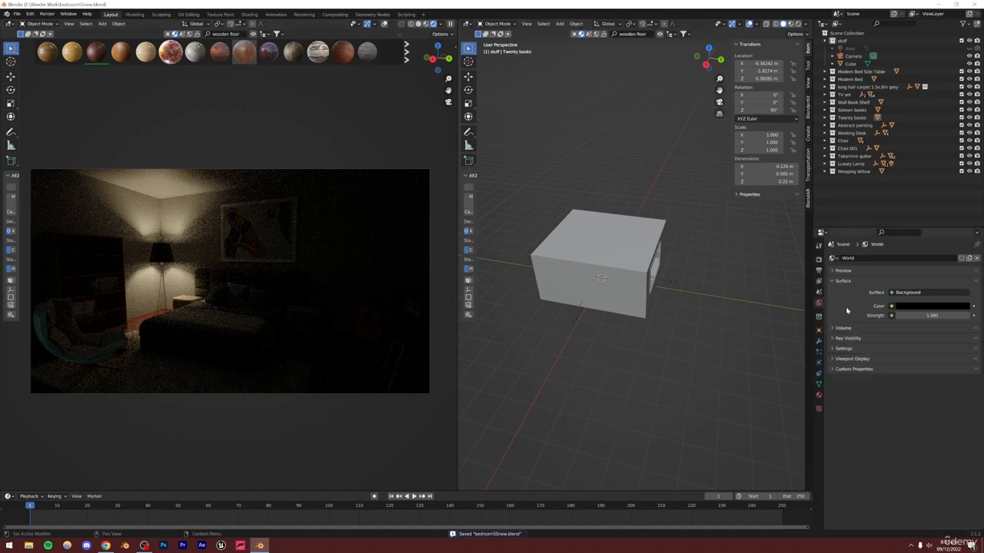
{"action": "left_click", "coordinate": [891, 307]}
{"action": "left_click", "coordinate": [893, 306]}
{"action": "left_click", "coordinate": [670, 343]}
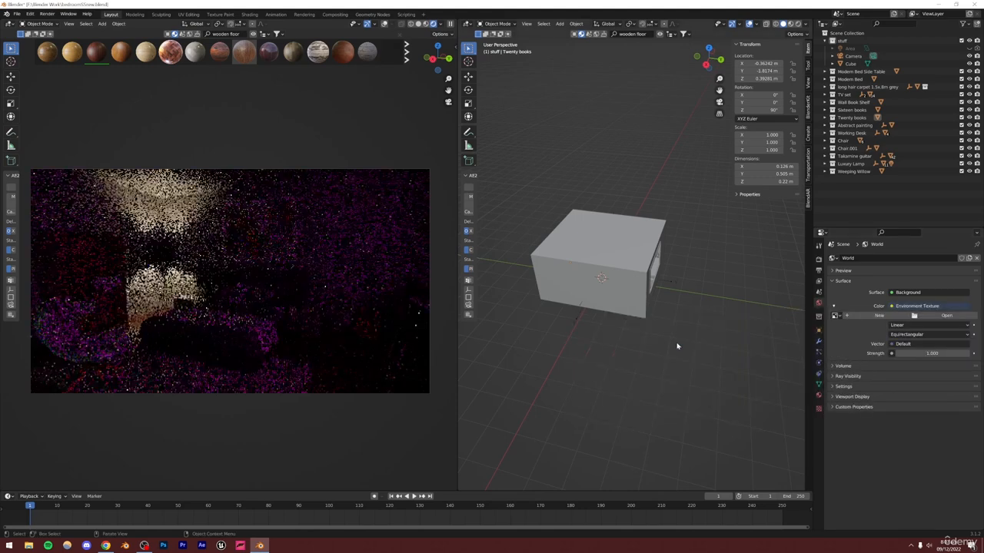
- Start opening an image for the environment texture and browse to the HDRI Library folder inside Blender Work
{"action": "left_click", "coordinate": [936, 317]}
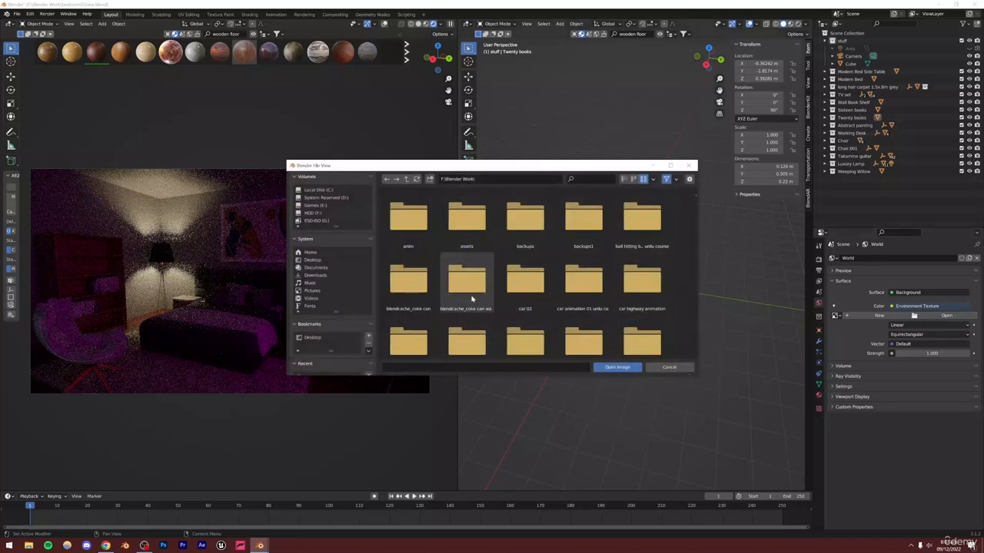
{"action": "scroll", "coordinate": [469, 268], "scroll_direction": "down", "scroll_amount": 2}
{"action": "scroll", "coordinate": [469, 268], "scroll_direction": "up", "scroll_amount": 1}
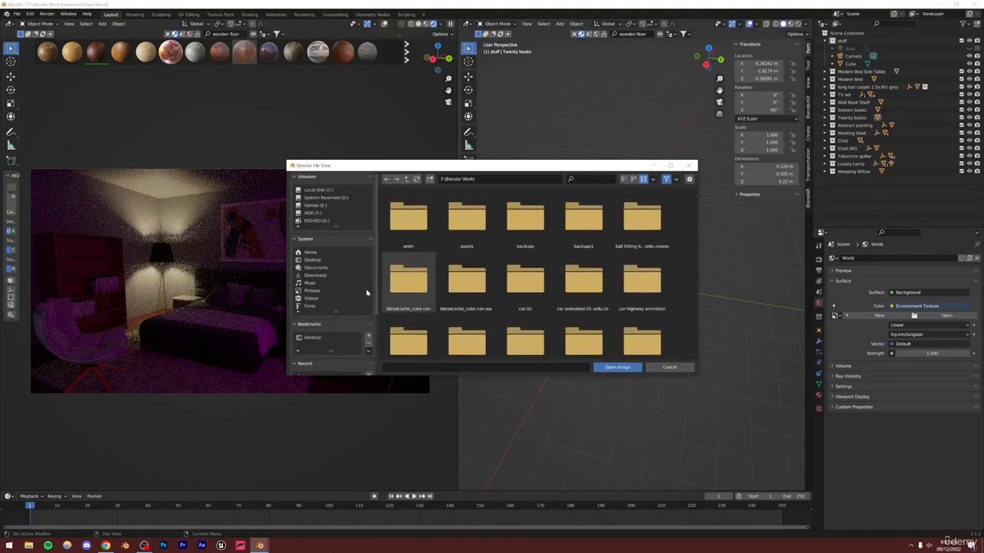
{"action": "double_click", "coordinate": [469, 220]}
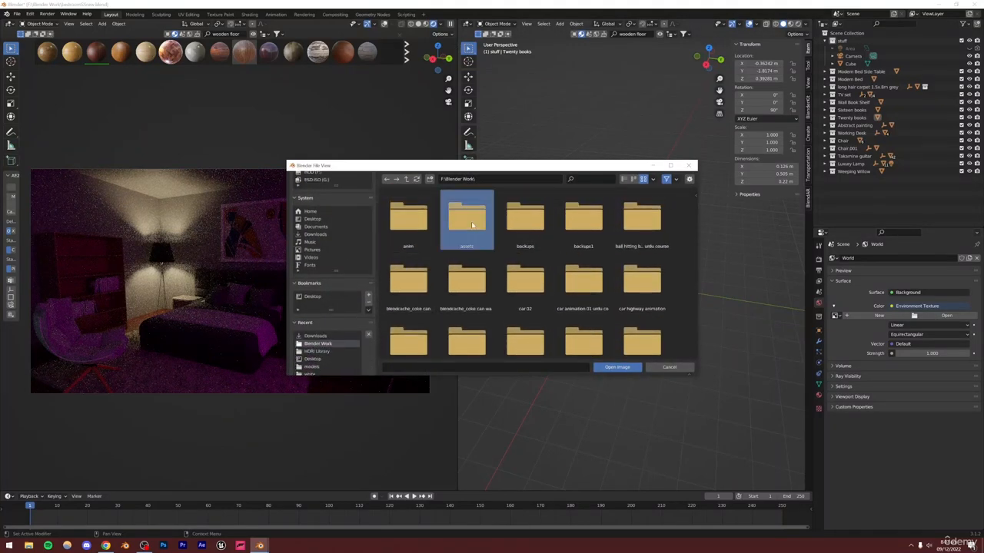
{"action": "left_click", "coordinate": [407, 180]}
{"action": "scroll", "coordinate": [542, 271], "scroll_direction": "down", "scroll_amount": 3}
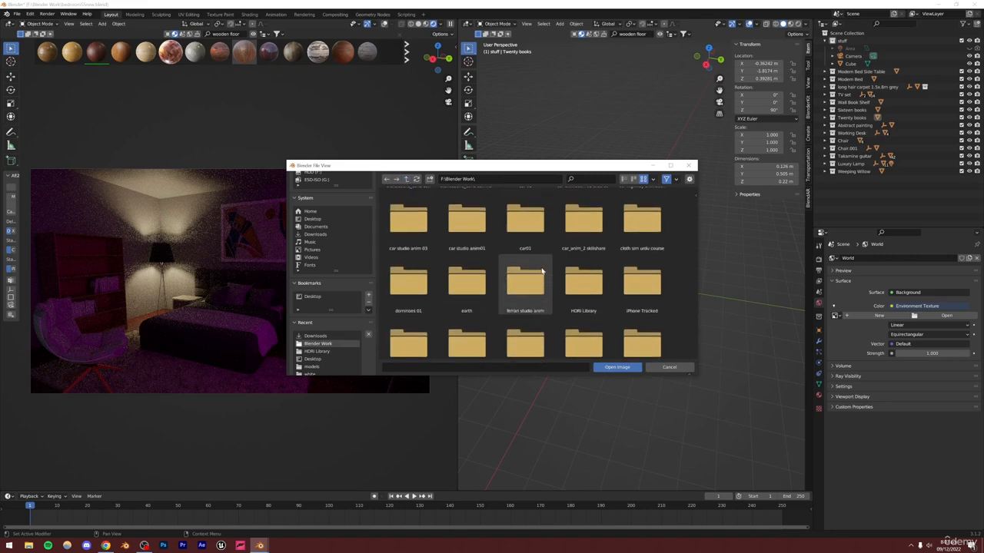
{"action": "double_click", "coordinate": [576, 244]}
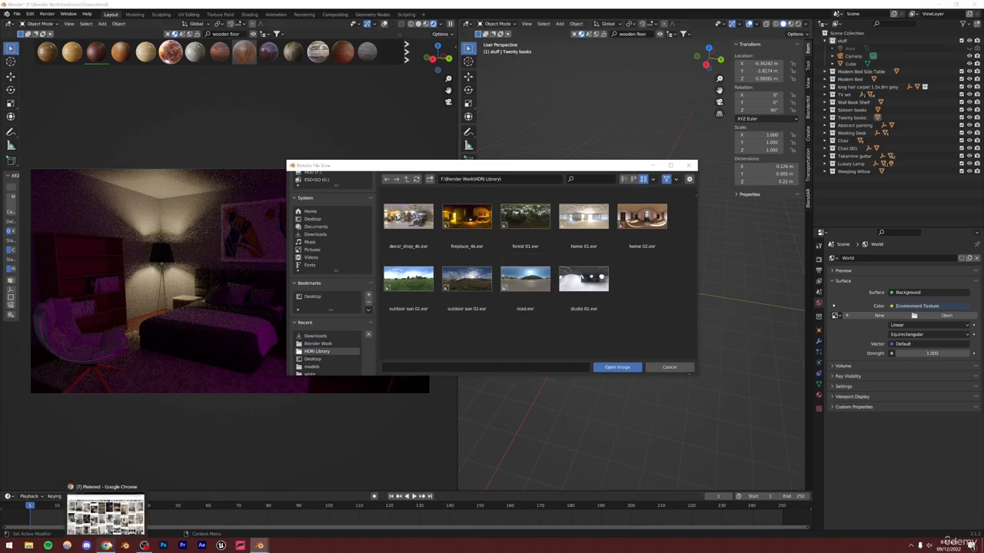
- Switch to Chrome and open the Poly Haven HDRIs page
{"action": "left_click", "coordinate": [105, 546]}
{"action": "left_click", "coordinate": [231, 6]}
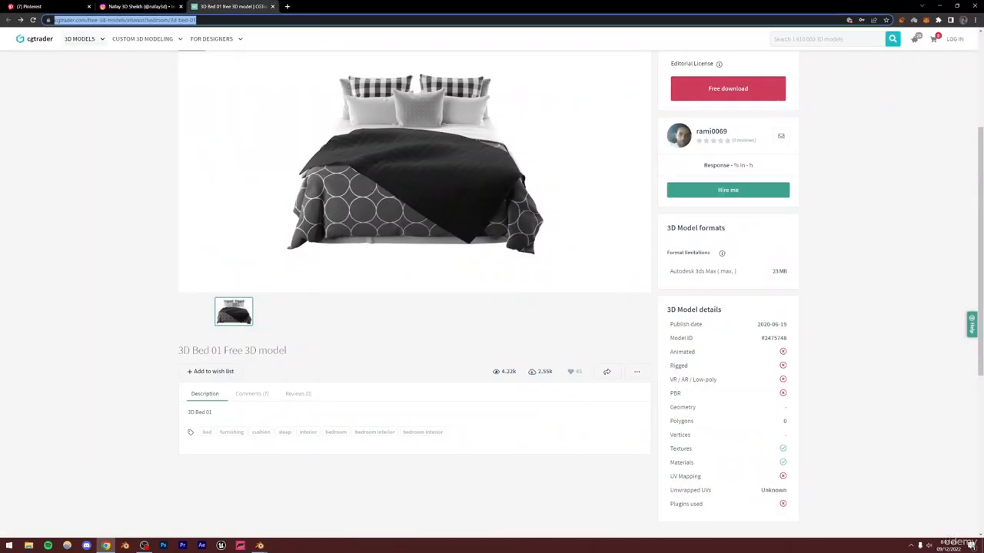
{"action": "type", "text": "poly"}
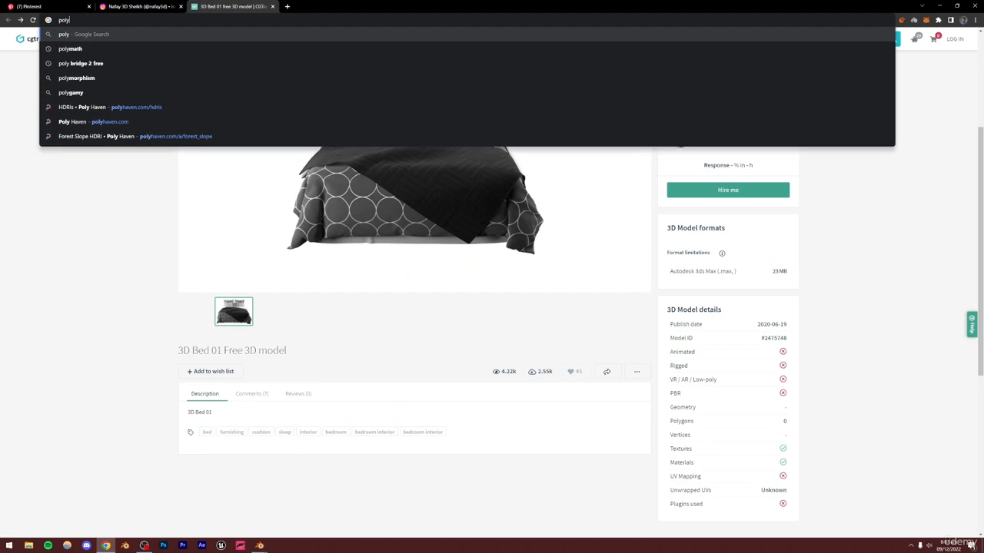
{"action": "type", "text": "haven"}
{"action": "key", "text": "Return"}
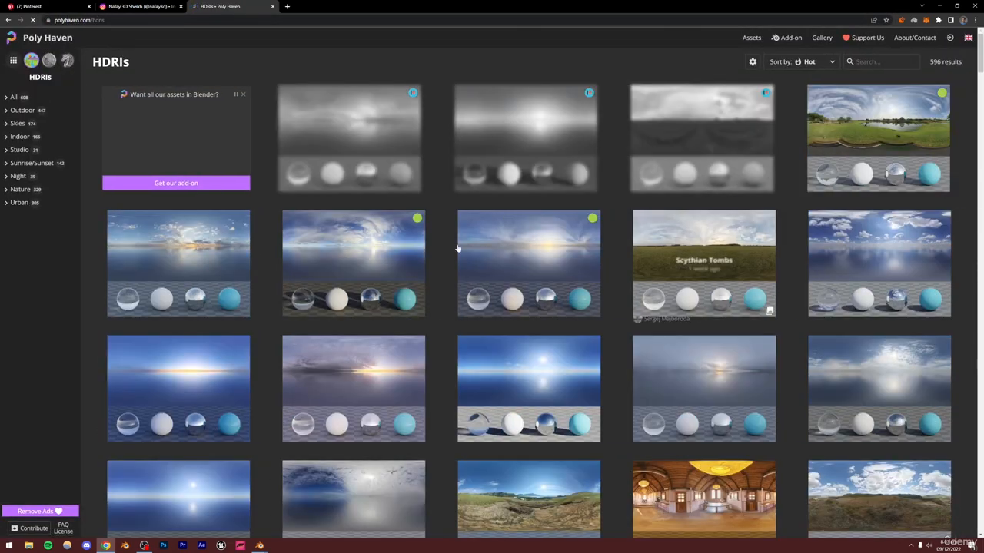
- Browse the HDRIs, open Table Mountain 1 (Pure Sky), check its download resolutions, and return to Blender
{"action": "scroll", "coordinate": [323, 323], "scroll_direction": "down", "scroll_amount": 4}
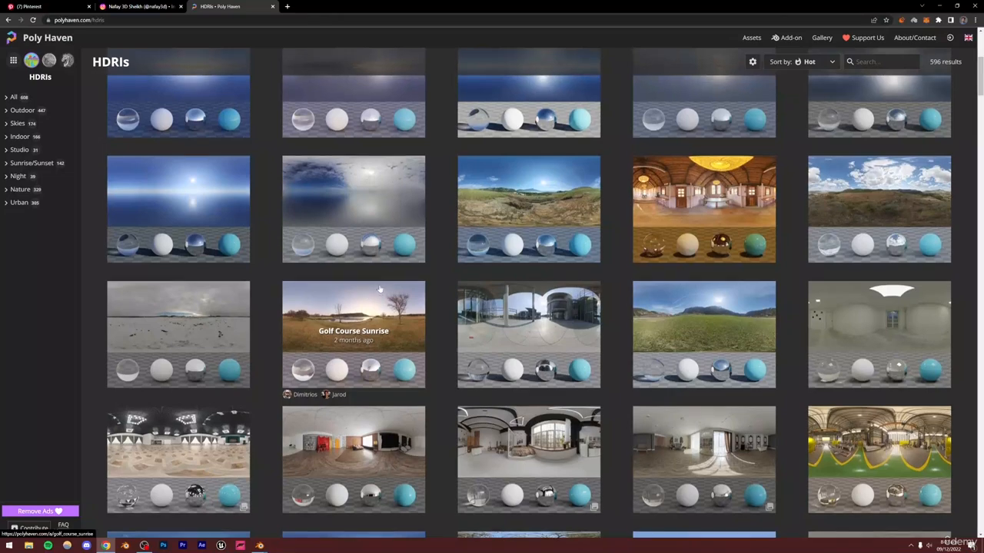
{"action": "scroll", "coordinate": [379, 289], "scroll_direction": "up", "scroll_amount": 4}
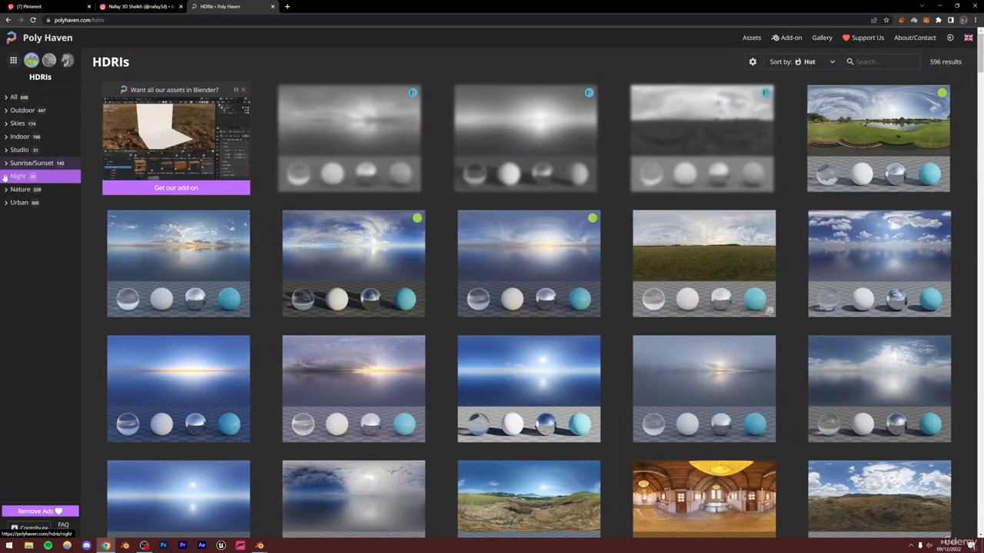
{"action": "left_click", "coordinate": [352, 258]}
{"action": "left_click", "coordinate": [863, 63]}
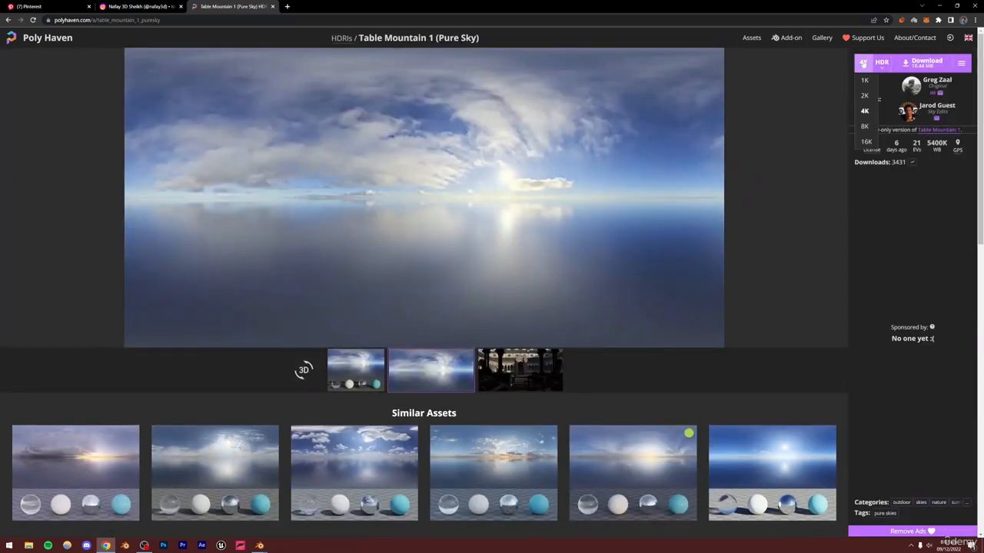
{"action": "left_click", "coordinate": [863, 63]}
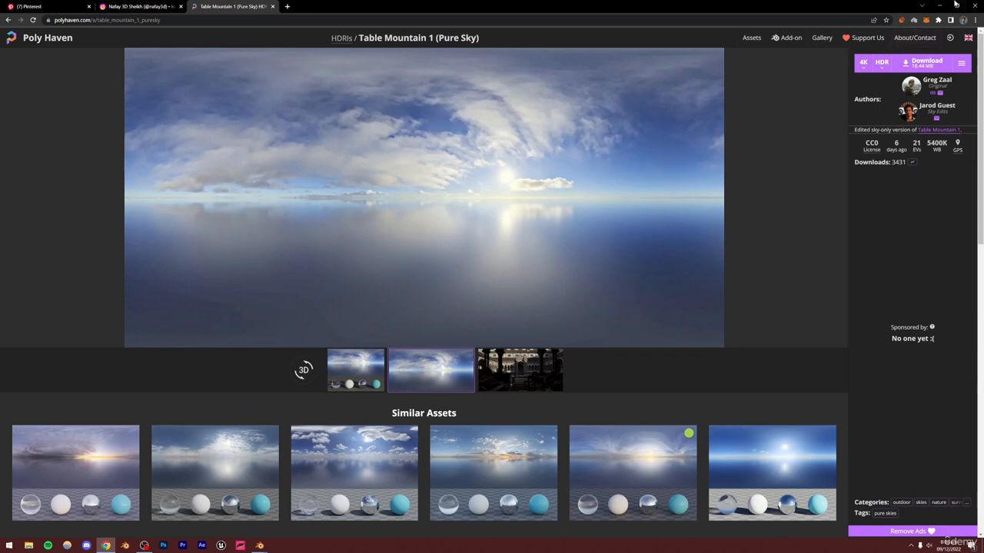
{"action": "left_click", "coordinate": [939, 6]}
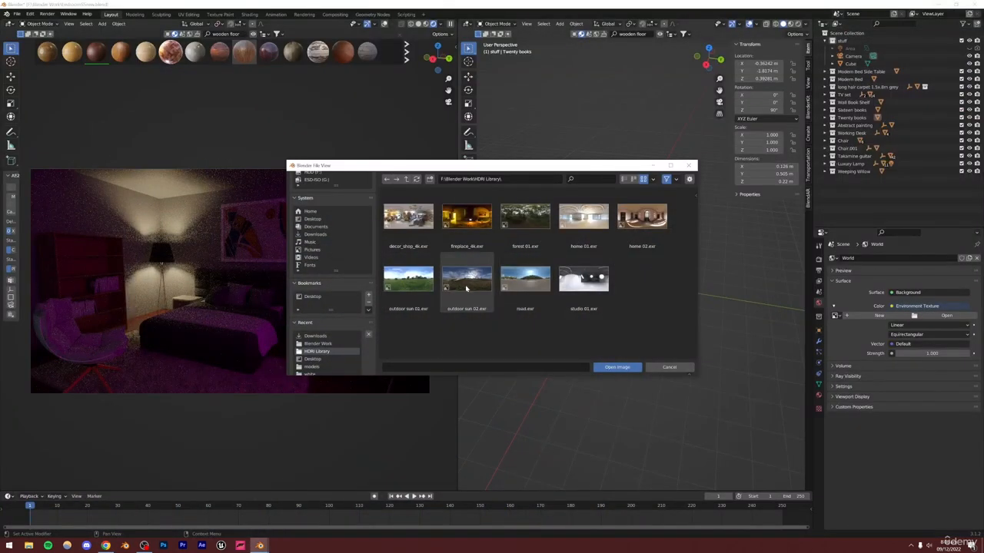
- Load outdoor sun 02.exr as the environment texture, inspect the surroundings outside the room, and save the file
{"action": "double_click", "coordinate": [466, 288]}
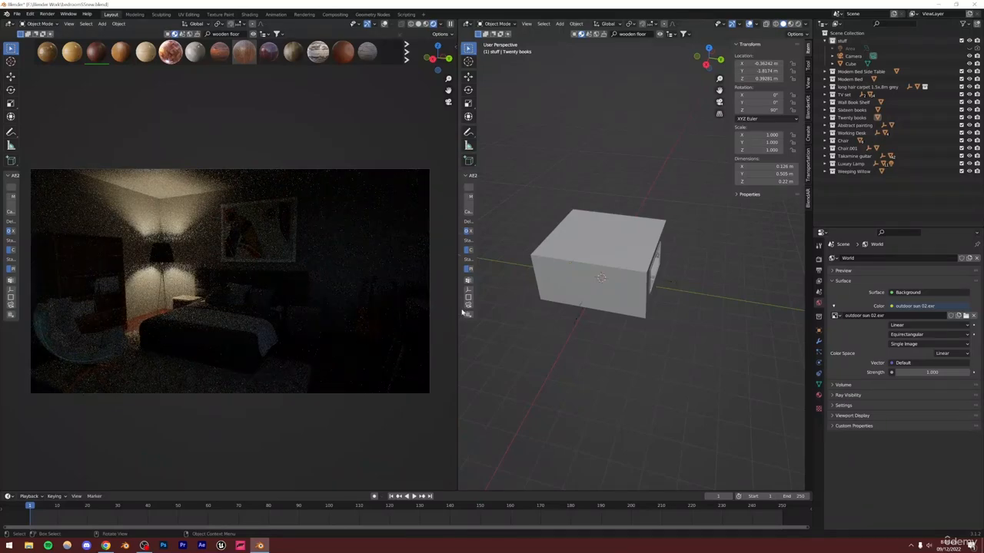
{"action": "middle_click_drag", "start_coordinate": [287, 293], "coordinate": [272, 181]}
{"action": "scroll", "coordinate": [261, 298], "scroll_direction": "down", "scroll_amount": 8}
{"action": "scroll", "coordinate": [261, 298], "scroll_direction": "down", "scroll_amount": 4}
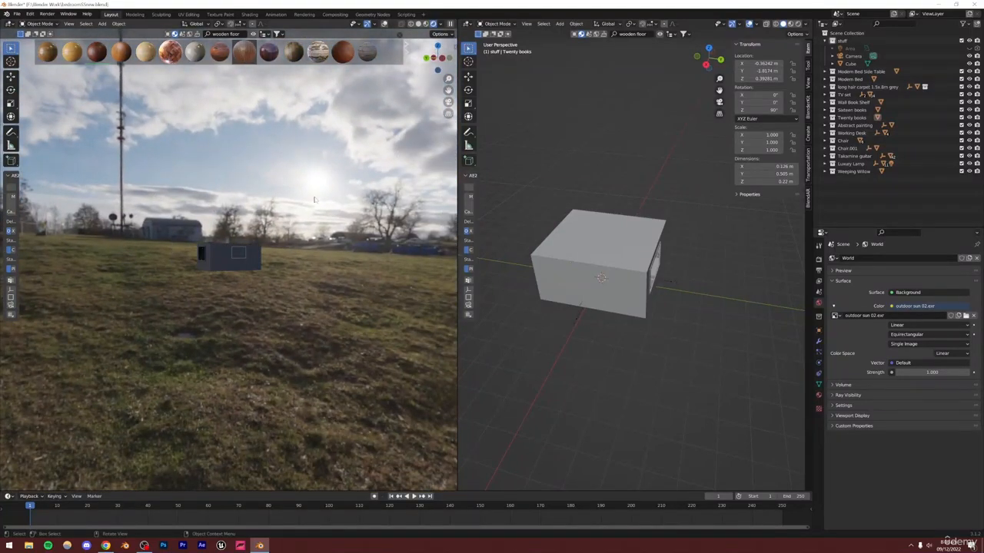
{"action": "scroll", "coordinate": [228, 242], "scroll_direction": "up", "scroll_amount": 8}
{"action": "middle_click_drag", "start_coordinate": [227, 236], "coordinate": [229, 296], "text": "shift"}
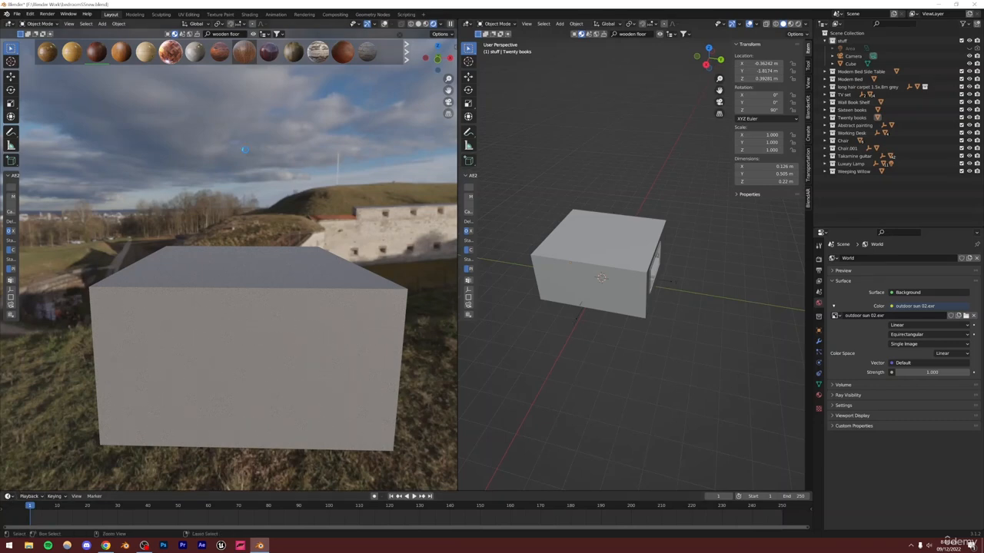
{"action": "key", "text": "ctrl+s"}
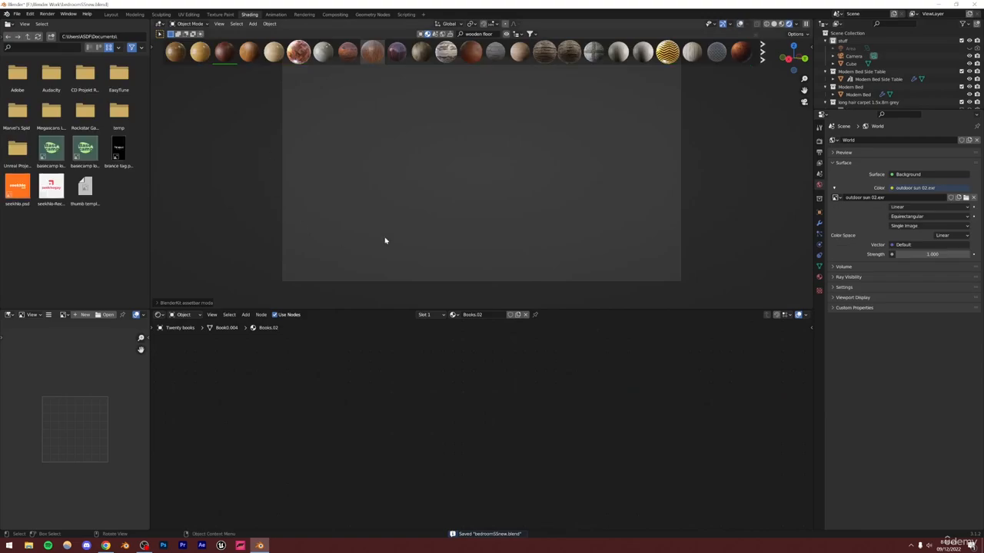
- View the room from outside in the Shading workspace and hide the BlenderKit asset bar
{"action": "scroll", "coordinate": [479, 204], "scroll_direction": "up", "scroll_amount": 2}
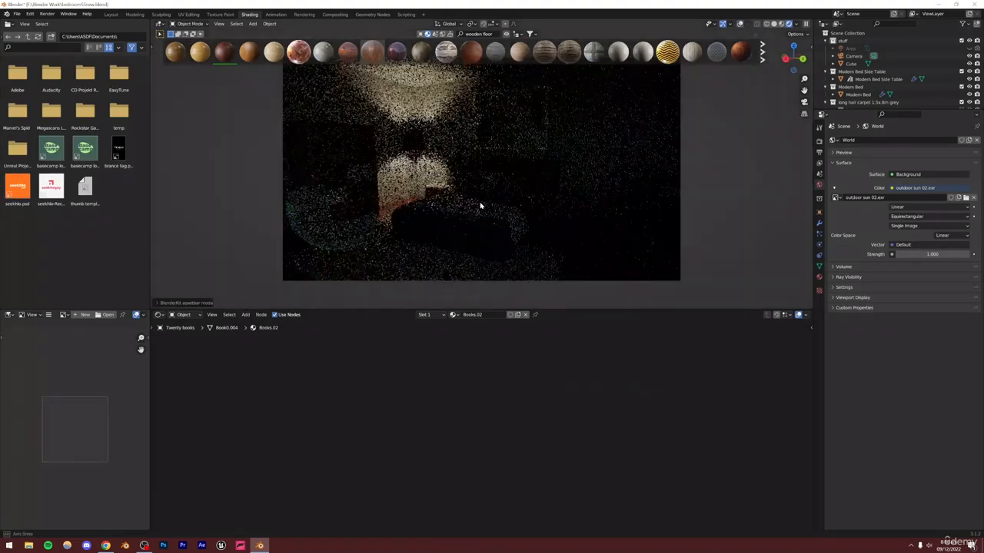
{"action": "middle_click_drag", "start_coordinate": [479, 204], "coordinate": [324, 201]}
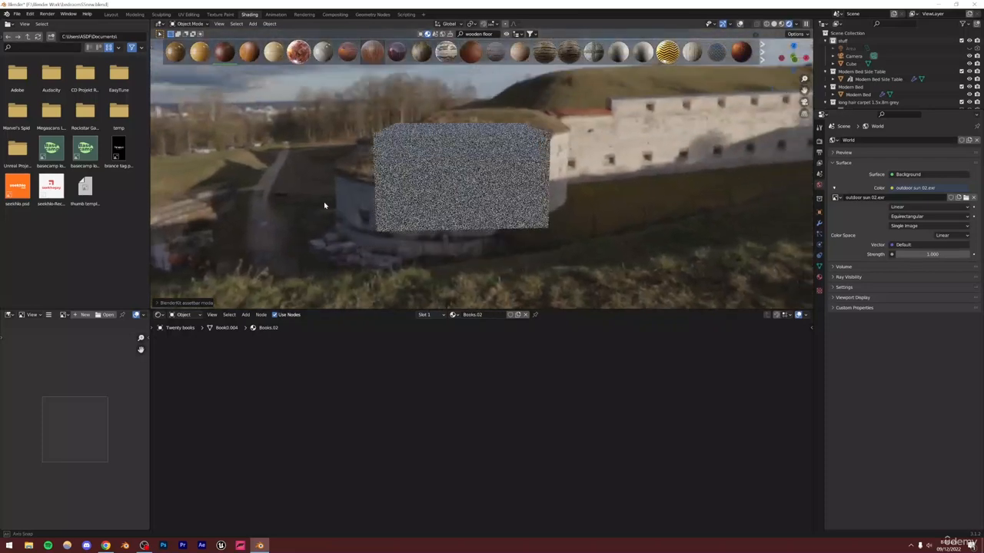
{"action": "middle_click_drag", "start_coordinate": [442, 164], "coordinate": [461, 186]}
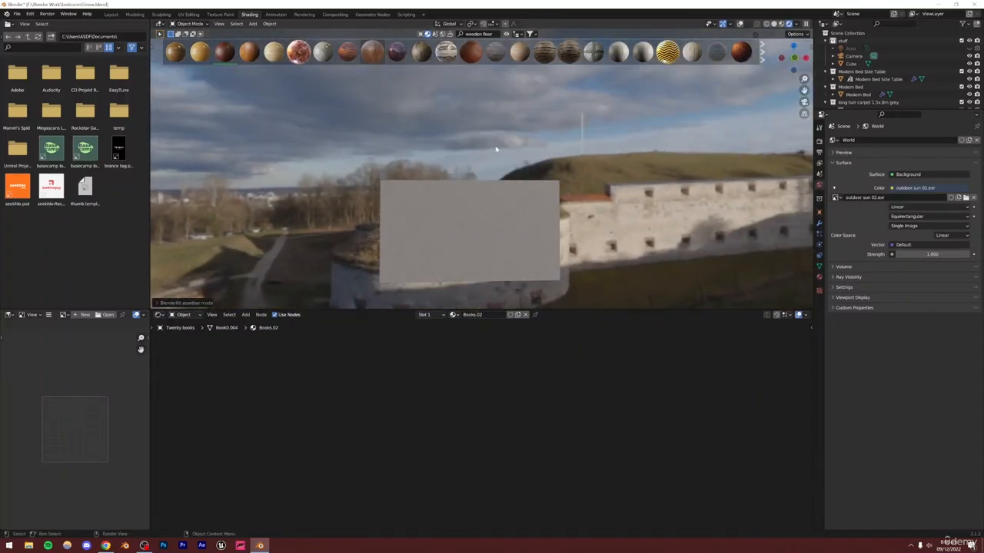
{"action": "left_click", "coordinate": [505, 34]}
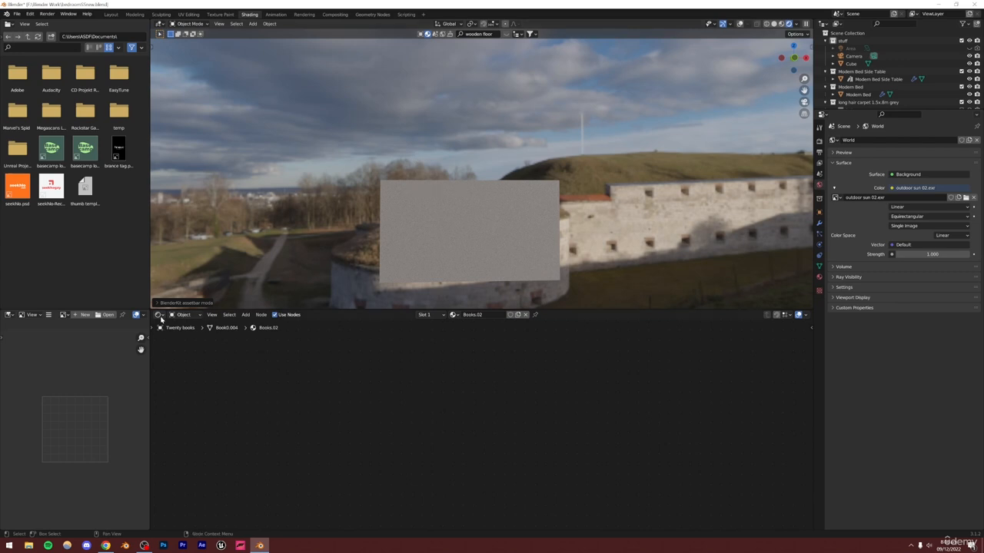
- Show the World shader nodes and move the outdoor sun 02.exr node farther from the Background node
{"action": "left_click", "coordinate": [198, 316]}
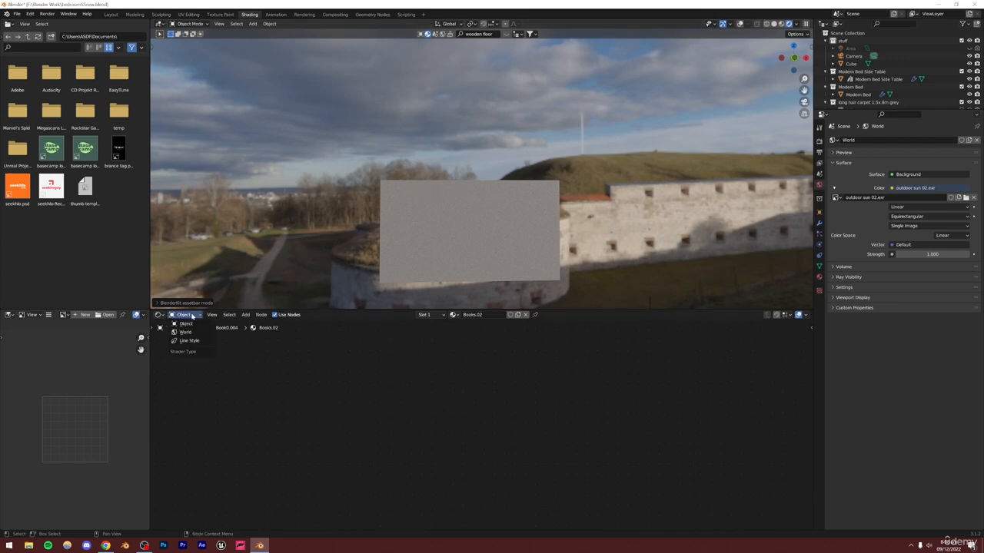
{"action": "left_click", "coordinate": [185, 332]}
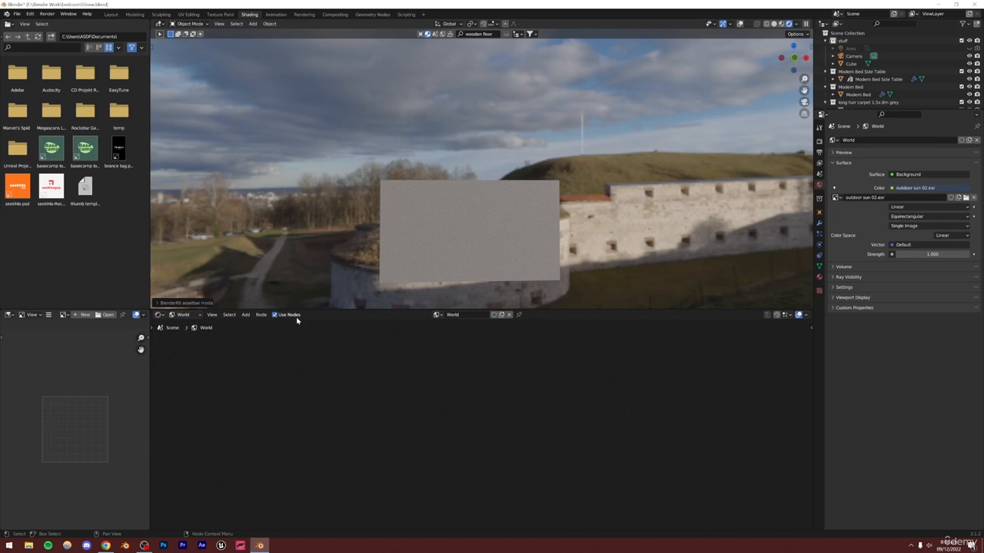
{"action": "scroll", "coordinate": [516, 401], "scroll_direction": "down", "scroll_amount": 7}
{"action": "middle_click_drag", "start_coordinate": [464, 368], "coordinate": [478, 463]}
{"action": "scroll", "coordinate": [512, 432], "scroll_direction": "up", "scroll_amount": 14}
{"action": "scroll", "coordinate": [487, 404], "scroll_direction": "up", "scroll_amount": 7}
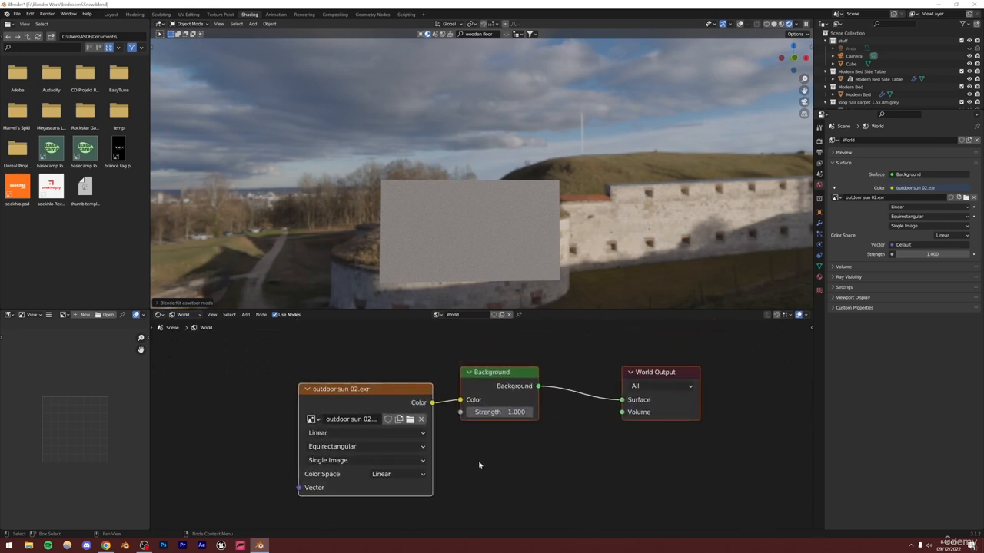
{"action": "left_click", "coordinate": [475, 461]}
{"action": "scroll", "coordinate": [470, 458], "scroll_direction": "down", "scroll_amount": 2}
{"action": "left_click_drag", "start_coordinate": [388, 398], "coordinate": [366, 382]}
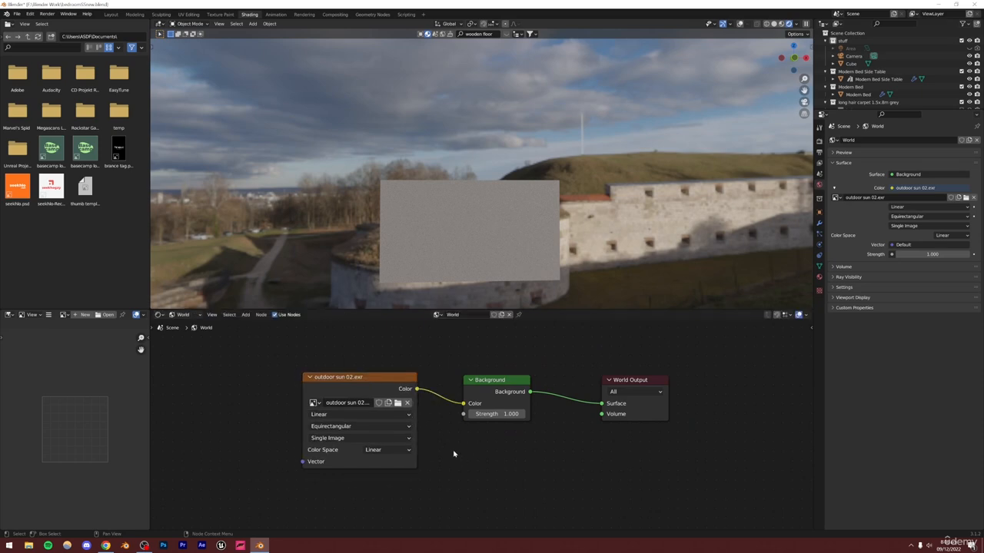
- Add Mapping and Texture Coordinate nodes to the outdoor sun 02.exr environment texture
{"action": "left_click", "coordinate": [356, 378]}
{"action": "key", "text": "ctrl+t"}
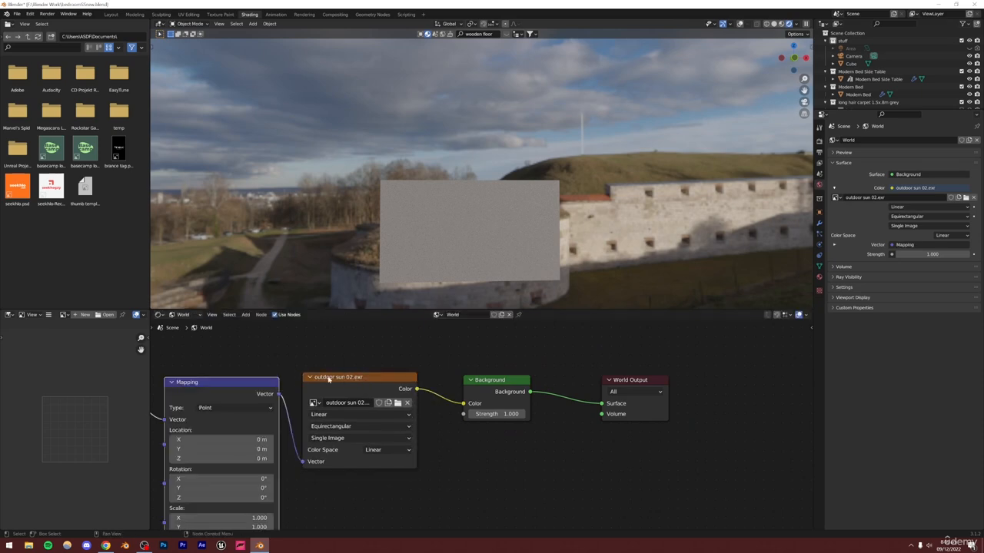
{"action": "middle_click_drag", "start_coordinate": [239, 405], "coordinate": [429, 357]}
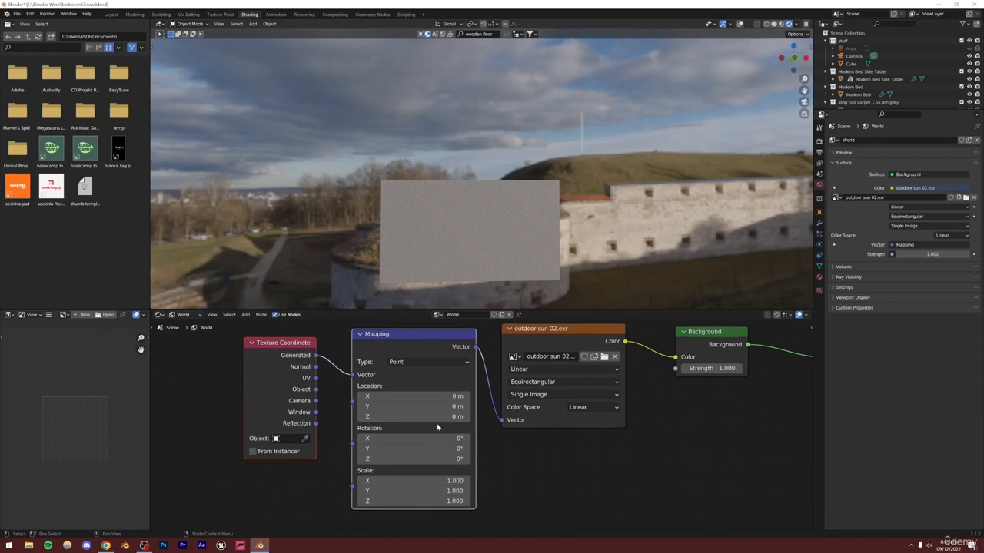
- Set the Mapping node's Z rotation to -106°, judging the sunlight through the camera view
{"action": "left_click_drag", "start_coordinate": [405, 458], "coordinate": [175, 457]}
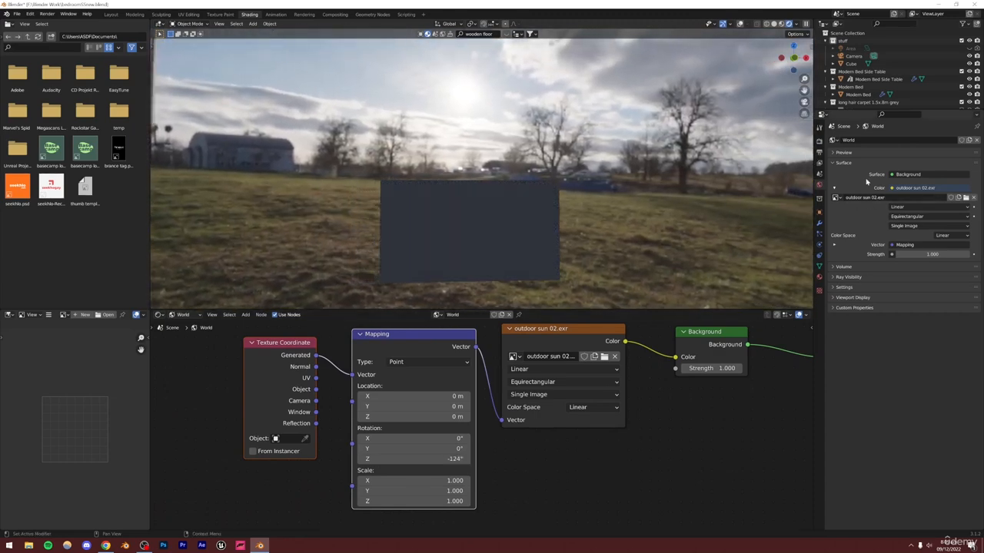
{"action": "left_click", "coordinate": [804, 101]}
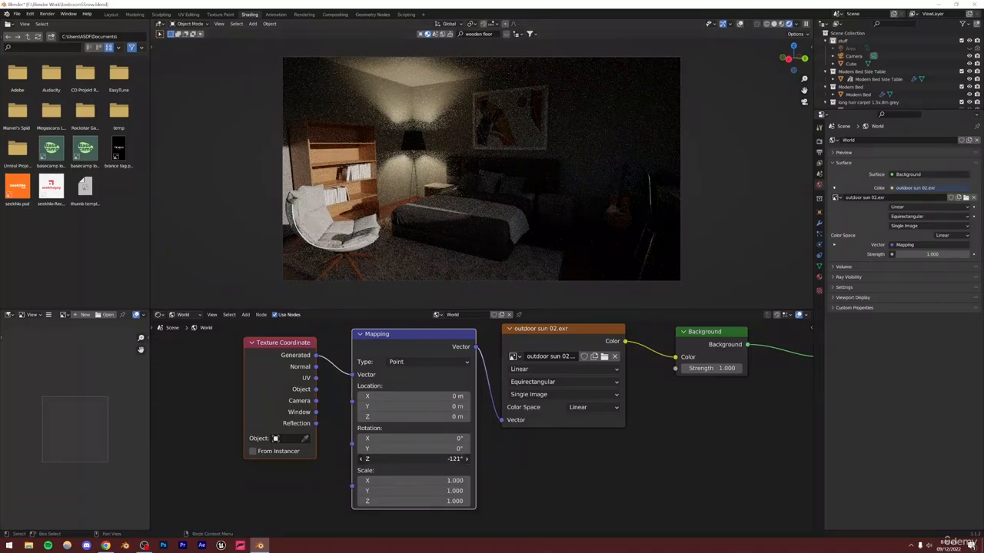
{"action": "left_click_drag", "start_coordinate": [408, 459], "coordinate": [426, 459]}
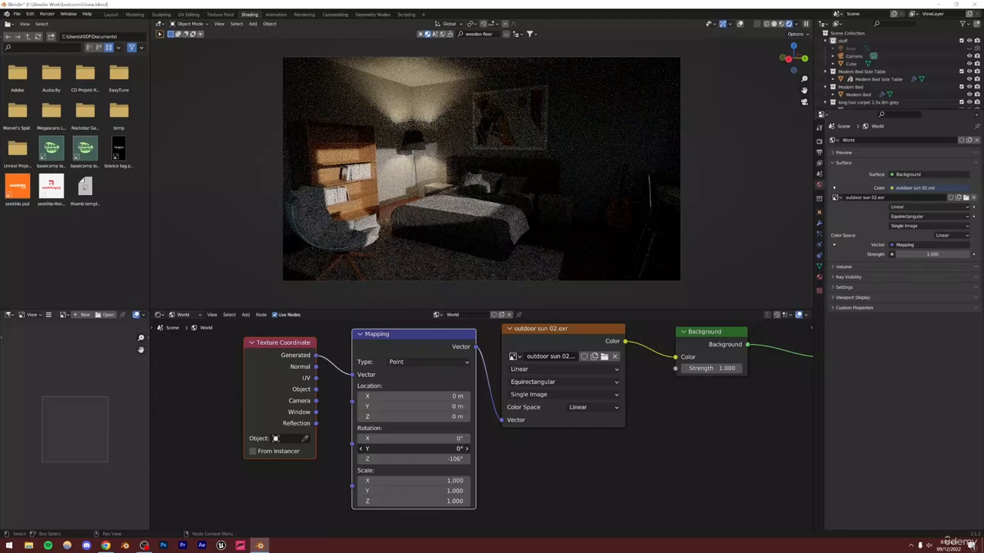
- Set the Mapping node's Y rotation to 14.5° and X rotation to -3.4°, and save the file
{"action": "left_click_drag", "start_coordinate": [415, 448], "coordinate": [403, 448]}
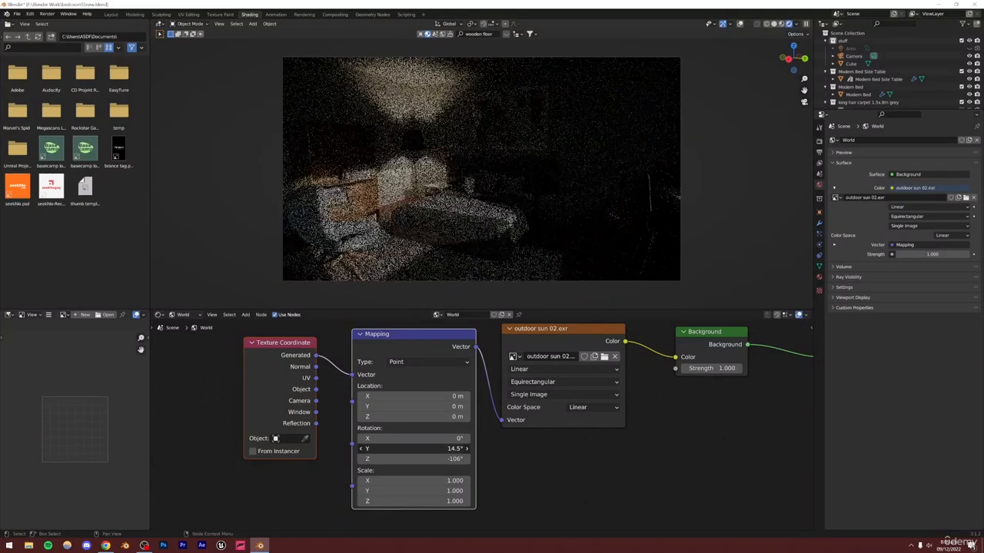
{"action": "mouse_move", "coordinate": [416, 438]}
{"action": "left_mouse_down"}
{"action": "mouse_move", "coordinate": [384, 438]}
{"action": "mouse_move", "coordinate": [408, 439]}
{"action": "left_mouse_up"}
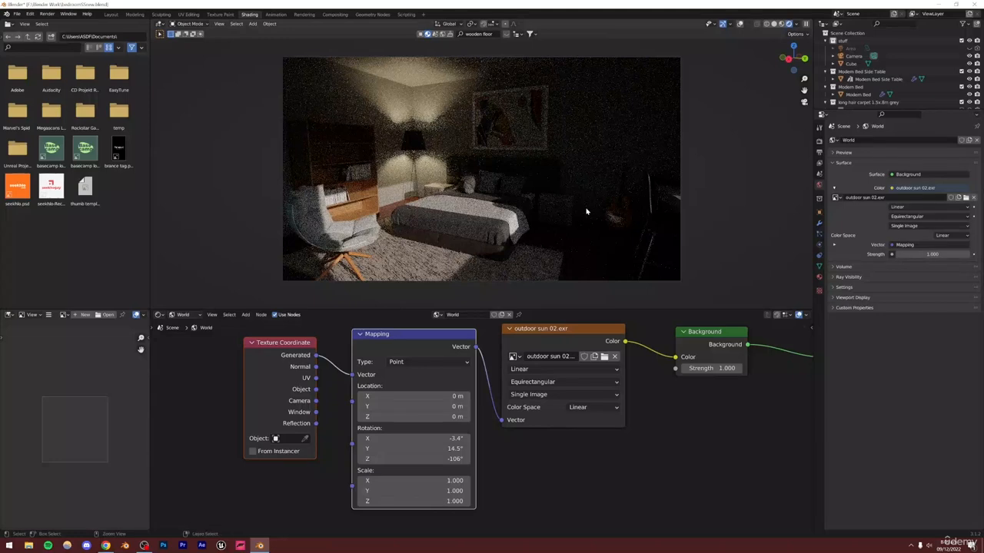
{"action": "key", "text": "ctrl+s"}
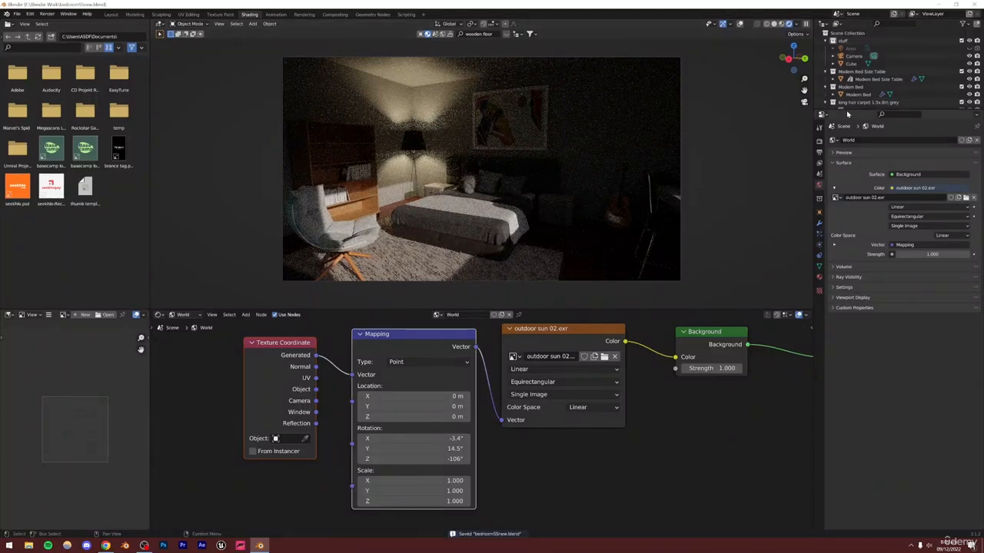
- Expand the scene collection list, unhide the Area light and show its light settings
{"action": "left_click_drag", "start_coordinate": [847, 110], "coordinate": [841, 310]}
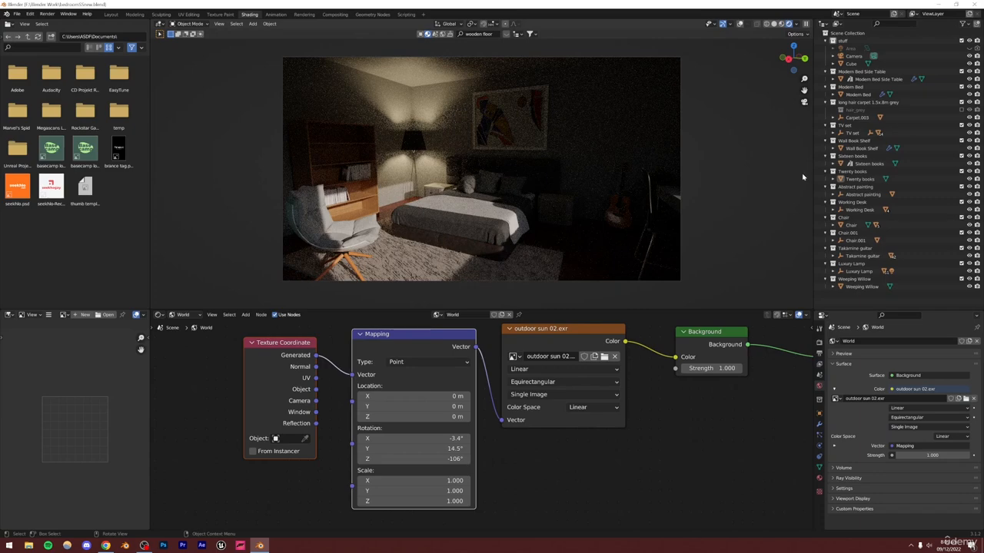
{"action": "left_click", "coordinate": [969, 48]}
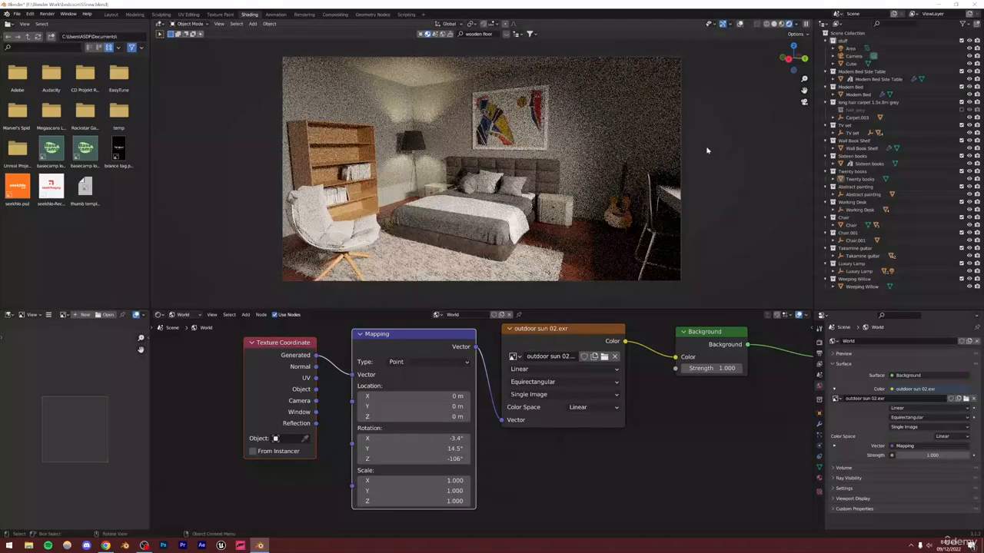
{"action": "left_click", "coordinate": [853, 49]}
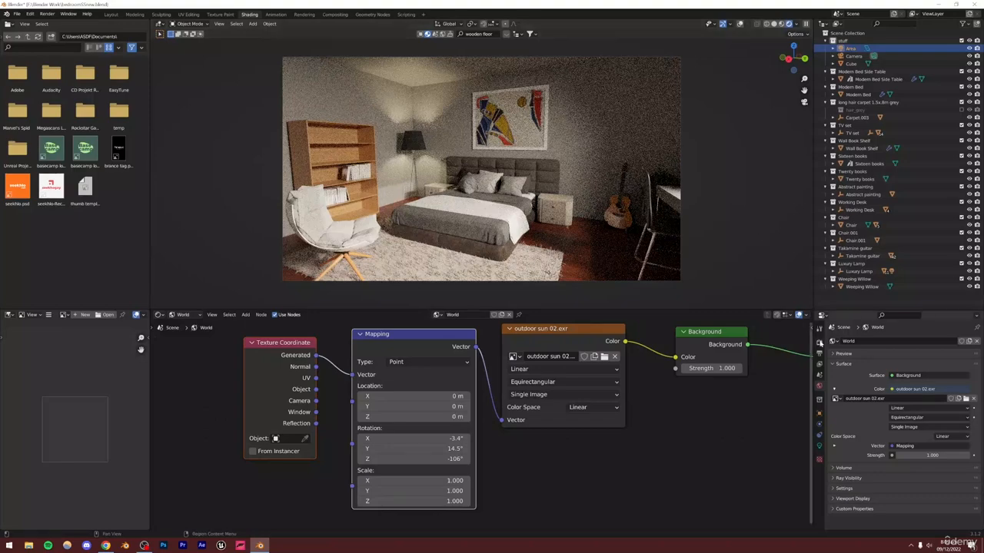
{"action": "left_click", "coordinate": [819, 445]}
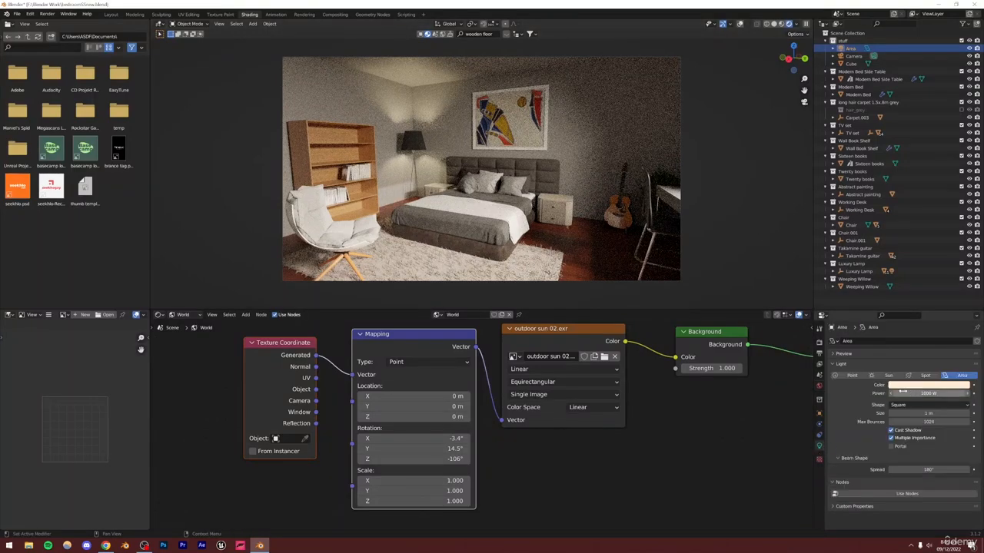
- Try a power of 600 W on the Area light and save the file
{"action": "left_click", "coordinate": [922, 394]}
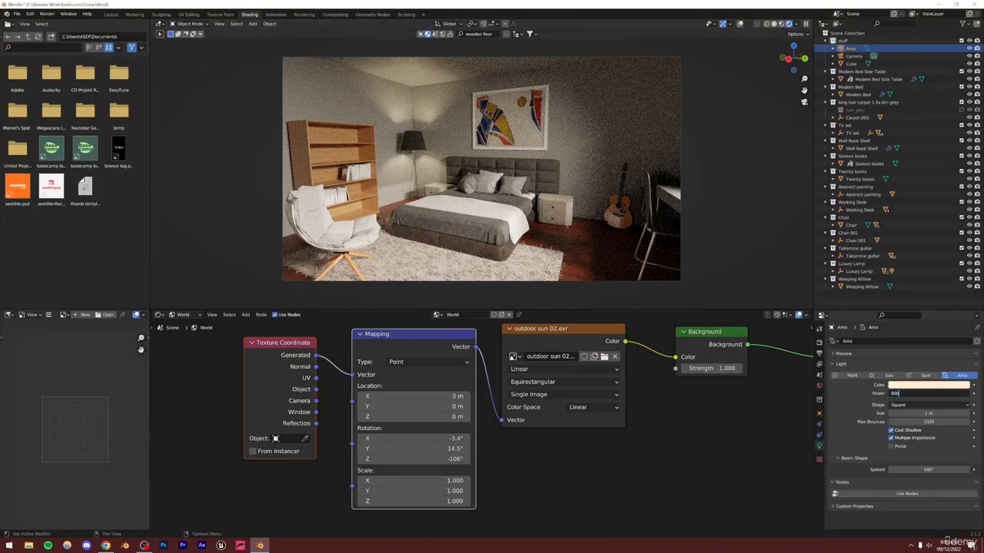
{"action": "type", "text": "600"}
{"action": "key", "text": "Return"}
{"action": "key", "text": "ctrl+s"}
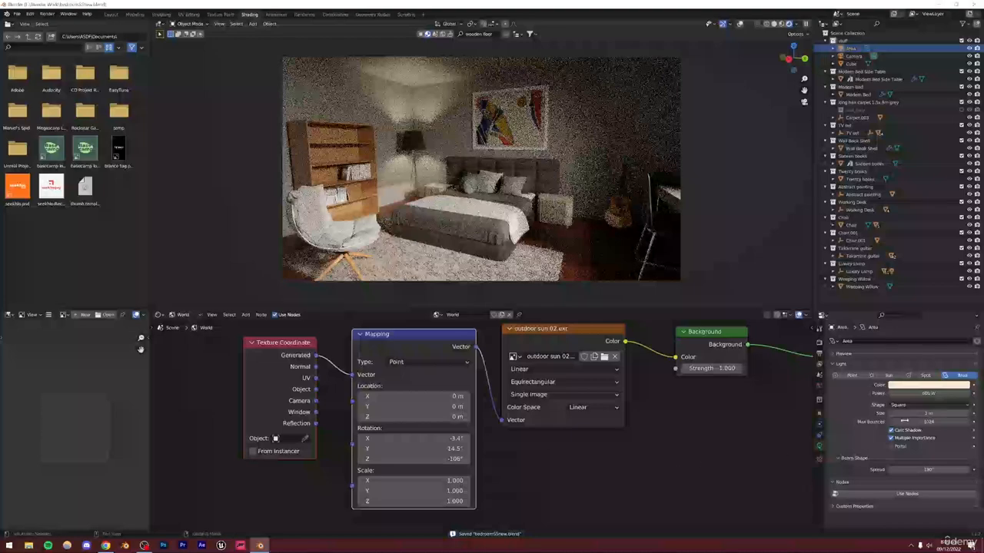
- Set the Area light's power to 1000 W
{"action": "left_click", "coordinate": [922, 393]}
{"action": "type", "text": "2"}
{"action": "type", "text": "000"}
{"action": "key", "text": "Return"}
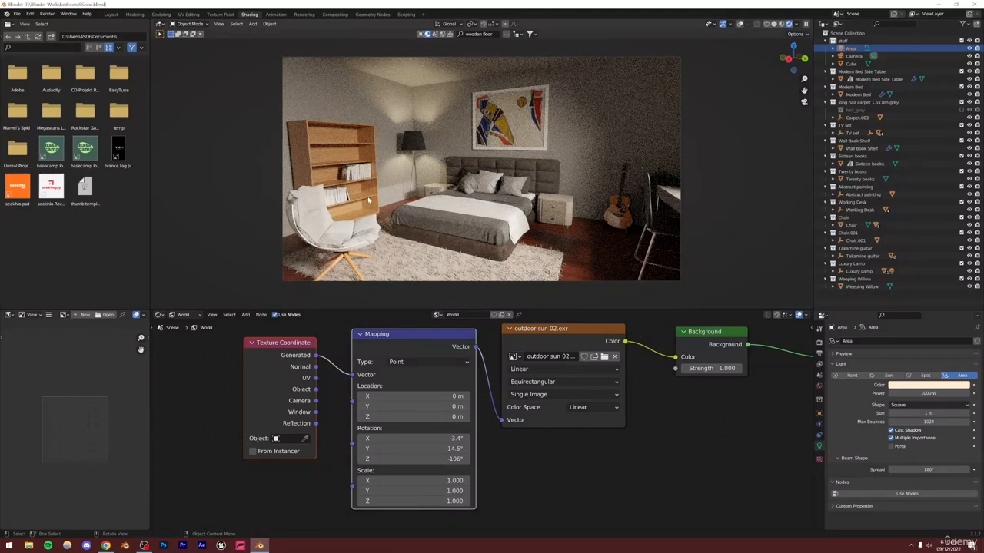
- Switch the color management view transform to False Color to judge the exposure, and save the file
{"action": "left_click", "coordinate": [820, 341]}
{"action": "left_click_drag", "start_coordinate": [839, 311], "coordinate": [843, 188]}
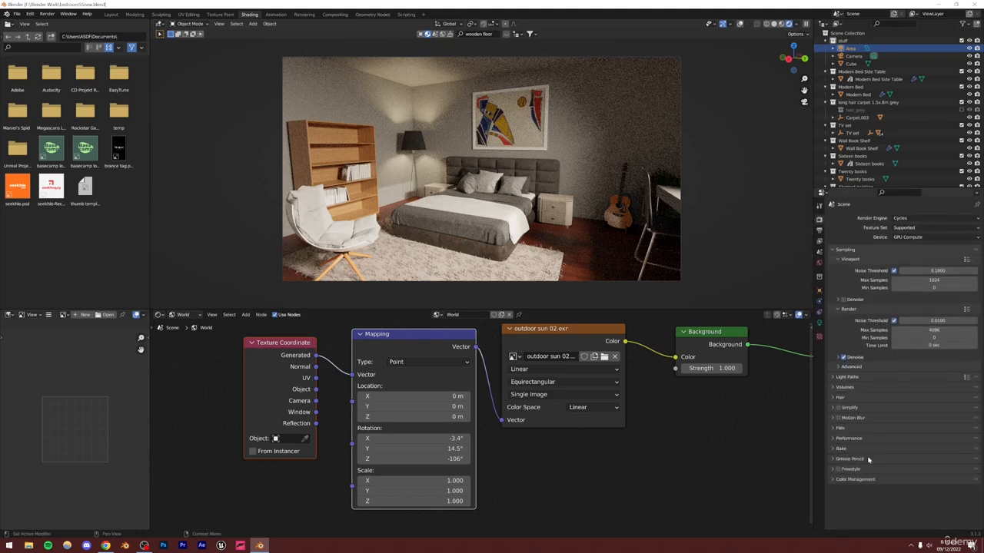
{"action": "left_click", "coordinate": [836, 480]}
{"action": "scroll", "coordinate": [884, 469], "scroll_direction": "down", "scroll_amount": 1}
{"action": "left_click", "coordinate": [903, 477]}
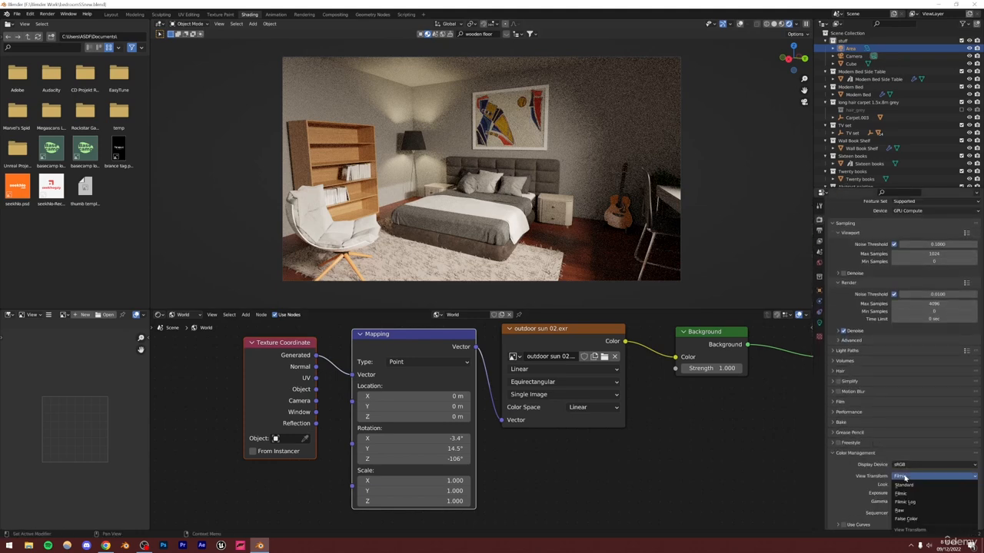
{"action": "left_click", "coordinate": [926, 521]}
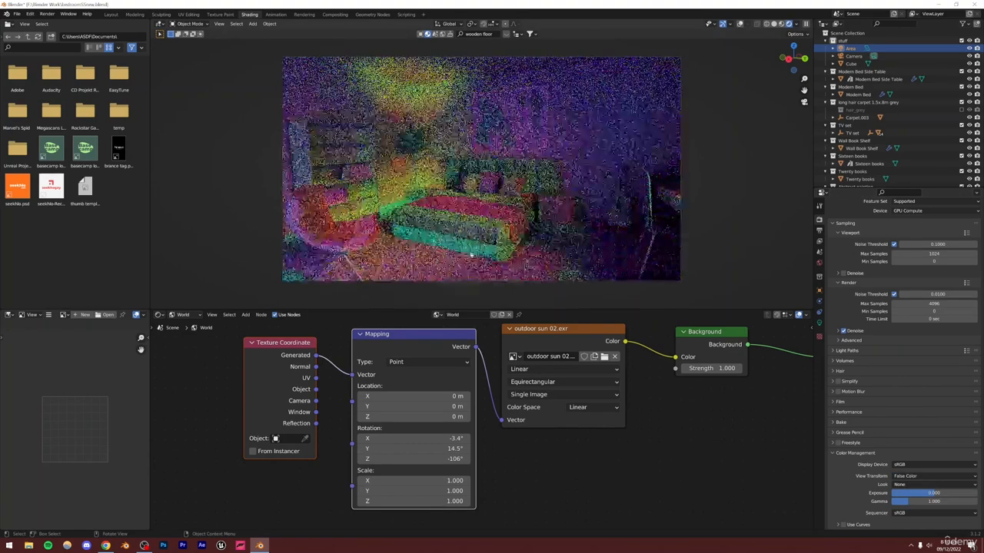
{"action": "key", "text": "ctrl+s"}
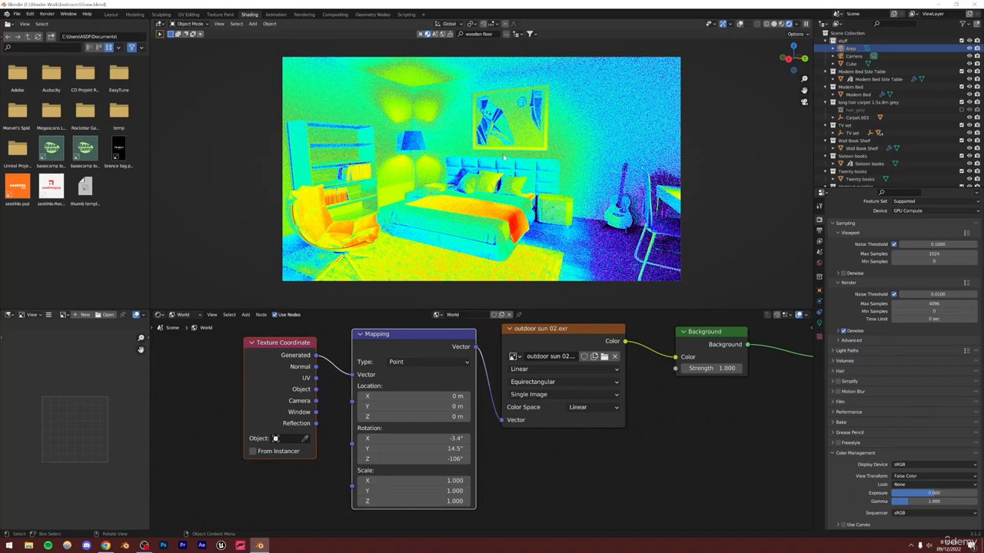
- Try another strength on the World's Background node and return it to 1.000
{"action": "right_click", "coordinate": [584, 455]}
{"action": "left_click", "coordinate": [693, 437]}
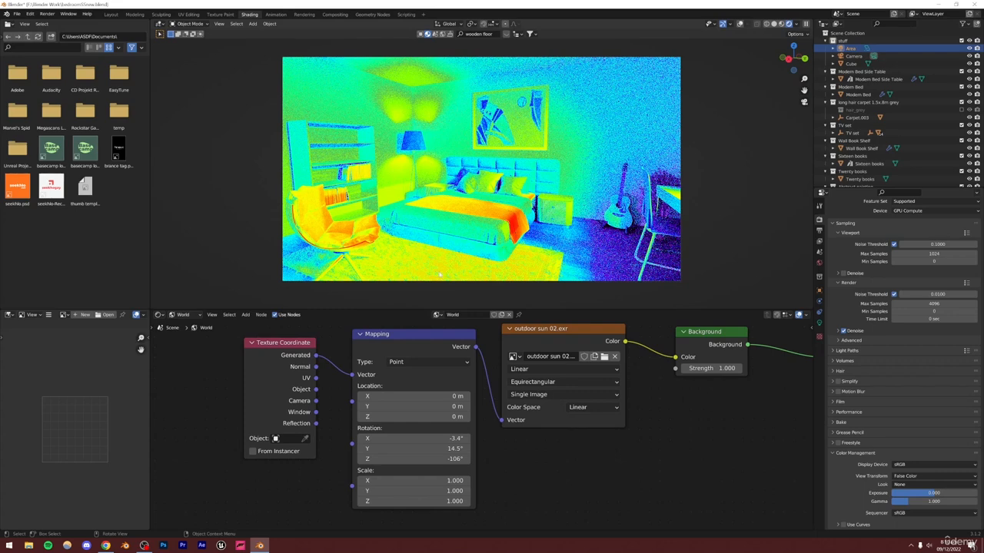
{"action": "scroll", "coordinate": [659, 403], "scroll_direction": "down", "scroll_amount": 1}
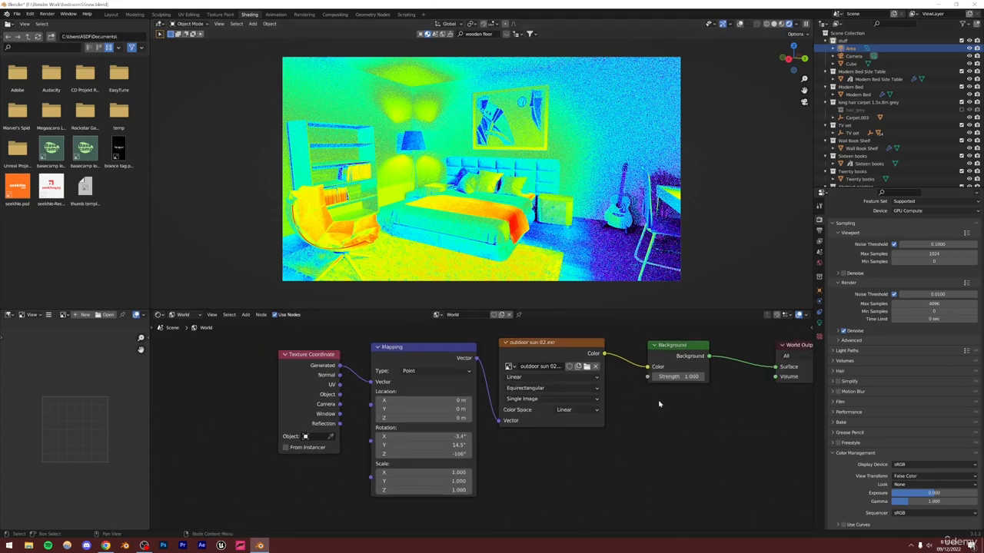
{"action": "middle_click_drag", "start_coordinate": [659, 404], "coordinate": [560, 422]}
{"action": "double_click", "coordinate": [550, 406]}
{"action": "key", "text": "Return"}
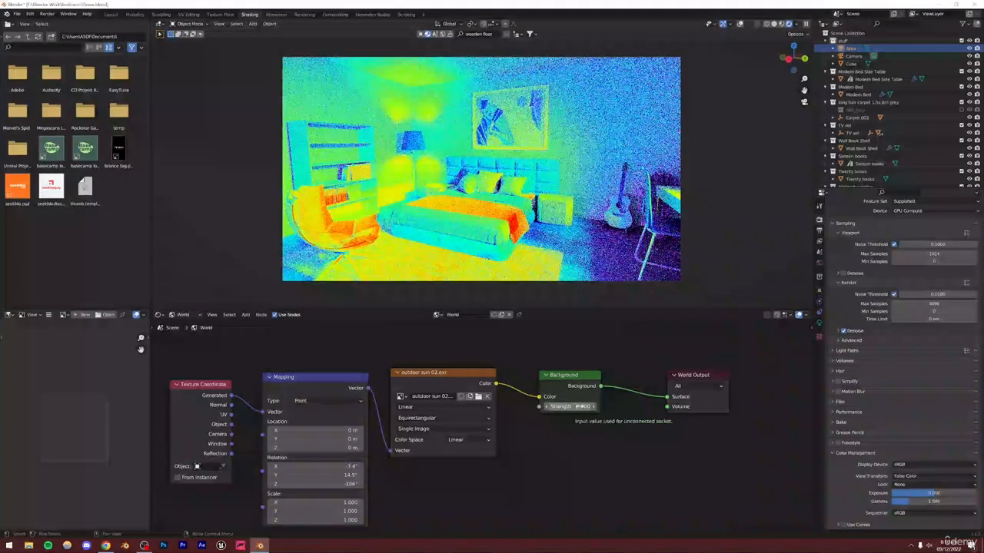
{"action": "left_click", "coordinate": [569, 407]}
{"action": "type", "text": "1"}
{"action": "key", "text": "Return"}
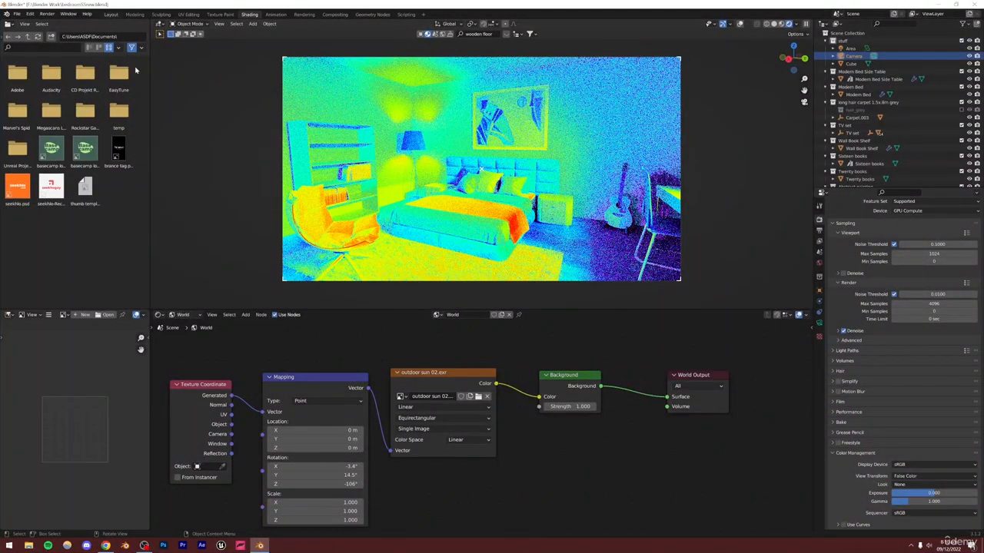
- Switch to the Layout workspace, show the room through the camera in the rendered viewport, and save the file
{"action": "left_click", "coordinate": [111, 14]}
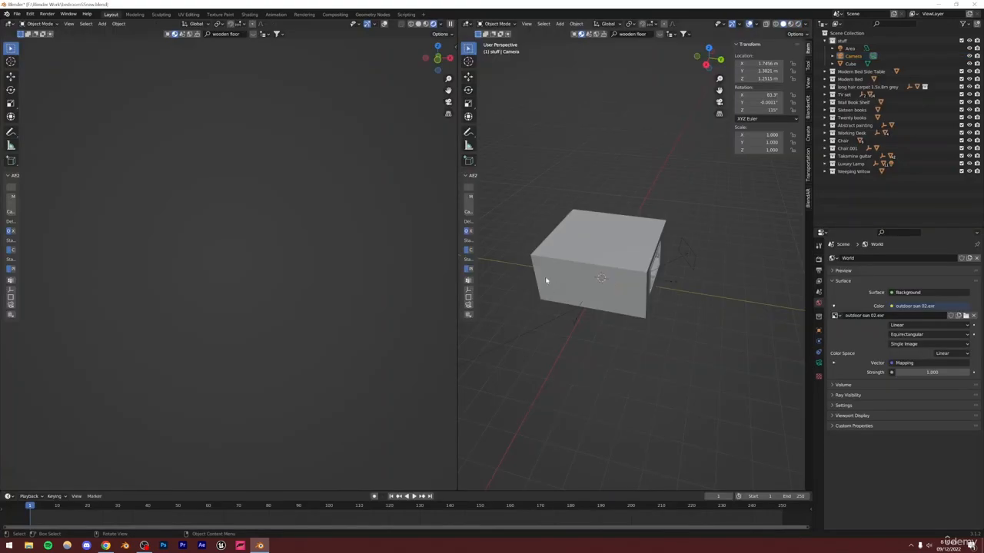
{"action": "scroll", "coordinate": [369, 271], "scroll_direction": "down", "scroll_amount": 3}
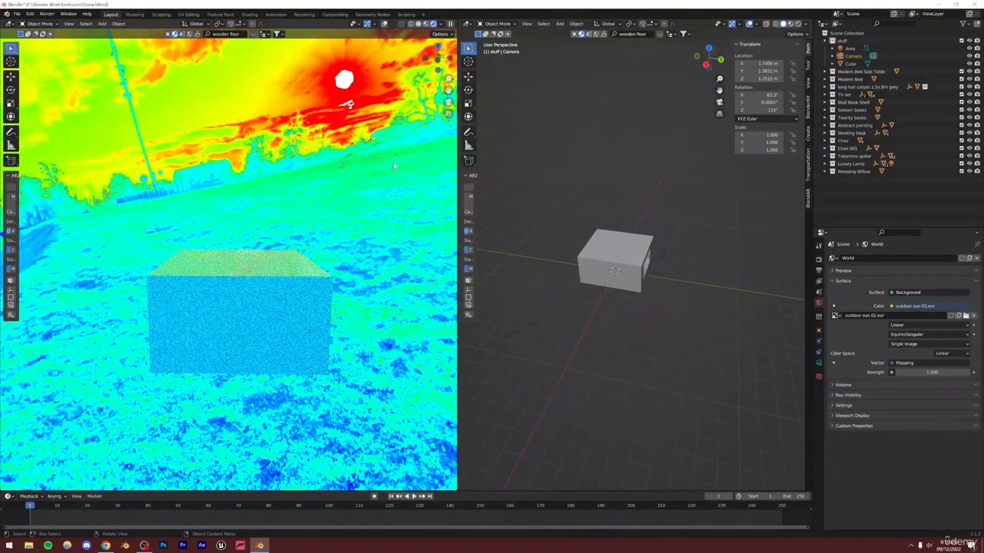
{"action": "middle_click_drag", "start_coordinate": [348, 157], "coordinate": [314, 185]}
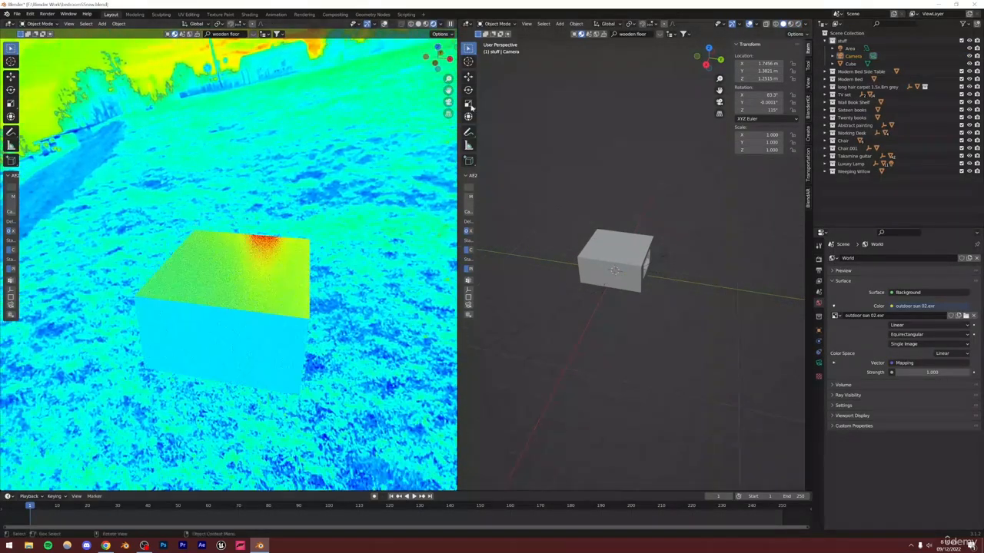
{"action": "left_click", "coordinate": [448, 101]}
{"action": "key", "text": "ctrl+s"}
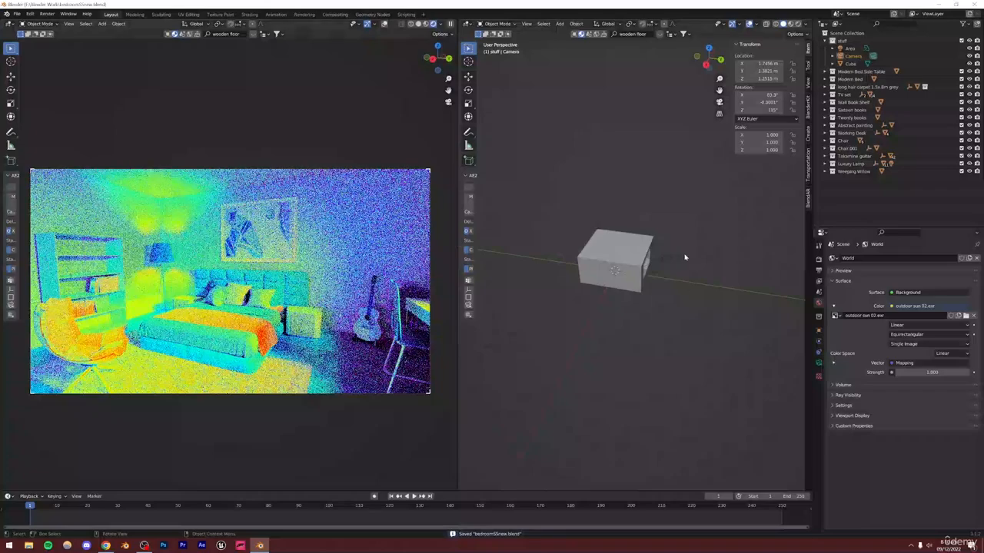
- Scale the Area light outside the room up to about 5.18 and set its power to 1400 W
{"action": "left_click", "coordinate": [665, 258]}
{"action": "key", "text": "s"}
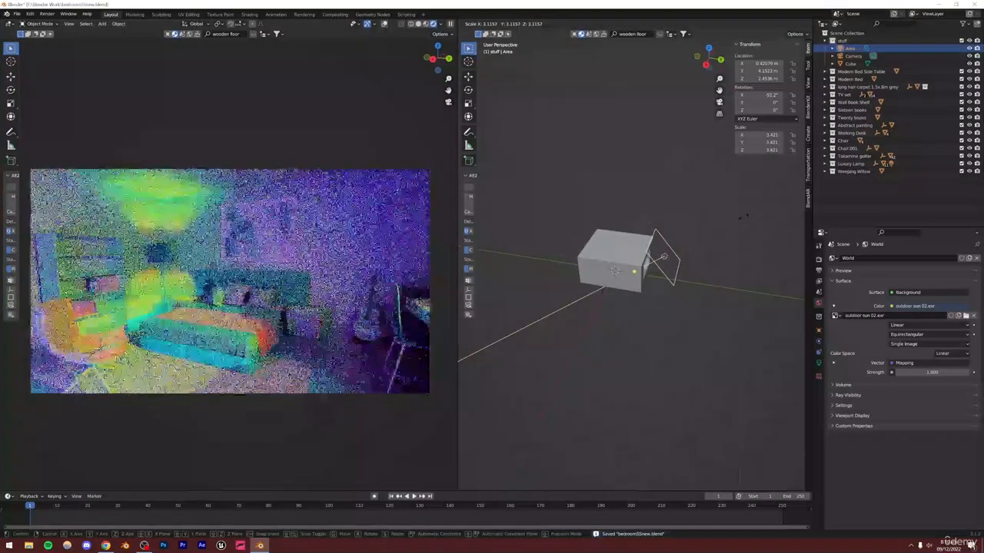
{"action": "left_click", "coordinate": [785, 199]}
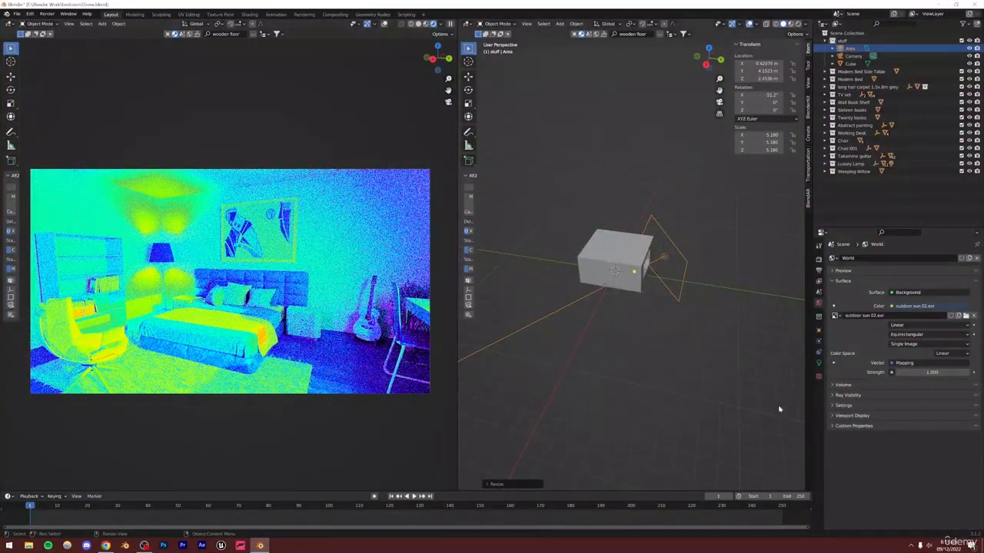
{"action": "left_click", "coordinate": [818, 362]}
{"action": "left_click", "coordinate": [927, 310]}
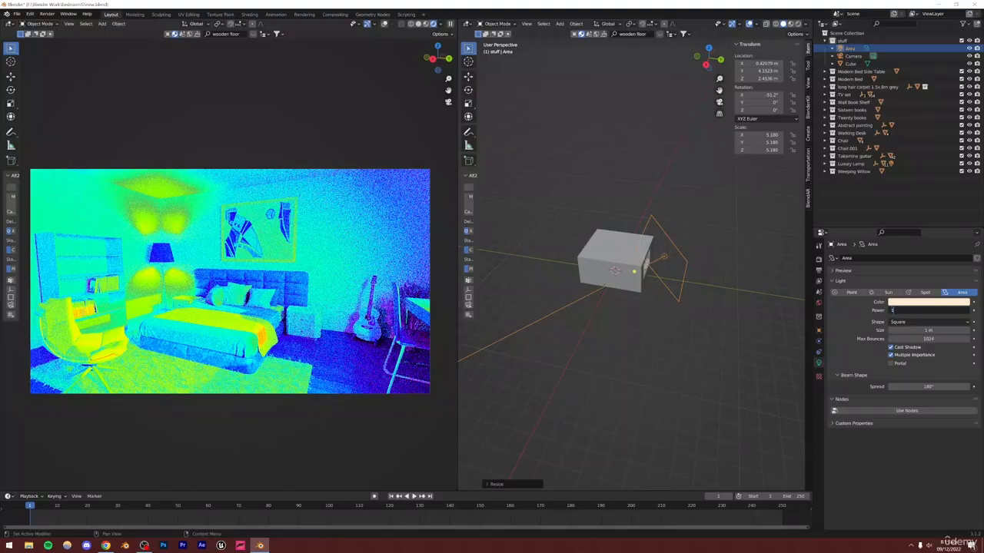
{"action": "type", "text": "1400"}
{"action": "key", "text": "Return"}
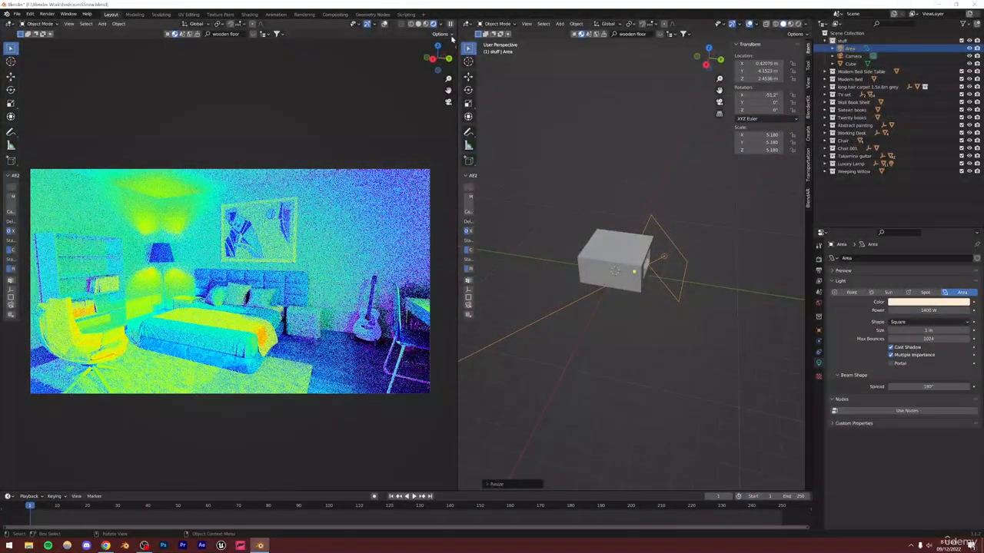
- Set the color management view transform to Filmic and save the file
{"action": "left_click", "coordinate": [819, 270]}
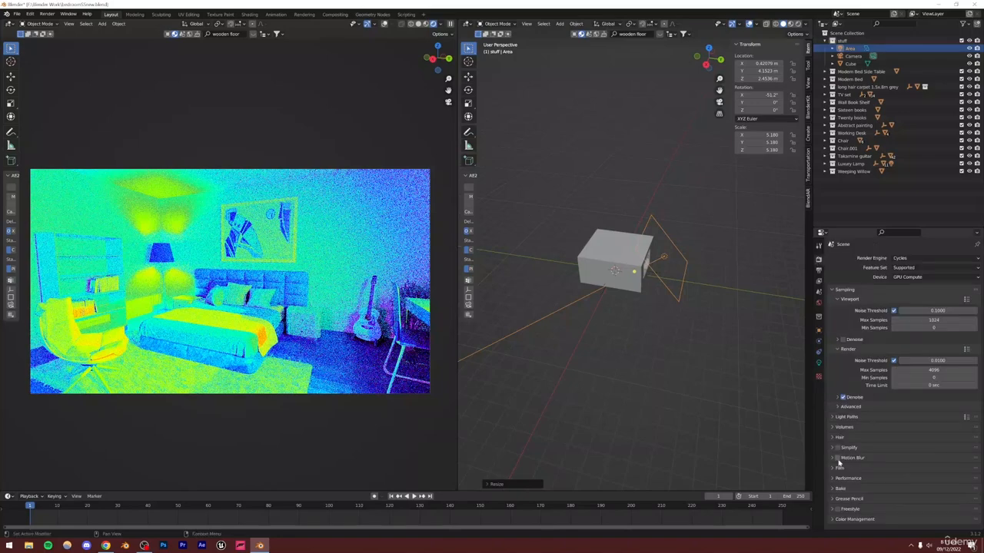
{"action": "left_click", "coordinate": [854, 520]}
{"action": "scroll", "coordinate": [876, 485], "scroll_direction": "down", "scroll_amount": 3}
{"action": "left_click", "coordinate": [909, 477]}
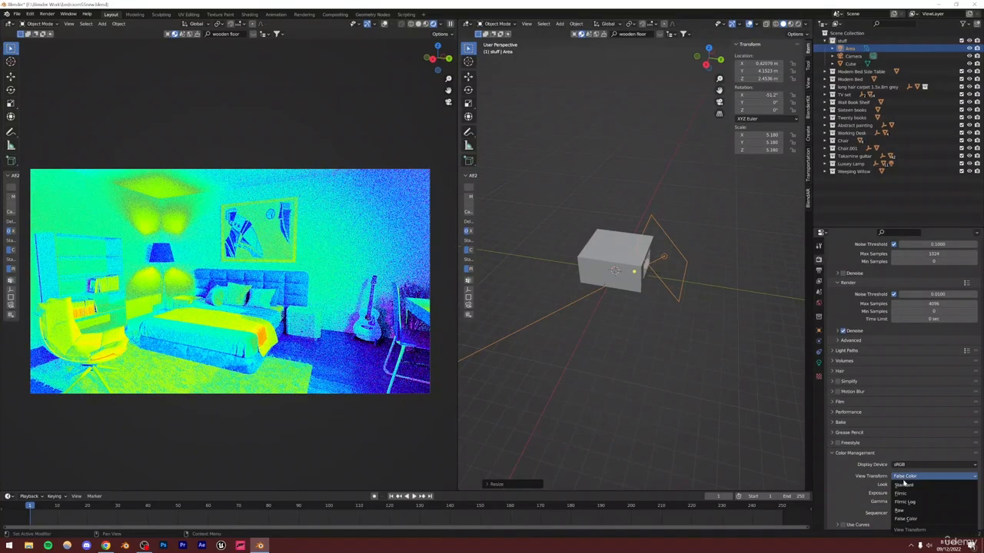
{"action": "left_click", "coordinate": [561, 407]}
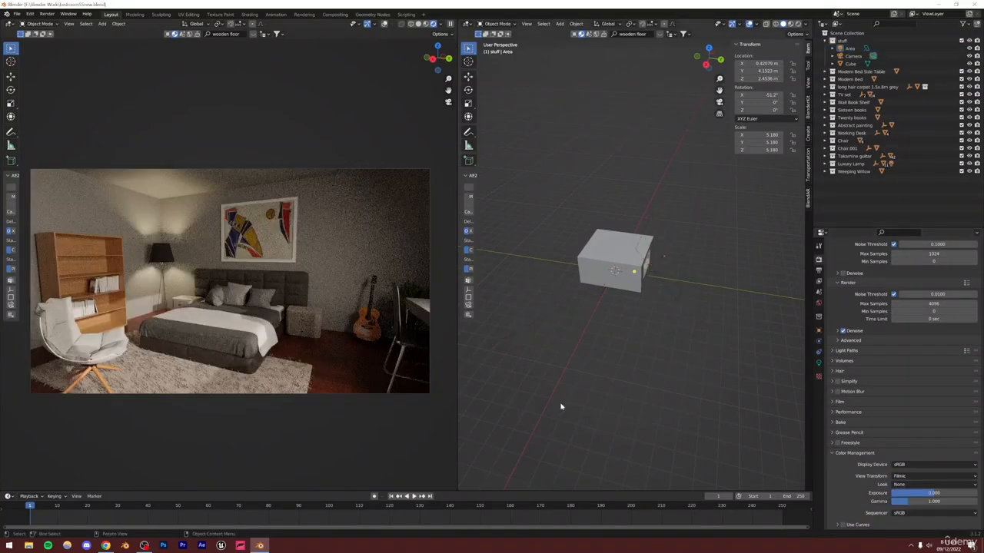
{"action": "key", "text": "ctrl+s"}
- Set the color management look to High Contrast
{"action": "left_click", "coordinate": [901, 485]}
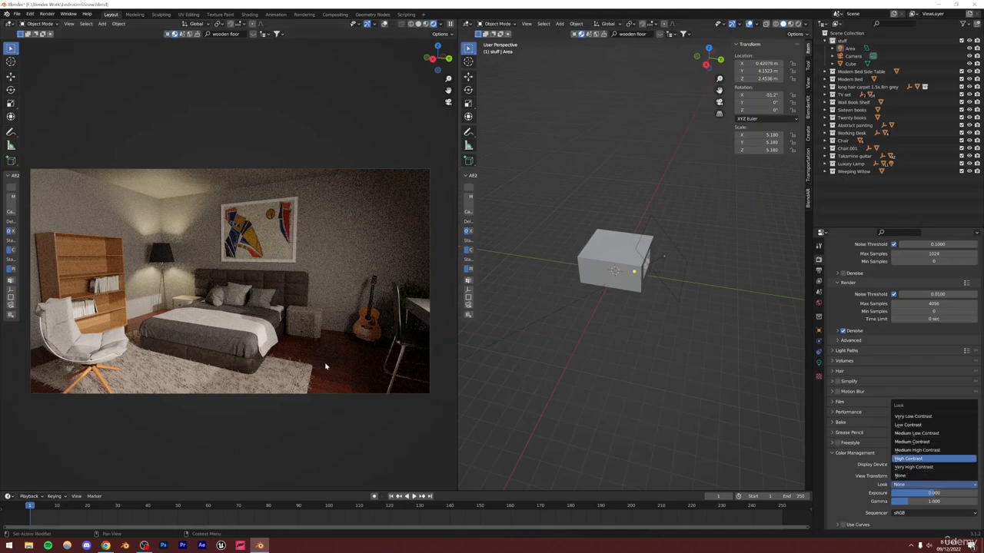
{"action": "key", "text": "Return"}
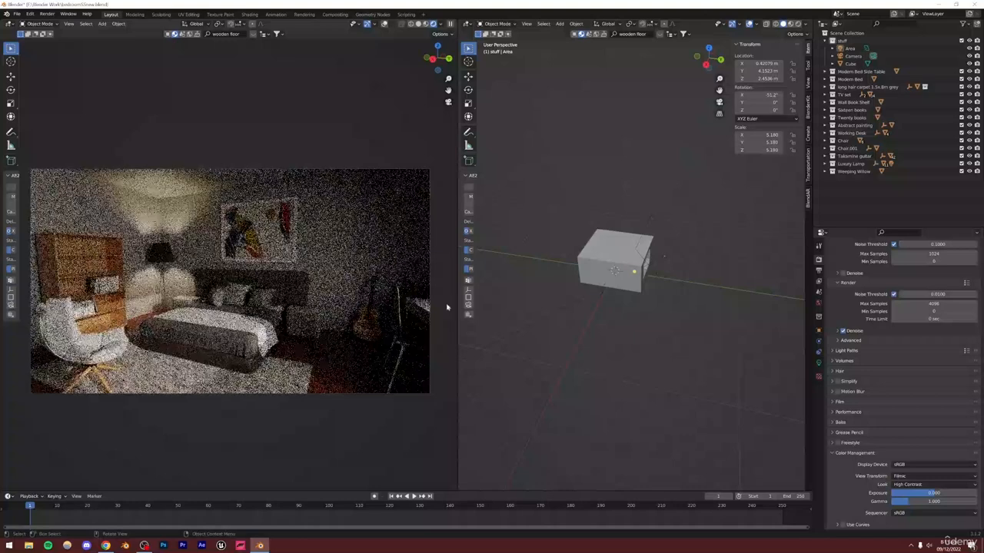
{"action": "right_click", "coordinate": [538, 324]}
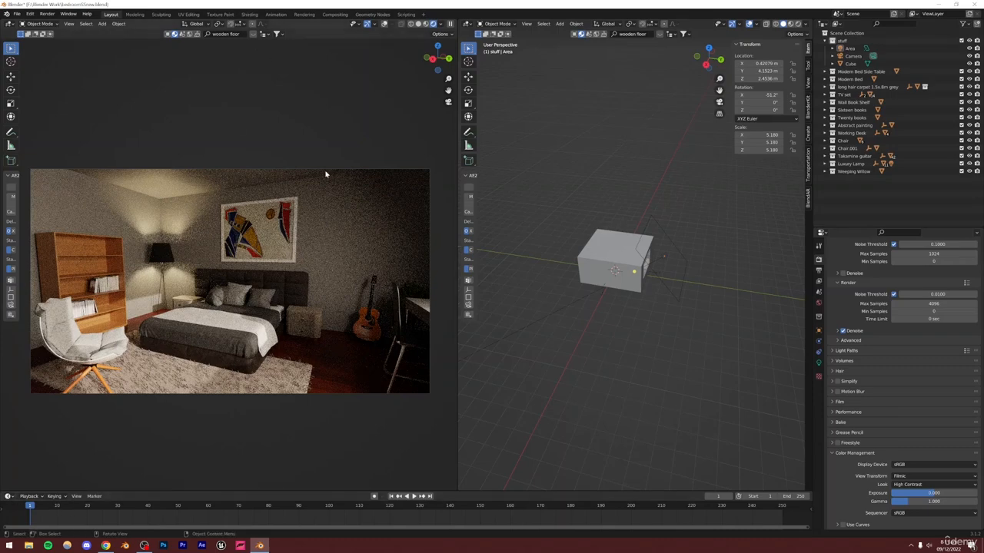
- Enlarge the timeline area and turn it into a Shader Editor showing the World nodes
{"action": "left_click_drag", "start_coordinate": [278, 490], "coordinate": [278, 453]}
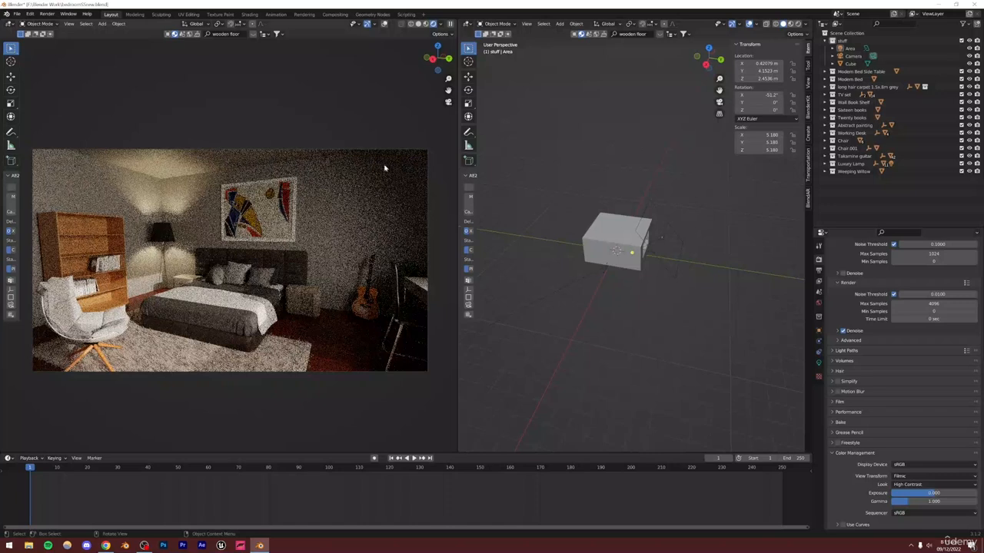
{"action": "left_click", "coordinate": [9, 459]}
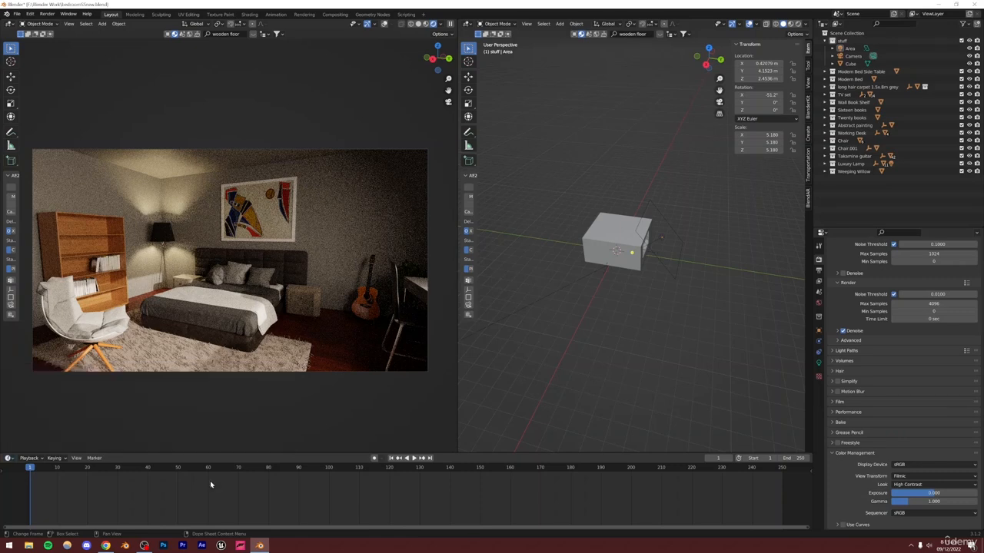
{"action": "left_click", "coordinate": [8, 459]}
{"action": "left_click", "coordinate": [31, 434]}
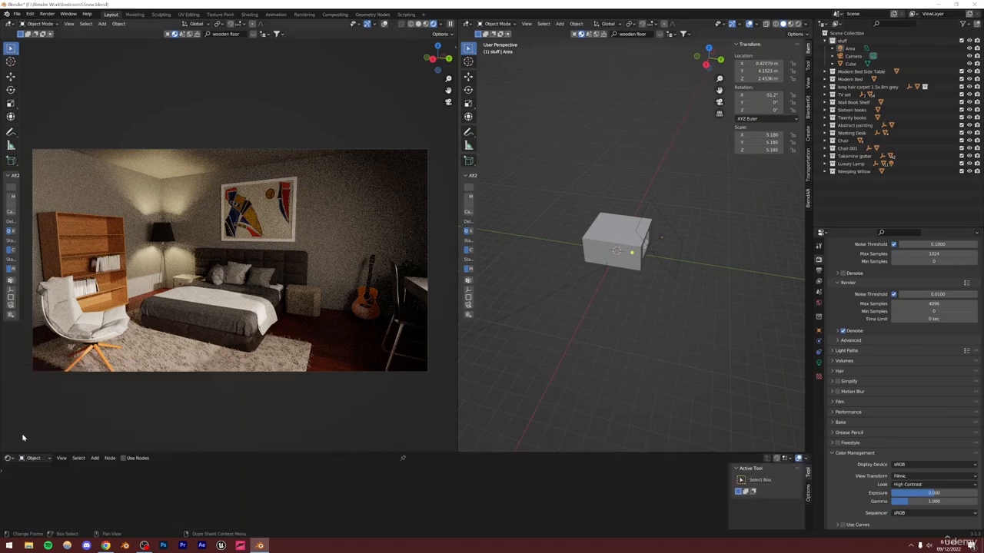
{"action": "left_click", "coordinate": [38, 460]}
{"action": "left_click", "coordinate": [34, 478]}
- Set the strength of the World's Background node to 2
{"action": "scroll", "coordinate": [307, 500], "scroll_direction": "up", "scroll_amount": 5}
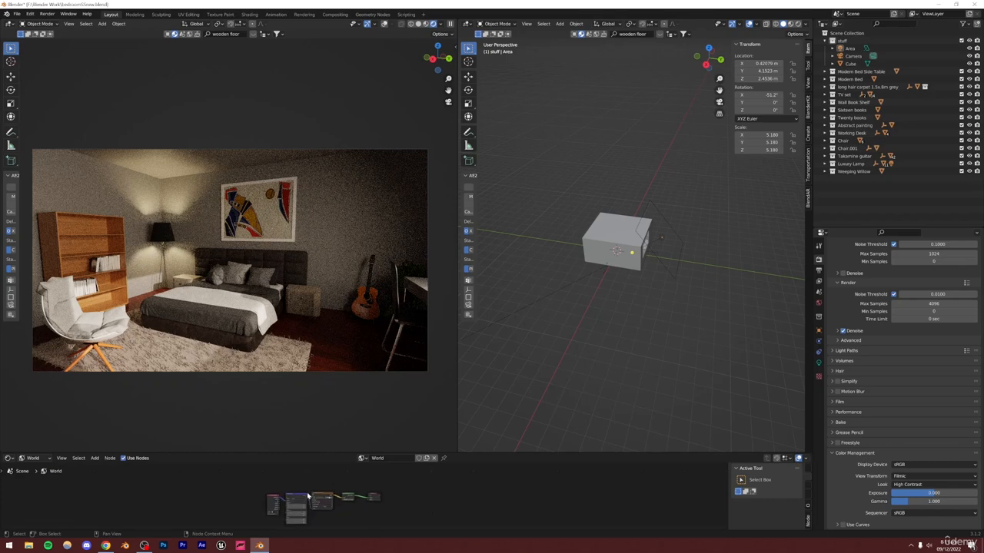
{"action": "scroll", "coordinate": [302, 505], "scroll_direction": "up", "scroll_amount": 6}
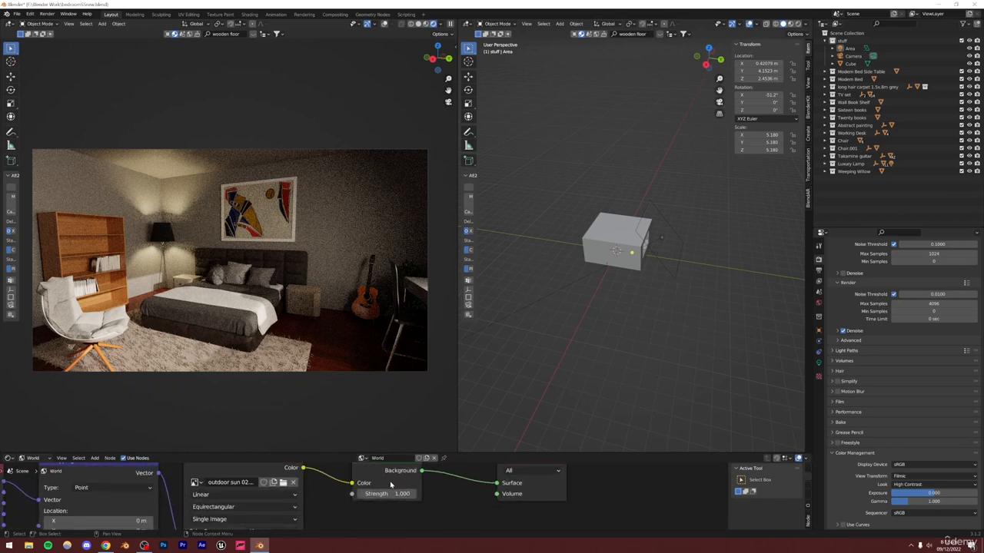
{"action": "left_click", "coordinate": [391, 484]}
{"action": "left_click", "coordinate": [388, 493]}
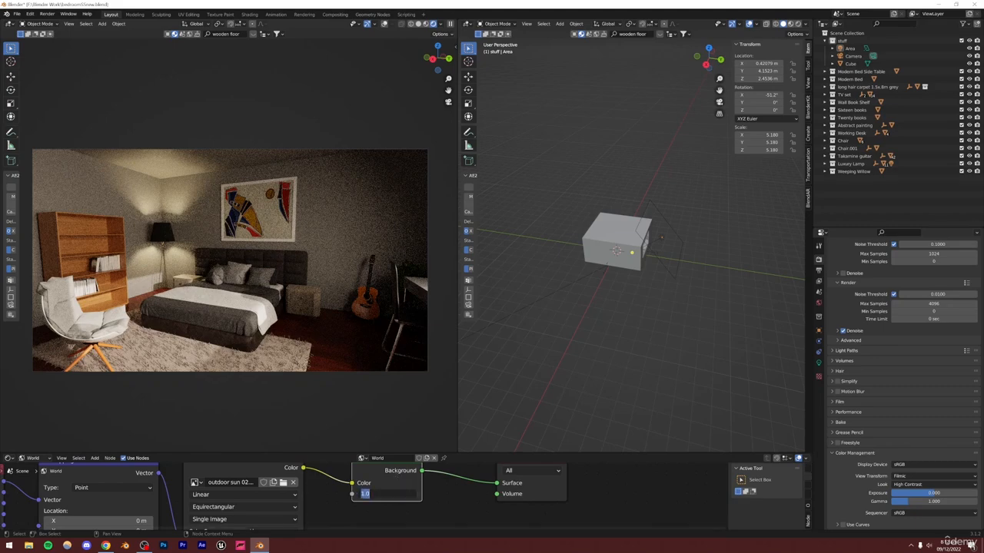
{"action": "type", "text": "3"}
{"action": "key", "text": "Return"}
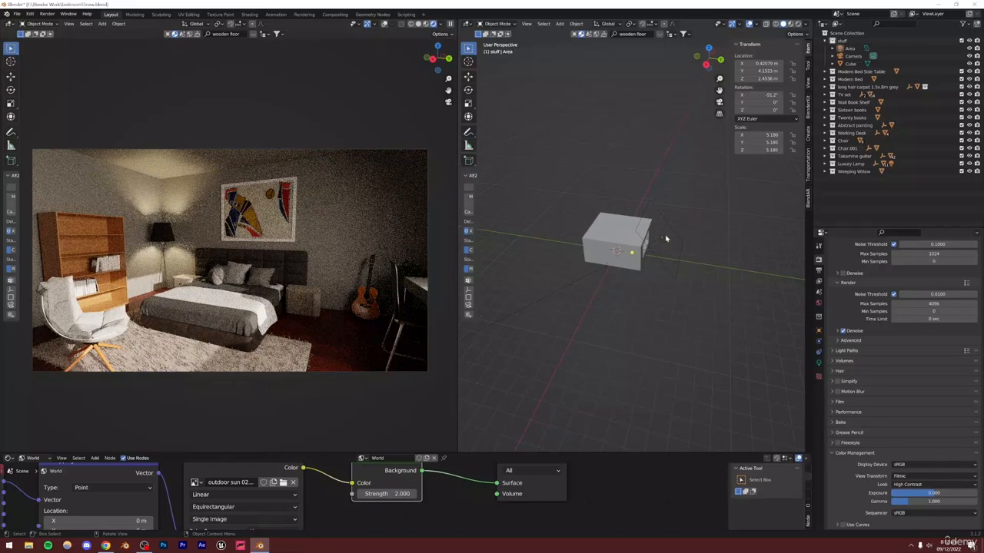
- Set the power of the Area light outside the room to 3000 W and save the file
{"action": "left_click", "coordinate": [666, 239]}
{"action": "left_click", "coordinate": [819, 363]}
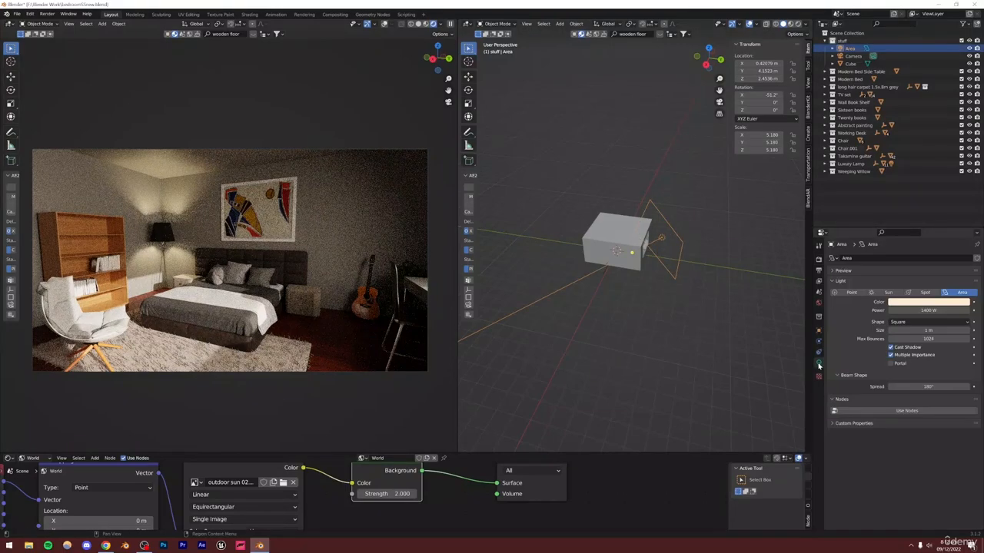
{"action": "left_click", "coordinate": [920, 310]}
{"action": "type", "text": "3000"}
{"action": "key", "text": "Return"}
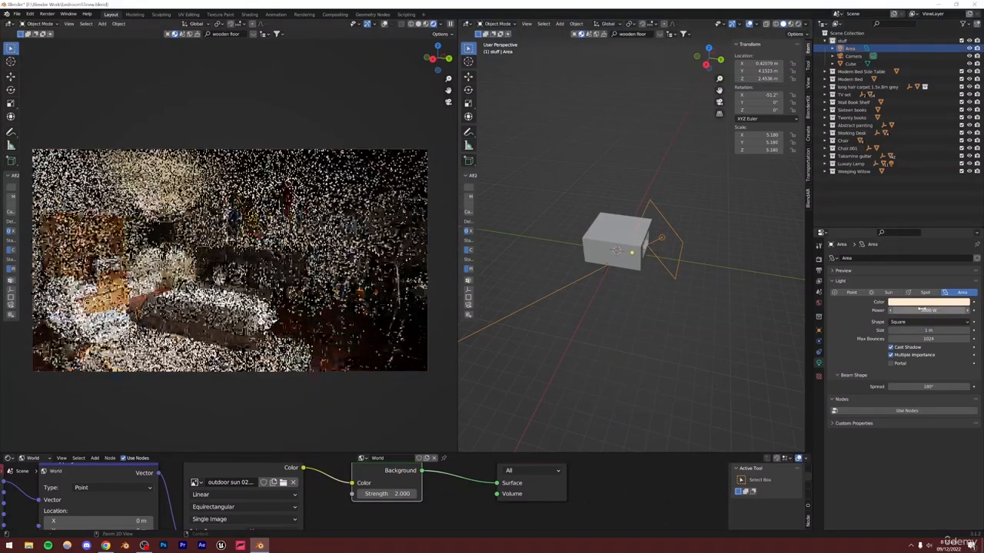
{"action": "key", "text": "ctrl+s"}
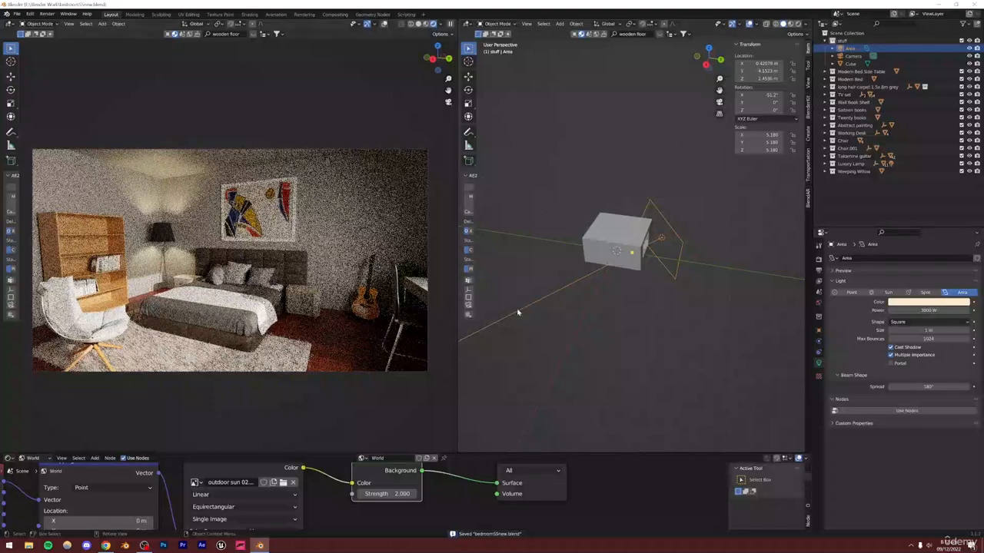
- From the top view, turn the Area light to about -13° around Z, reposition it just outside the window wall, and save the file
{"action": "middle_click_drag", "start_coordinate": [661, 274], "coordinate": [639, 276]}
{"action": "key", "text": "r"}
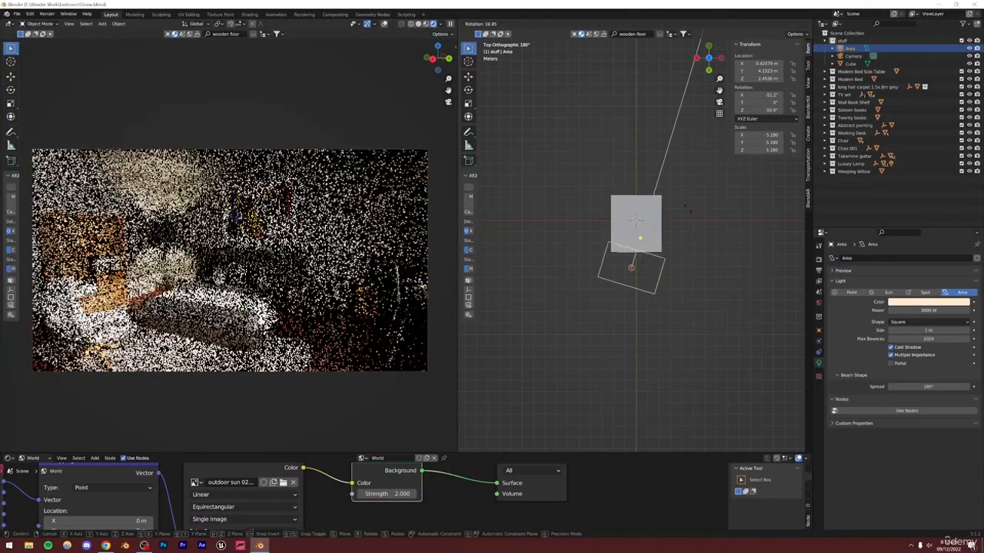
{"action": "left_click", "coordinate": [702, 235]}
{"action": "key", "text": "g"}
{"action": "left_click", "coordinate": [688, 237]}
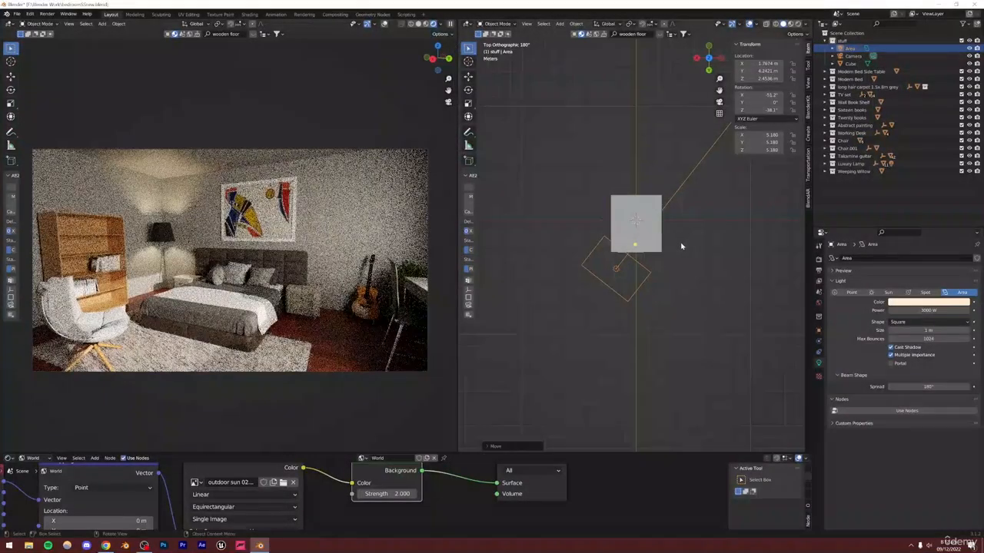
{"action": "key", "text": "r"}
{"action": "left_click", "coordinate": [662, 227]}
{"action": "key", "text": "g"}
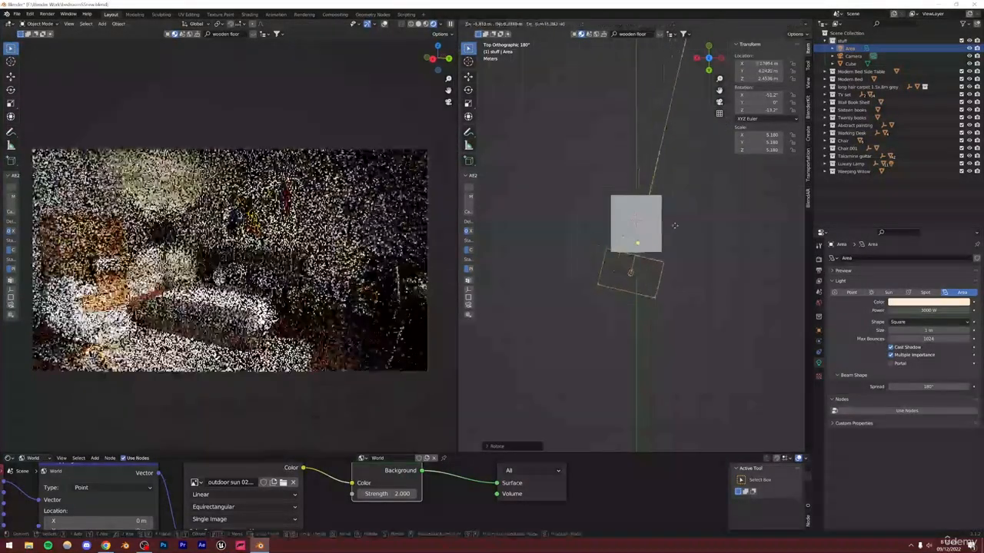
{"action": "left_click", "coordinate": [674, 233]}
{"action": "key", "text": "ctrl+s"}
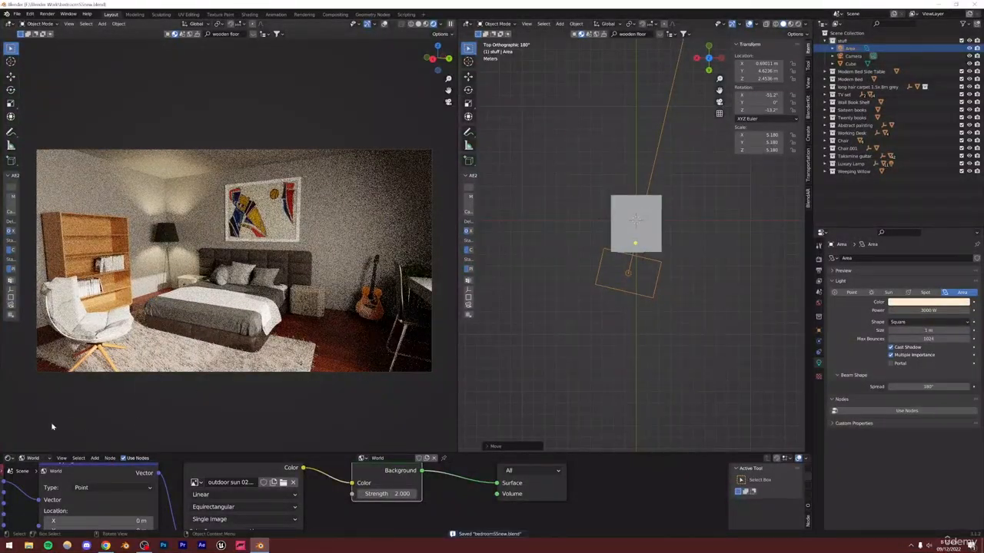
- Delete all objects of the long hair carpet collection from the room and save the file
{"action": "left_click", "coordinate": [712, 219]}
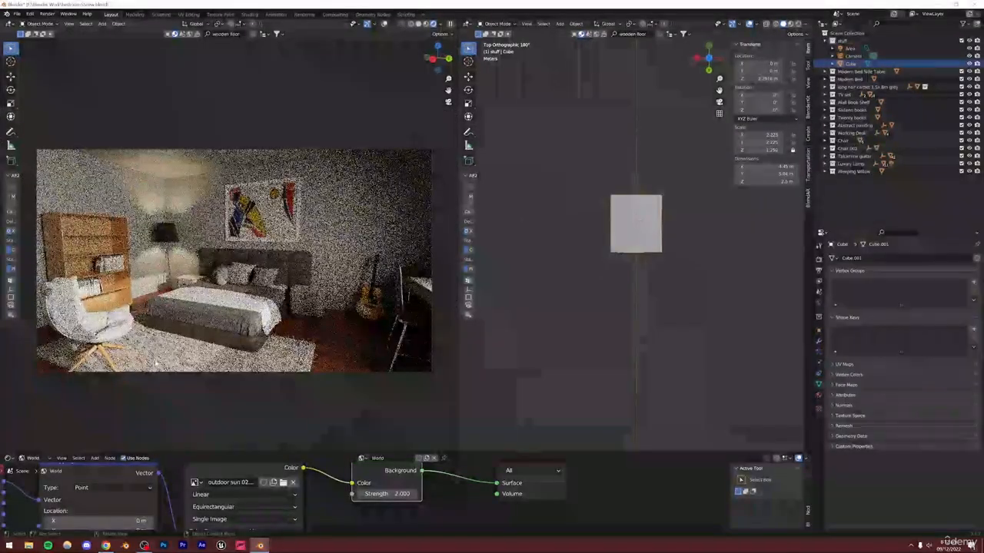
{"action": "scroll", "coordinate": [606, 264], "scroll_direction": "up", "scroll_amount": 6}
{"action": "middle_click_drag", "start_coordinate": [606, 263], "coordinate": [647, 185]}
{"action": "left_click", "coordinate": [620, 270]}
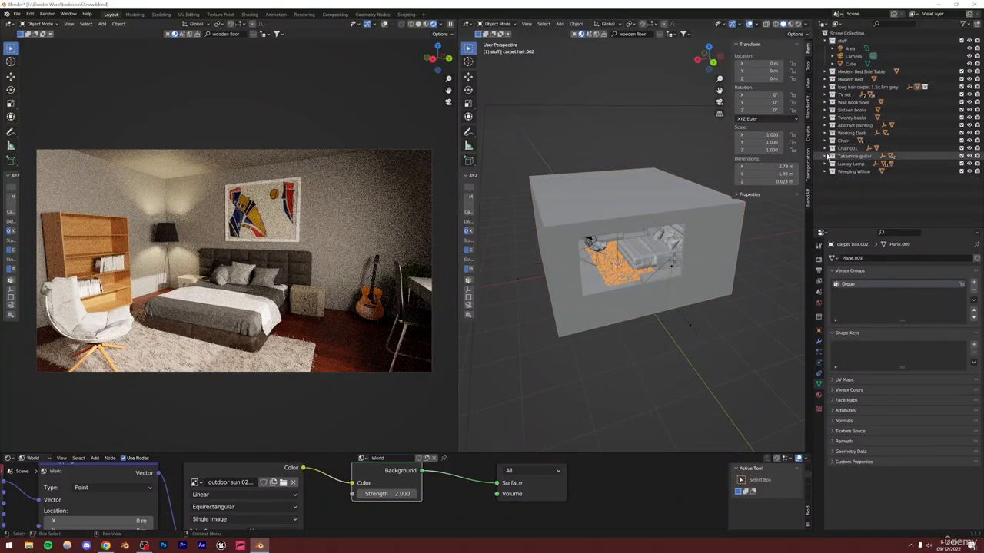
{"action": "left_click", "coordinate": [850, 86]}
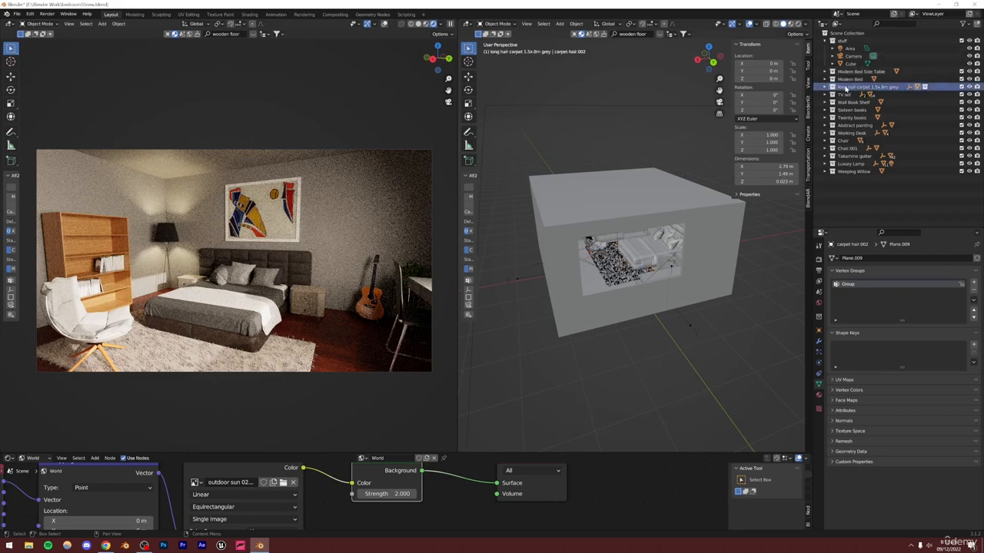
{"action": "right_click", "coordinate": [851, 90]}
{"action": "left_click", "coordinate": [853, 92]}
{"action": "key", "text": "Delete"}
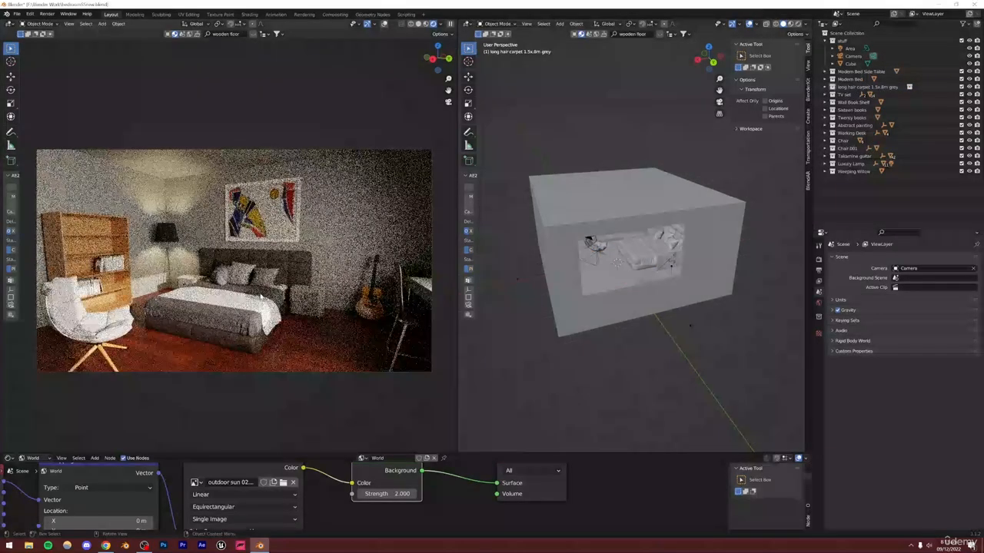
{"action": "key", "text": "ctrl+s"}
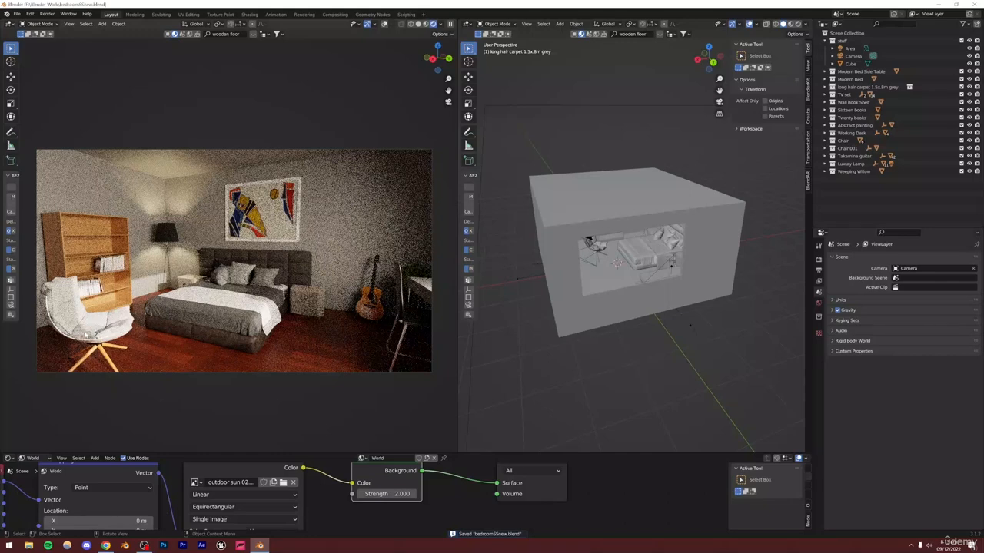
- Delete the leftover long hair carpet collection from the scene
{"action": "left_click", "coordinate": [86, 335]}
{"action": "right_click", "coordinate": [850, 87]}
{"action": "left_click", "coordinate": [851, 90]}
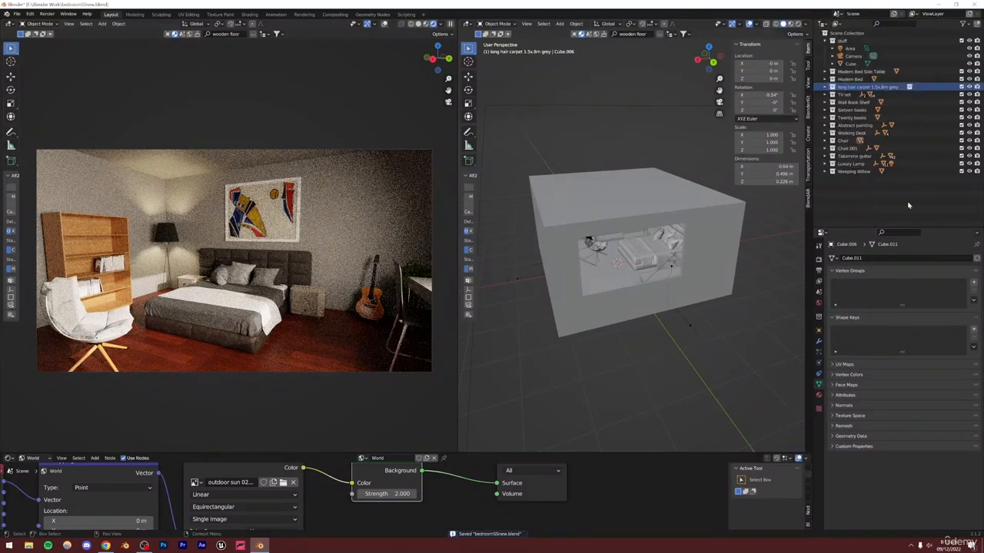
{"action": "left_click", "coordinate": [908, 205]}
{"action": "right_click", "coordinate": [845, 90]}
{"action": "left_click", "coordinate": [845, 91]}
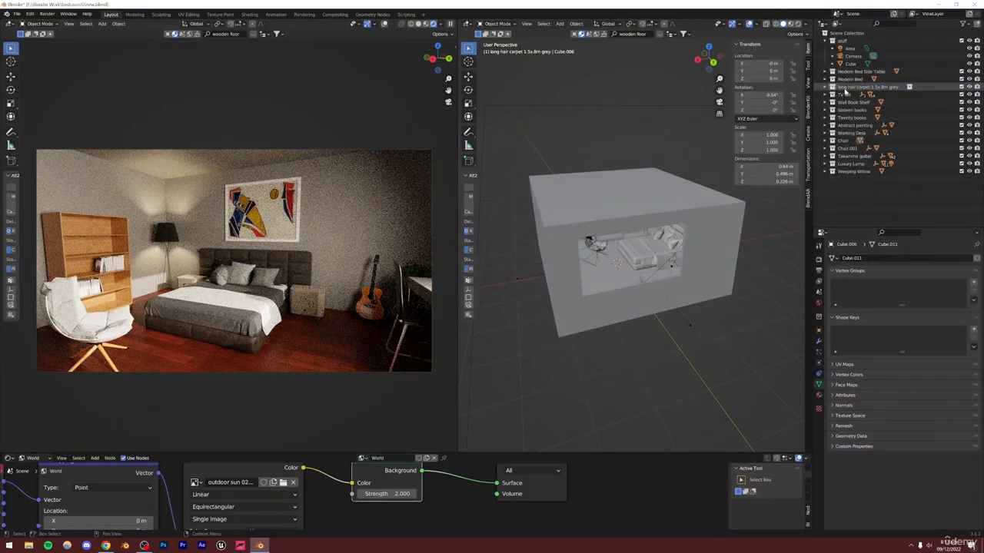
{"action": "left_click", "coordinate": [845, 88]}
{"action": "key", "text": "Delete"}
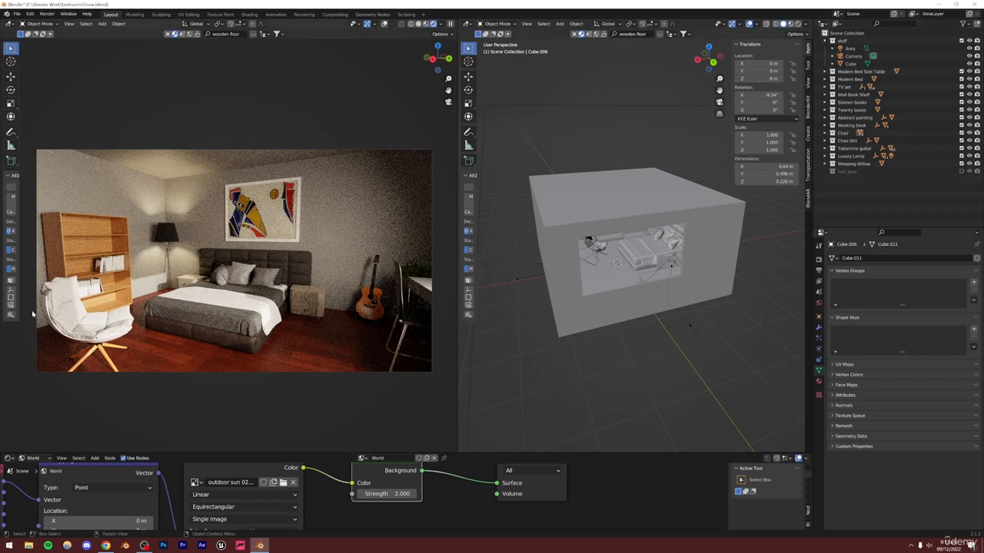
- Select all objects of the Chair collection, move them across the floor plane, and scale them up by about 1.09
{"action": "right_click", "coordinate": [843, 133]}
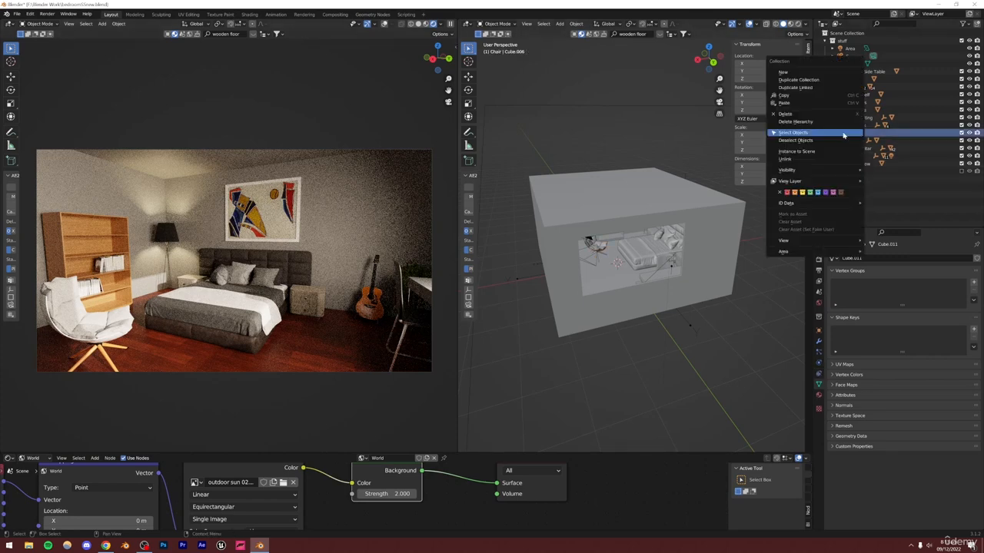
{"action": "left_click", "coordinate": [844, 134]}
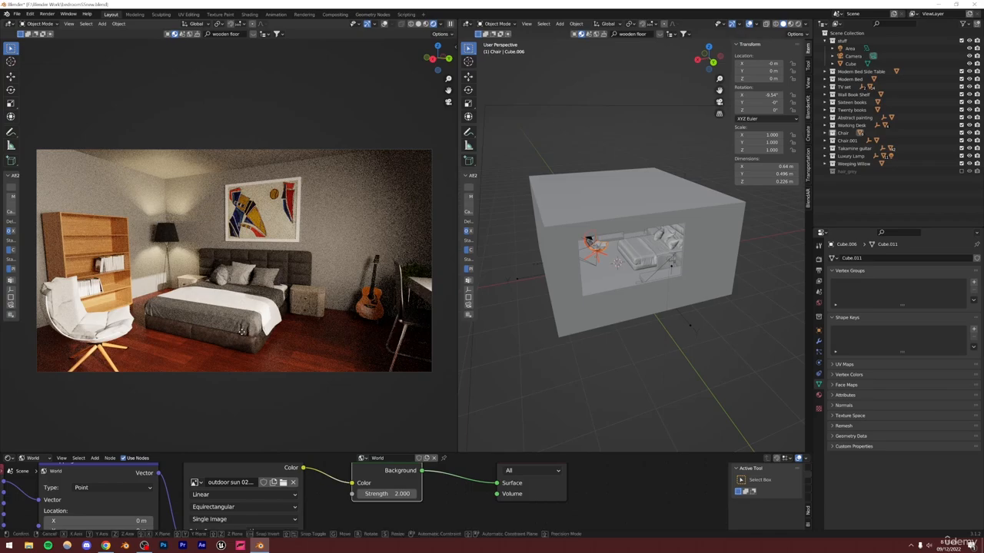
{"action": "key", "text": "g"}
{"action": "key", "text": "shift+z"}
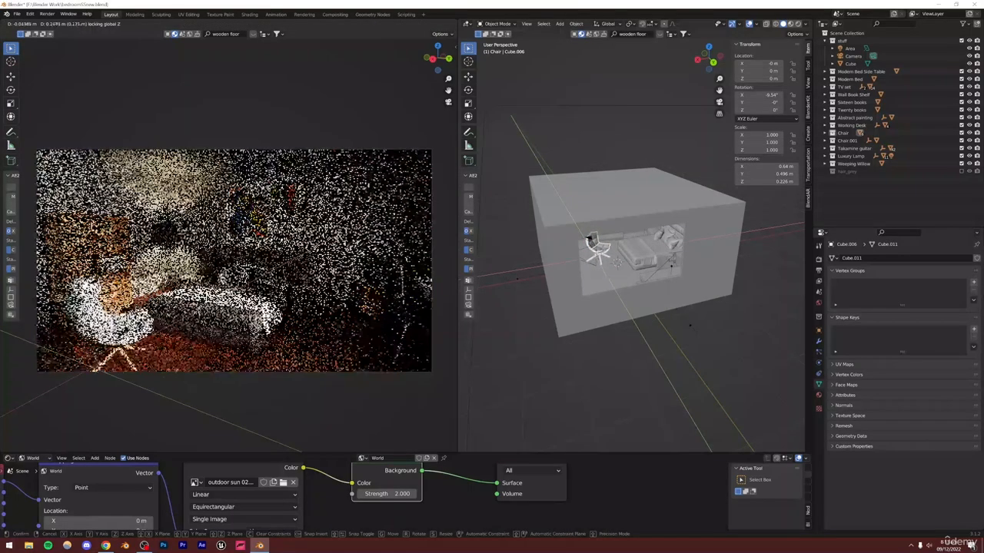
{"action": "left_click", "coordinate": [256, 336]}
{"action": "key", "text": "s"}
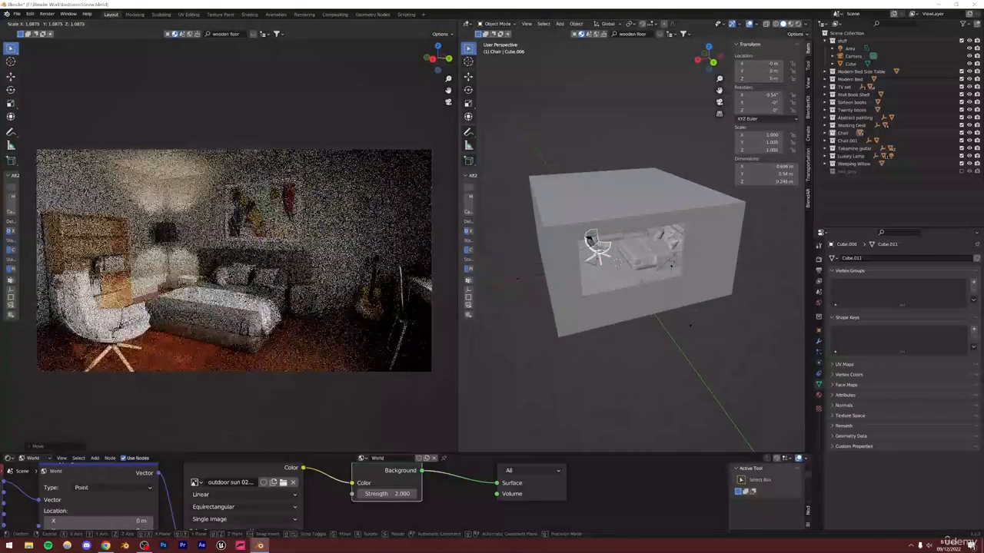
{"action": "left_click", "coordinate": [260, 318]}
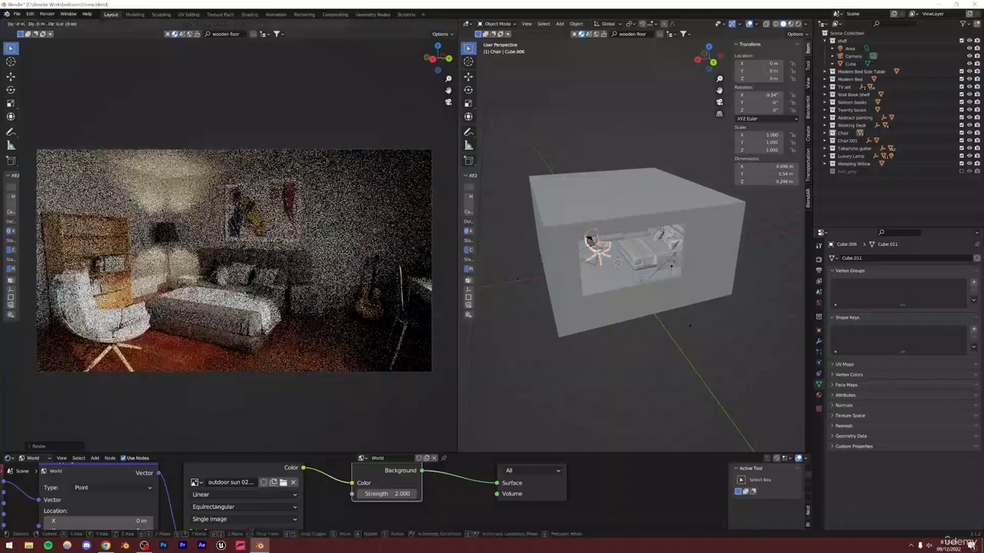
- Shift the chair across the floor again, rotate it about 8° around Z, and save the file
{"action": "key", "text": "g"}
{"action": "key", "text": "shift+z"}
{"action": "left_click", "coordinate": [265, 319]}
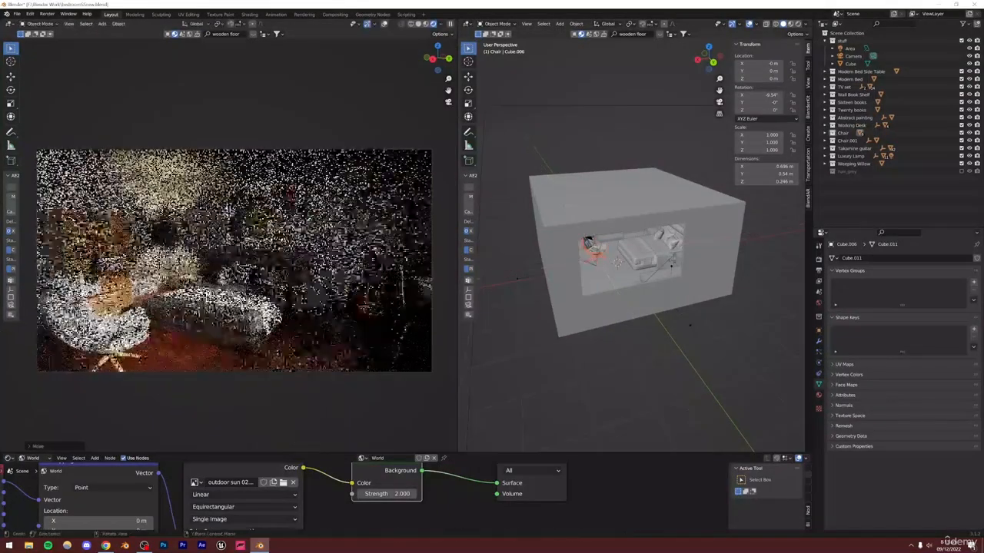
{"action": "key", "text": "r"}
{"action": "key", "text": "z"}
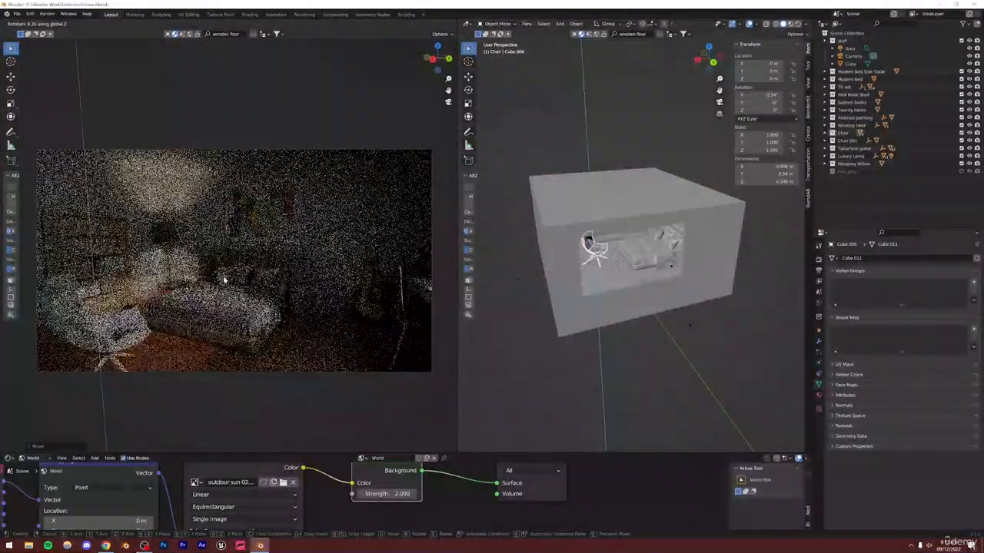
{"action": "left_click", "coordinate": [224, 280]}
{"action": "key", "text": "ctrl+s"}
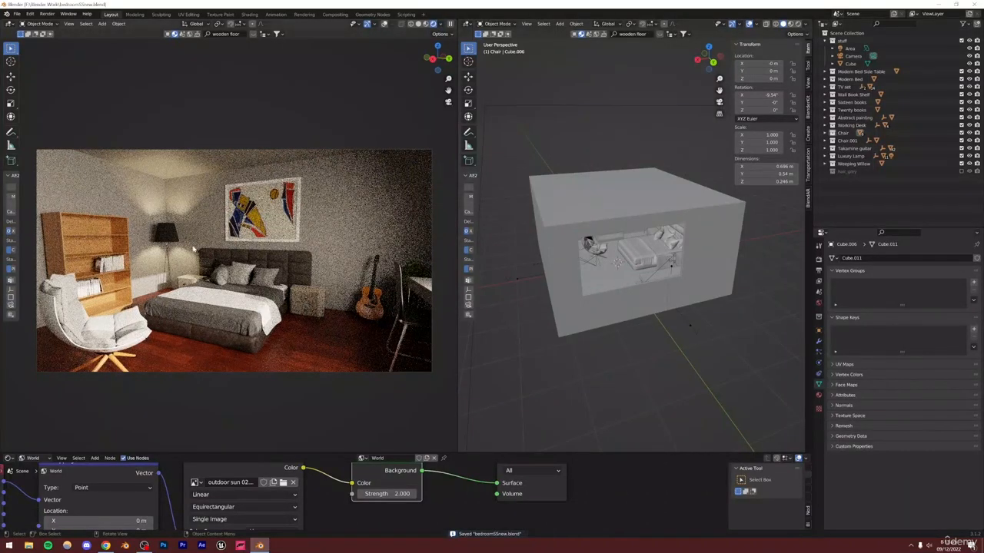
- Rotate the Sixteen books object on the wall bookshelf around Z so the book spines face the room
{"action": "left_click", "coordinate": [100, 256]}
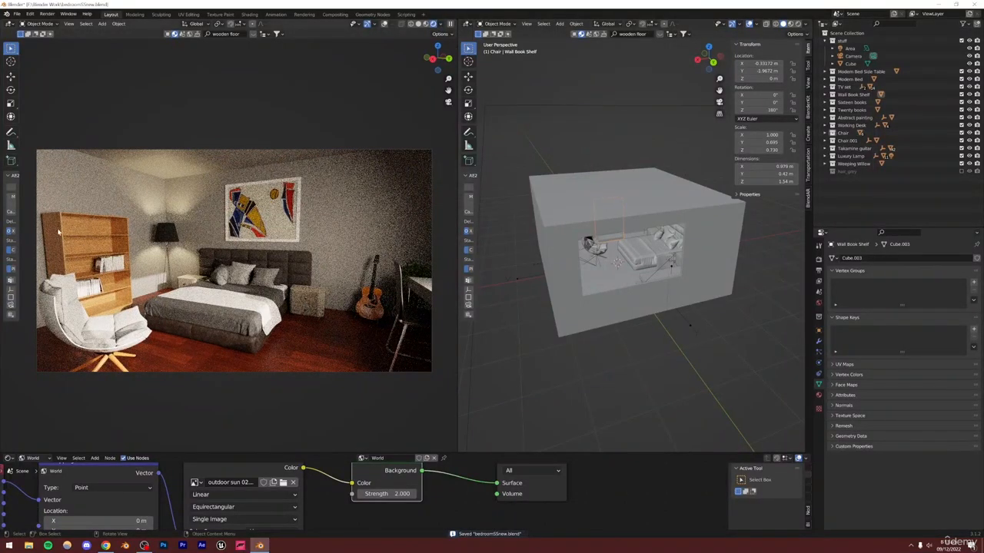
{"action": "middle_click_drag", "start_coordinate": [110, 270], "coordinate": [296, 264], "text": "shift"}
{"action": "scroll", "coordinate": [306, 275], "scroll_direction": "up", "scroll_amount": 10}
{"action": "middle_click_drag", "start_coordinate": [372, 315], "coordinate": [100, 223], "text": "shift"}
{"action": "scroll", "coordinate": [359, 251], "scroll_direction": "up", "scroll_amount": 5}
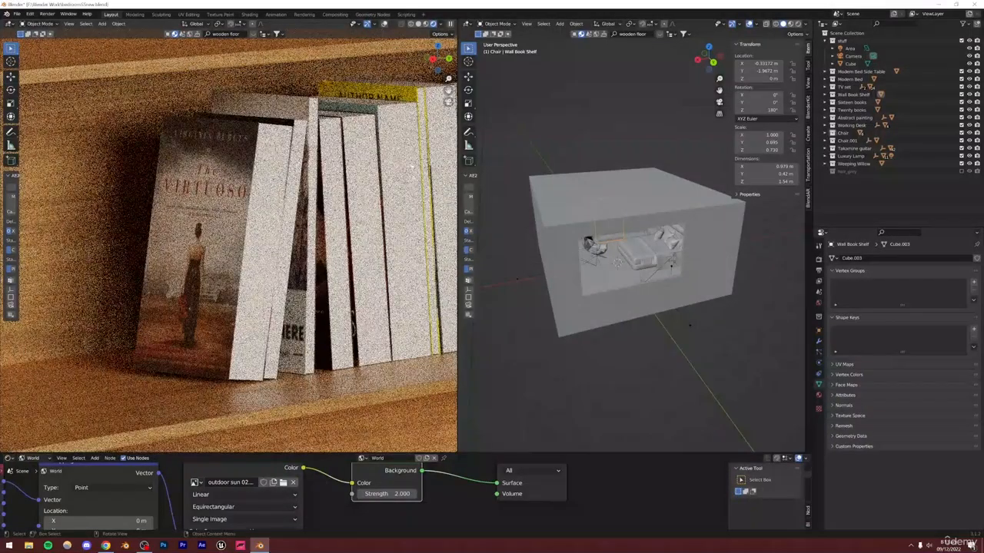
{"action": "left_click", "coordinate": [267, 182]}
{"action": "scroll", "coordinate": [271, 187], "scroll_direction": "down", "scroll_amount": 4}
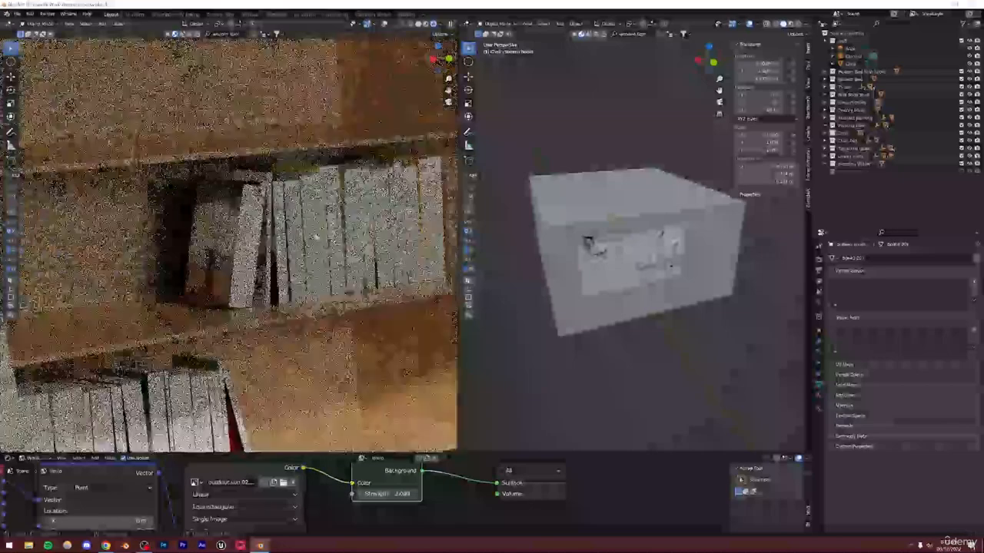
{"action": "scroll", "coordinate": [653, 231], "scroll_direction": "up", "scroll_amount": 2}
{"action": "key", "text": "r"}
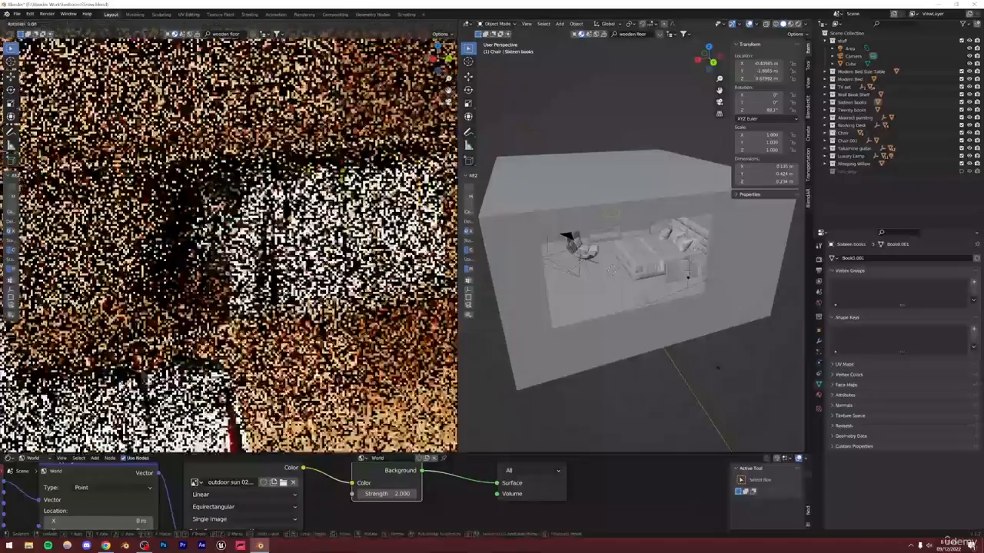
{"action": "key", "text": "z"}
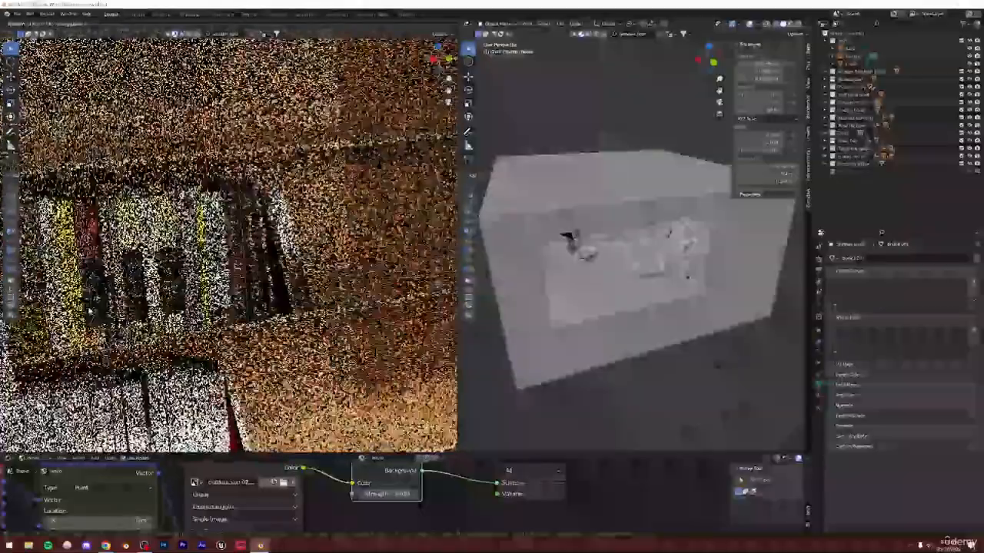
{"action": "left_click", "coordinate": [90, 311]}
- Switch the rendered viewport to solid shading and frame the rows of books on the bookshelf
{"action": "scroll", "coordinate": [200, 323], "scroll_direction": "down", "scroll_amount": 3}
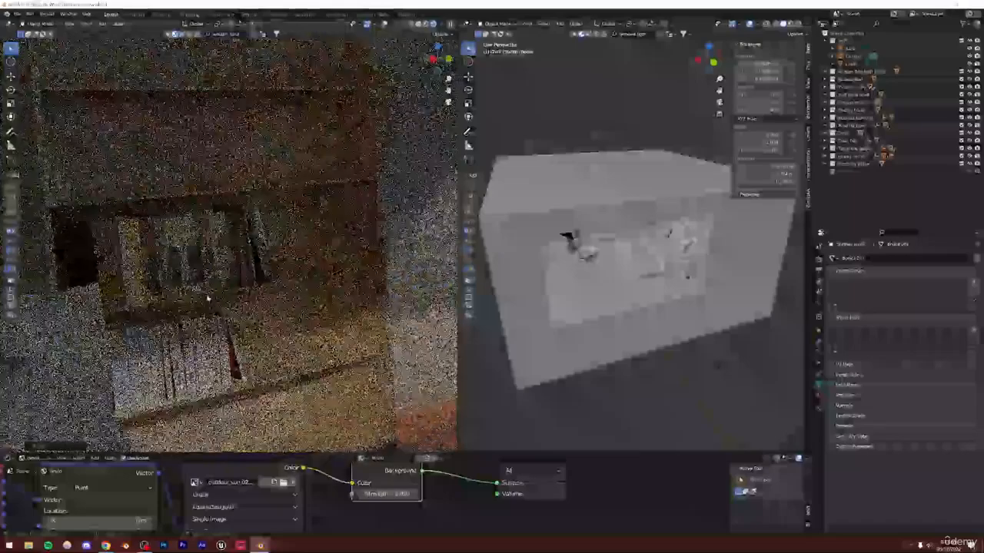
{"action": "middle_click_drag", "start_coordinate": [208, 298], "coordinate": [342, 295], "text": "shift"}
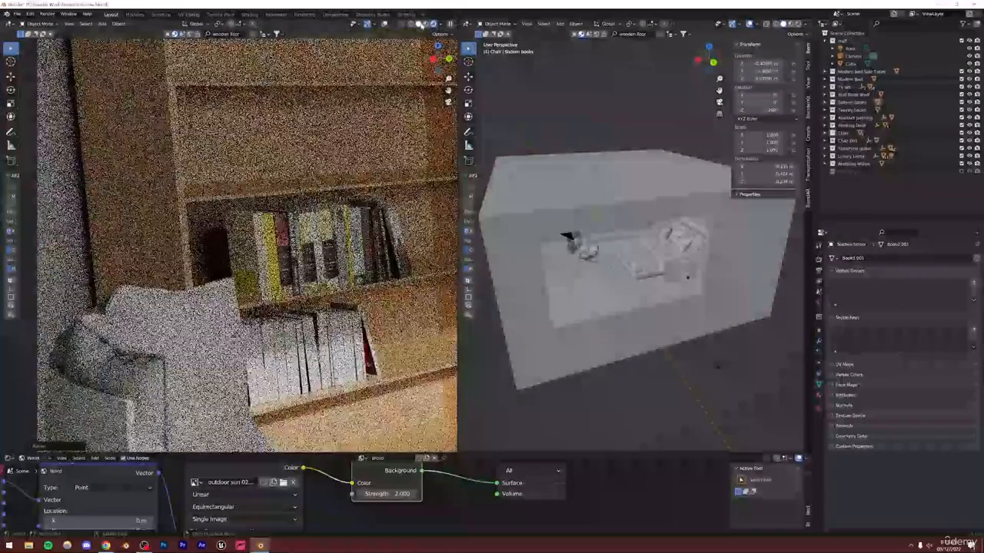
{"action": "left_click", "coordinate": [422, 24]}
{"action": "middle_click_drag", "start_coordinate": [282, 304], "coordinate": [223, 289], "text": "shift"}
{"action": "scroll", "coordinate": [225, 289], "scroll_direction": "down", "scroll_amount": 2}
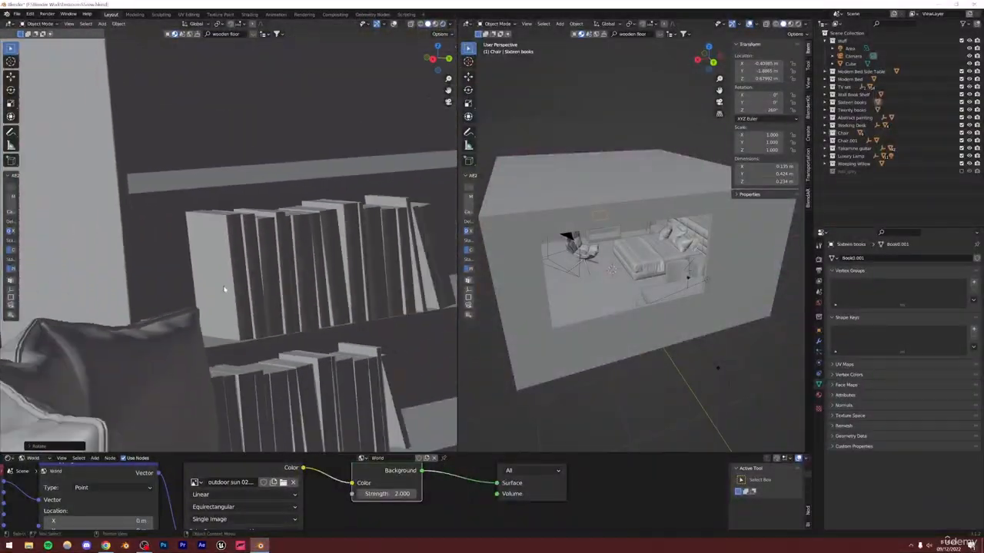
- Slide the Sixteen books object horizontally, keeping its height locked, toward one end of its shelf
{"action": "key", "text": "g"}
{"action": "key", "text": "shift+z"}
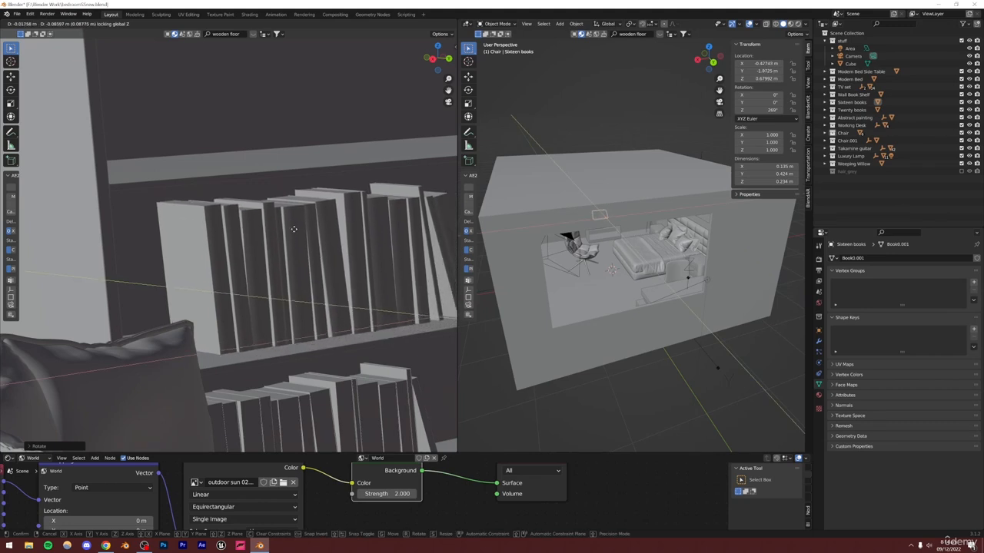
{"action": "left_click", "coordinate": [227, 252]}
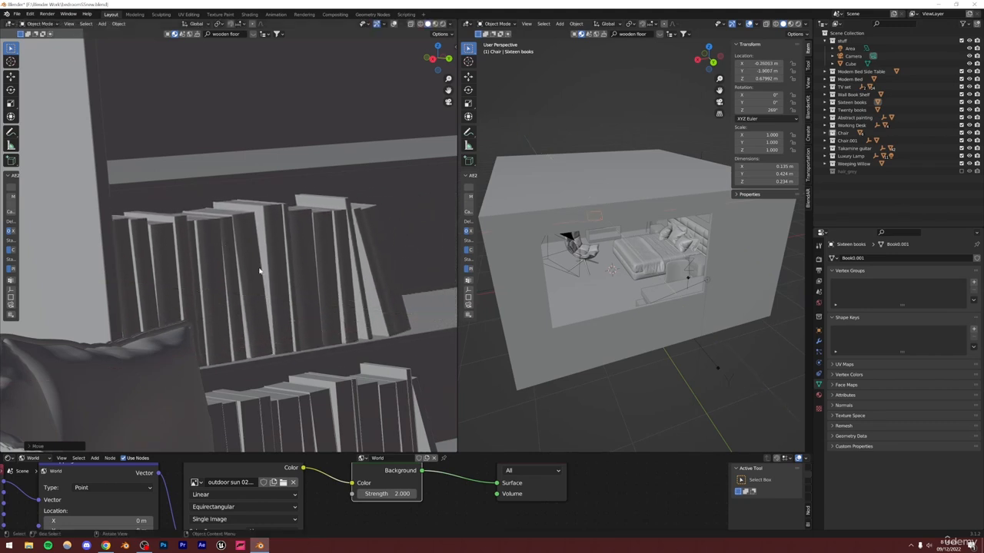
- Rotate the Twenty books object on the shelf below by 180° around the Z axis
{"action": "scroll", "coordinate": [292, 296], "scroll_direction": "down", "scroll_amount": 2}
{"action": "middle_click_drag", "start_coordinate": [298, 365], "coordinate": [270, 317], "text": "shift"}
{"action": "key", "text": "r"}
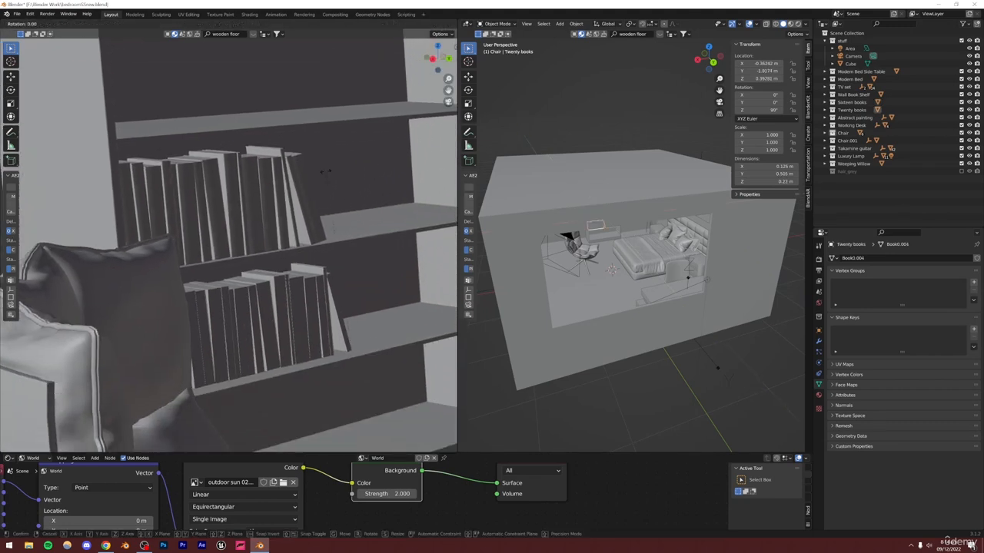
{"action": "key", "text": "z"}
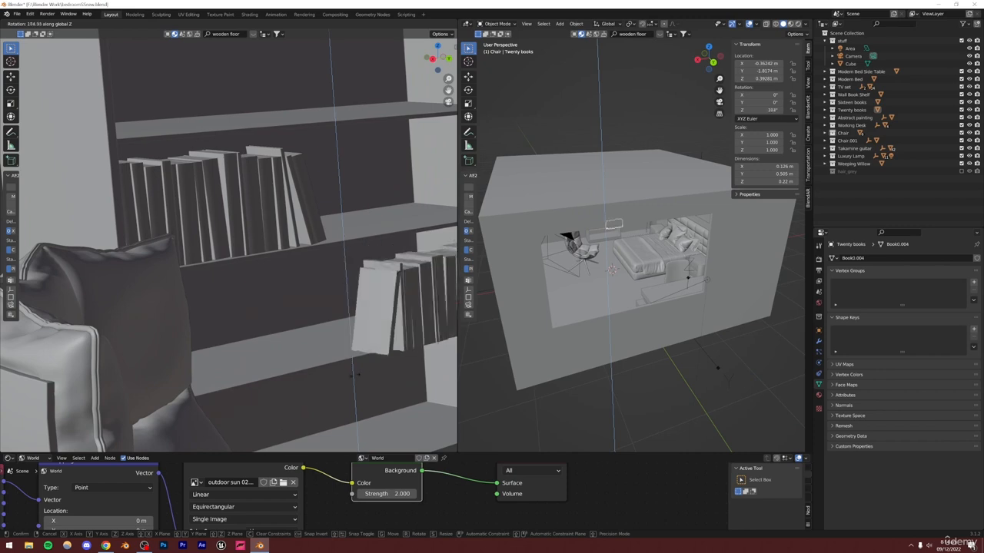
{"action": "type", "text": "180"}
{"action": "key", "text": "Return"}
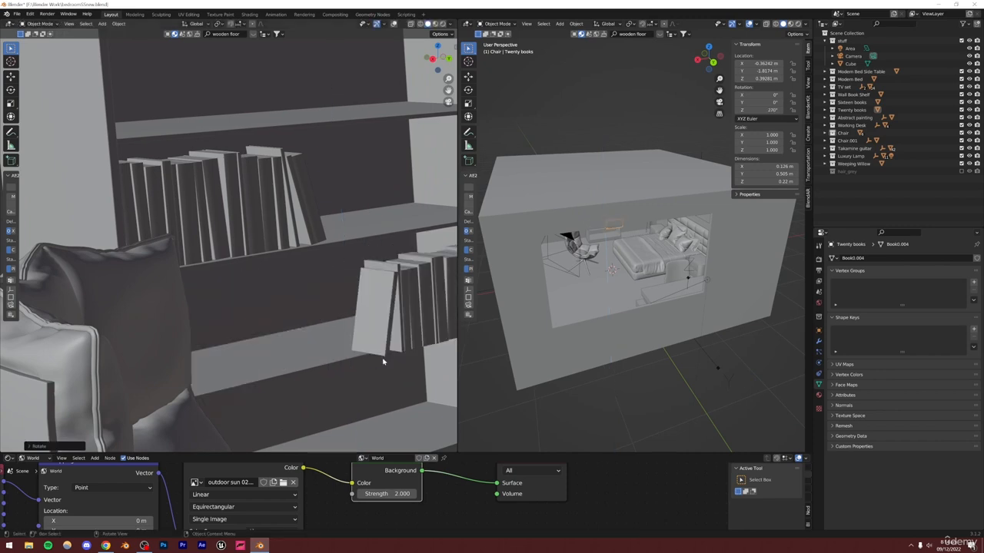
- Move the Twenty books object horizontally, with Z locked, back onto its shelf close to the far side panel
{"action": "middle_click_drag", "start_coordinate": [384, 358], "coordinate": [184, 316], "text": "shift"}
{"action": "scroll", "coordinate": [231, 323], "scroll_direction": "up", "scroll_amount": 5}
{"action": "middle_click_drag", "start_coordinate": [244, 325], "coordinate": [327, 315], "text": "shift"}
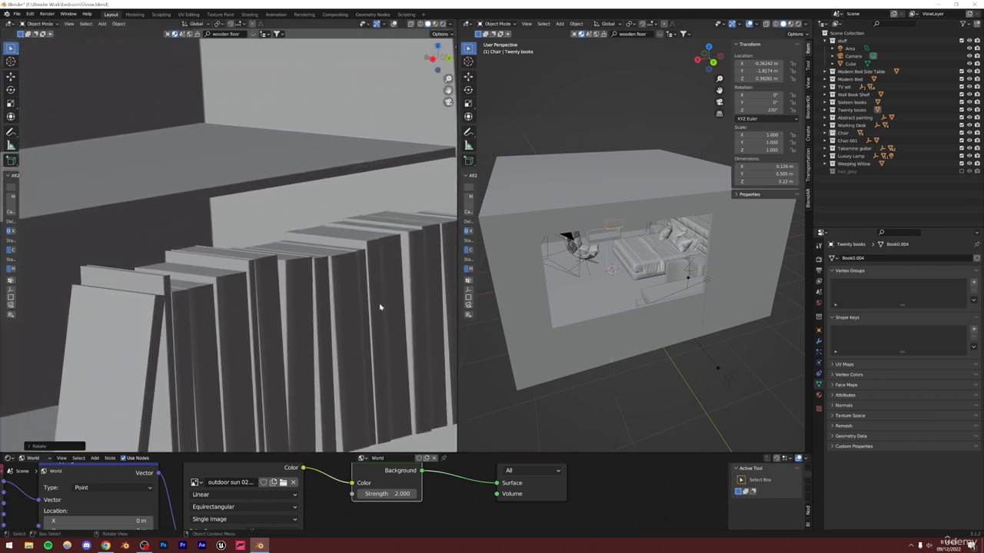
{"action": "scroll", "coordinate": [379, 307], "scroll_direction": "down", "scroll_amount": 2}
{"action": "key", "text": "g"}
{"action": "key", "text": "shift+z"}
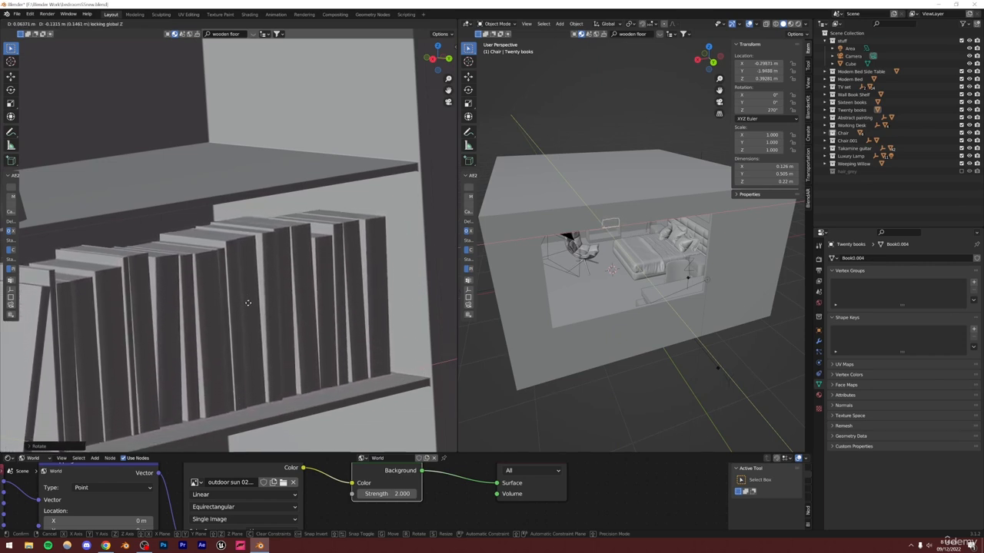
{"action": "left_click", "coordinate": [253, 301]}
{"action": "scroll", "coordinate": [257, 318], "scroll_direction": "down", "scroll_amount": 5}
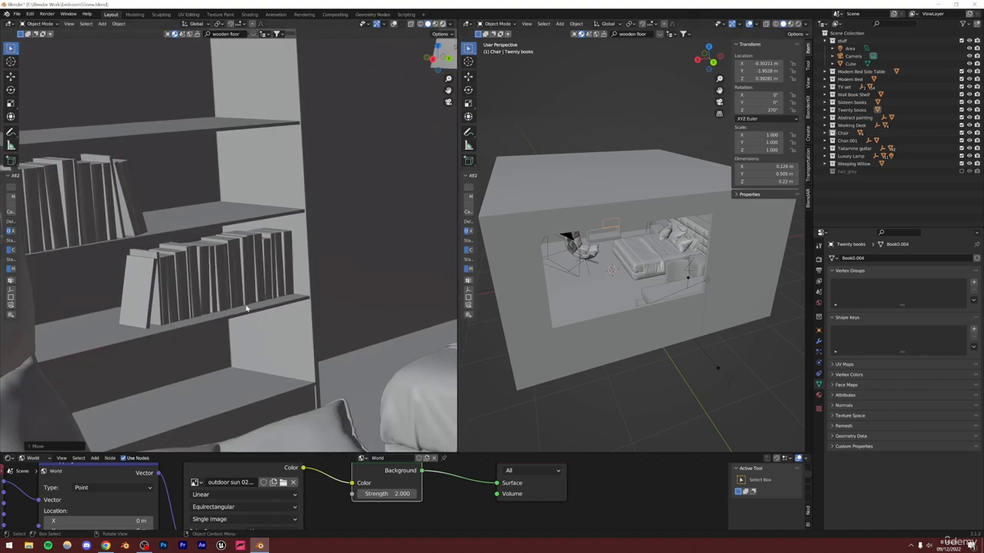
- Show the camera view in rendered shading, select the room cube, and save the file
{"action": "key", "text": "z"}
{"action": "key", "text": "8"}
{"action": "scroll", "coordinate": [244, 290], "scroll_direction": "down", "scroll_amount": 12}
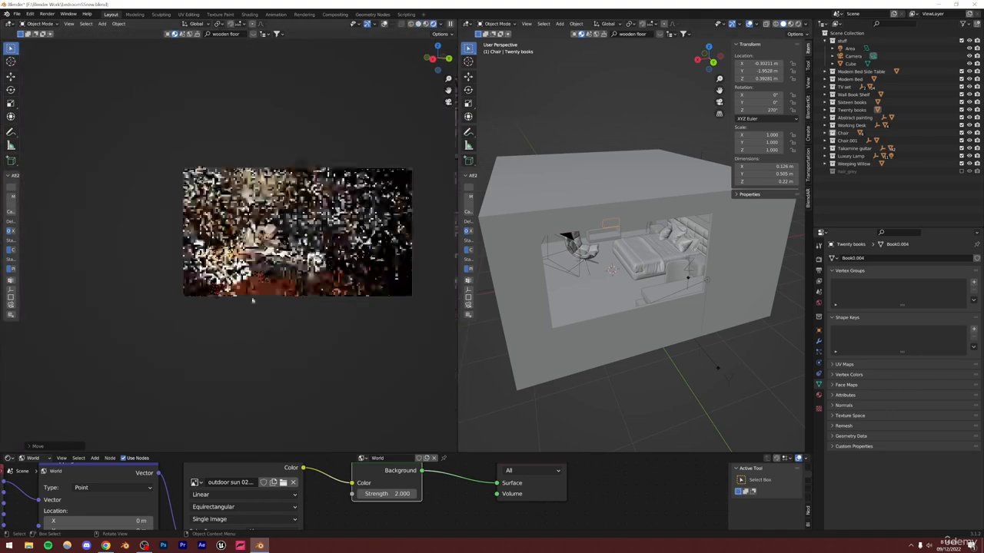
{"action": "left_click", "coordinate": [302, 366]}
{"action": "scroll", "coordinate": [311, 315], "scroll_direction": "up", "scroll_amount": 3}
{"action": "key", "text": "ctrl+s"}
{"action": "scroll", "coordinate": [314, 298], "scroll_direction": "up", "scroll_amount": 2}
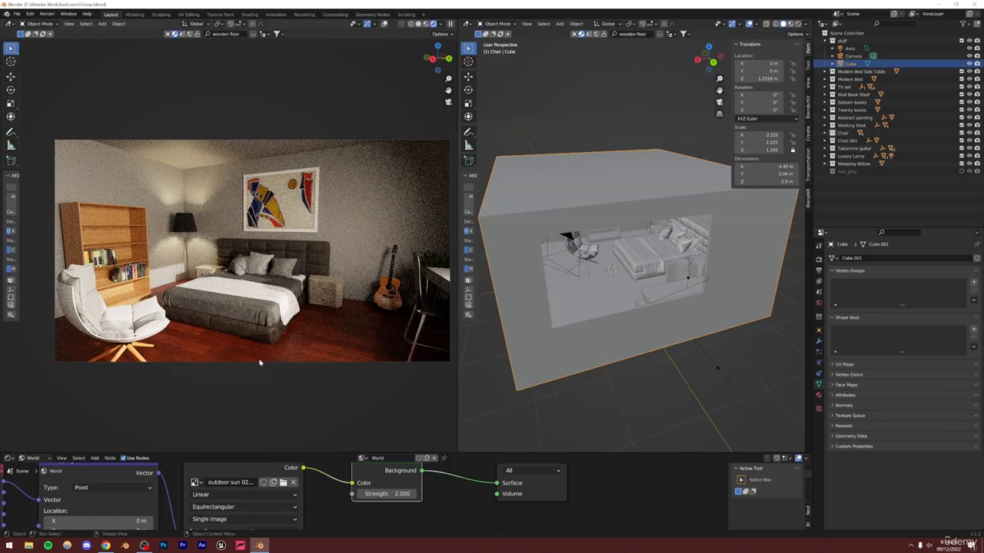
- Examine the rendered room interior around the window, desk and guitar, save the file, and return to the camera view
{"action": "mouse_move", "coordinate": [264, 294]}
{"action": "middle_mouse_down"}
{"action": "mouse_move", "coordinate": [182, 289]}
{"action": "mouse_move", "coordinate": [247, 288]}
{"action": "middle_mouse_up"}
{"action": "scroll", "coordinate": [184, 289], "scroll_direction": "up", "scroll_amount": 3}
{"action": "key", "text": "ctrl+s"}
{"action": "scroll", "coordinate": [247, 287], "scroll_direction": "up", "scroll_amount": 5}
{"action": "scroll", "coordinate": [250, 288], "scroll_direction": "down", "scroll_amount": 3}
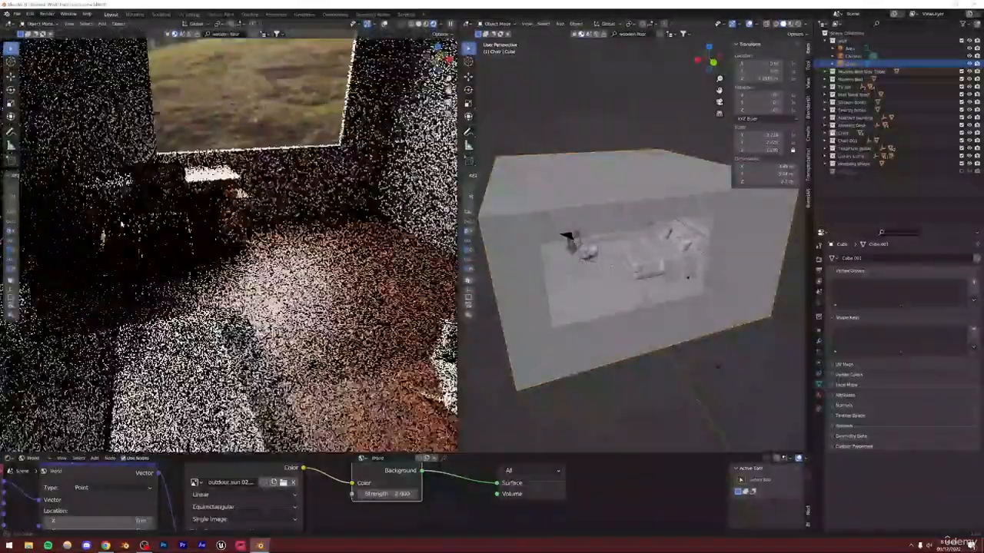
{"action": "middle_click_drag", "start_coordinate": [192, 253], "coordinate": [314, 333]}
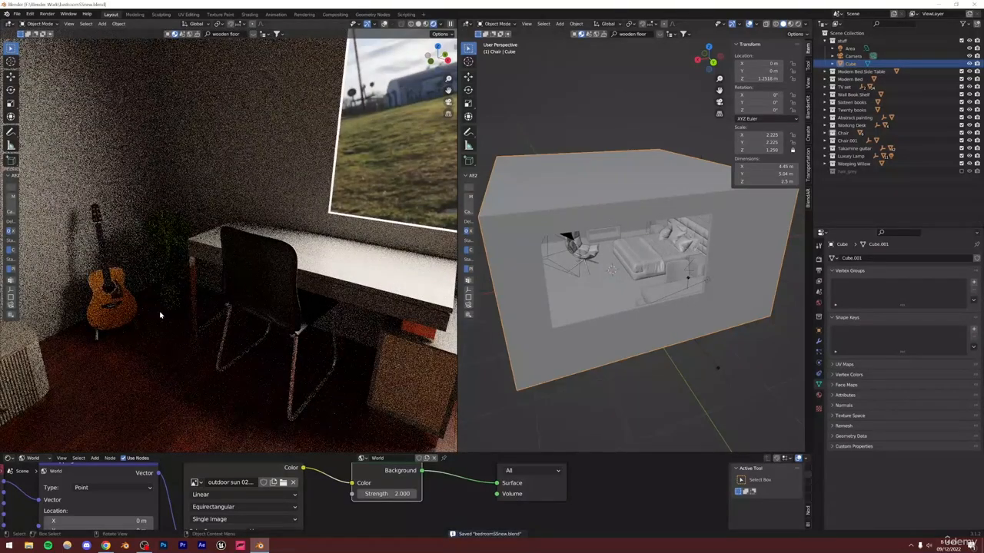
{"action": "left_click", "coordinate": [448, 102]}
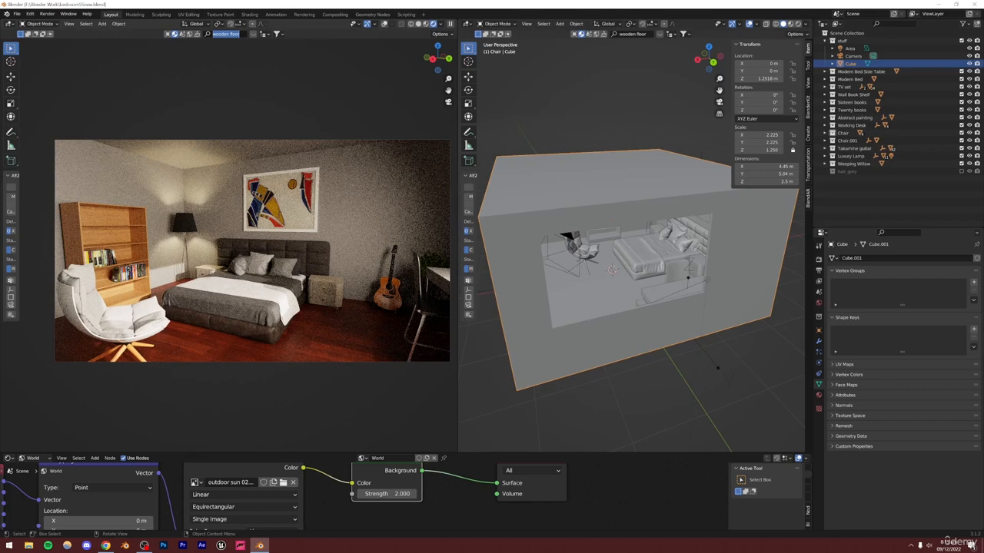
- Switch the camera view to solid shading with overlays and show the BlenderKit model results for "plants"
{"action": "left_click", "coordinate": [385, 24]}
{"action": "left_click", "coordinate": [418, 24]}
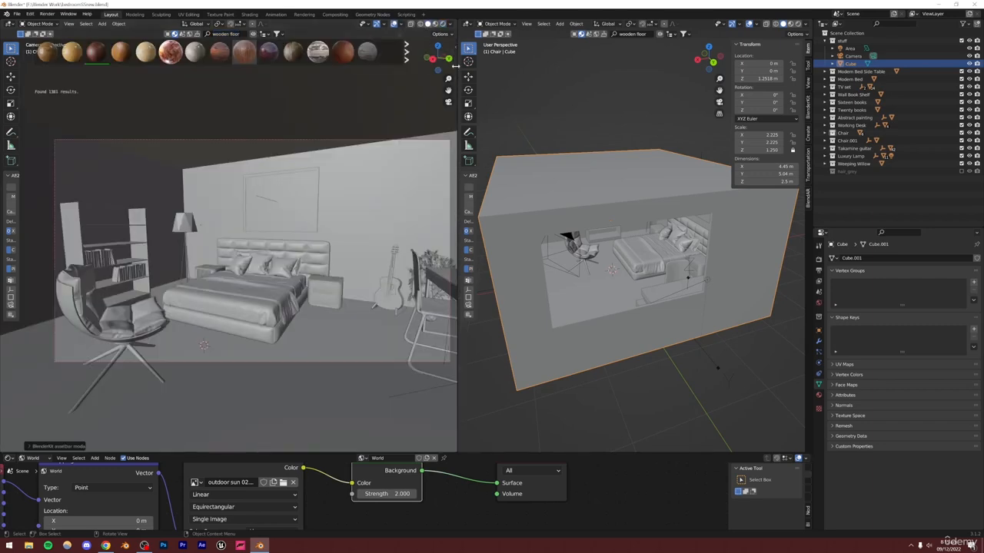
{"action": "left_click", "coordinate": [455, 52]}
{"action": "left_click", "coordinate": [419, 88]}
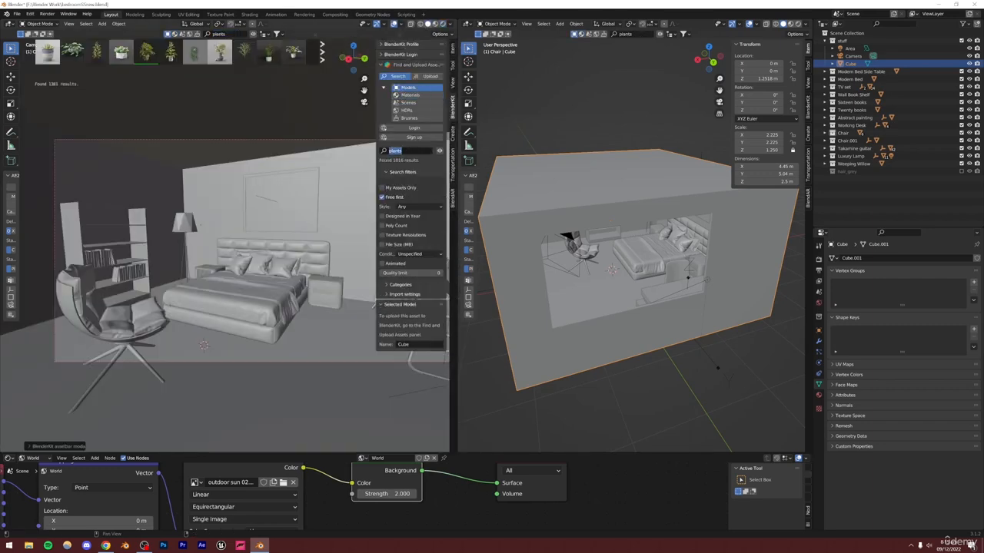
- Browse the BlenderKit plant models and add the Indoor potted plant to the bedroom floor
{"action": "mouse_move", "coordinate": [165, 62]}
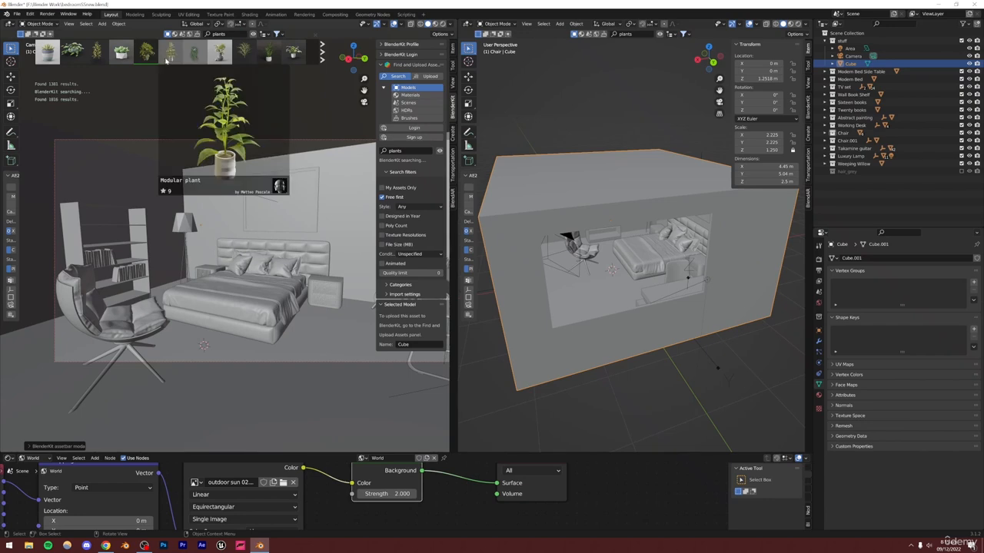
{"action": "mouse_move", "coordinate": [227, 56]}
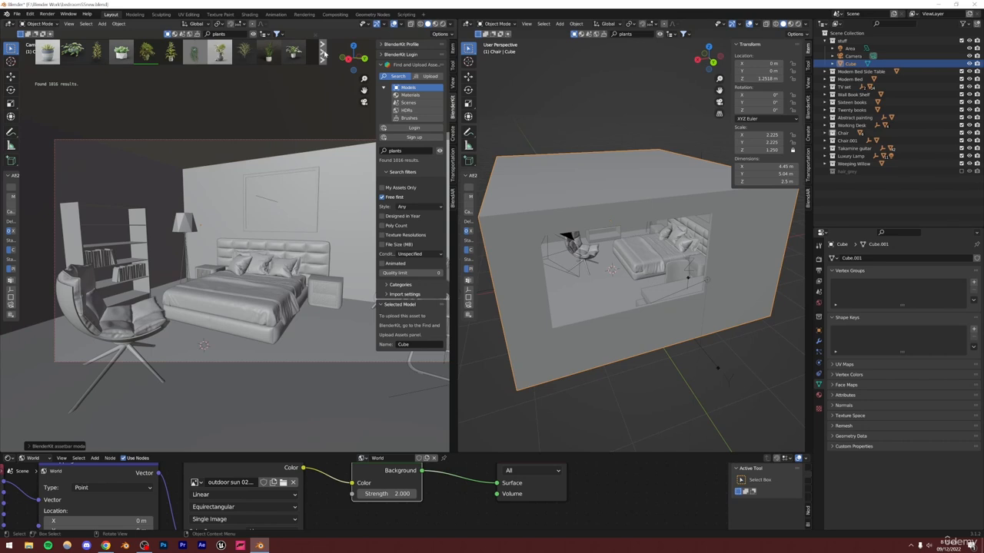
{"action": "left_click", "coordinate": [323, 54]}
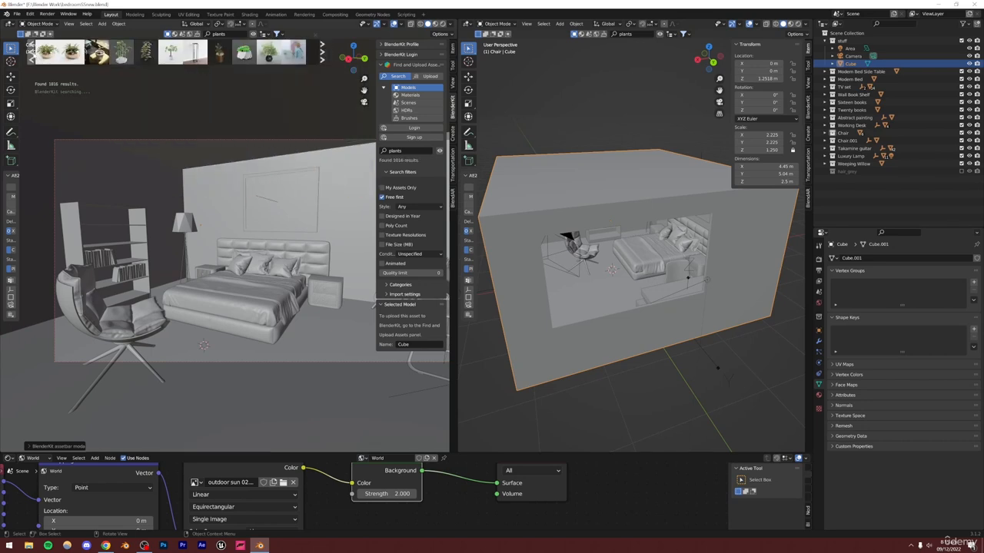
{"action": "left_click", "coordinate": [32, 56]}
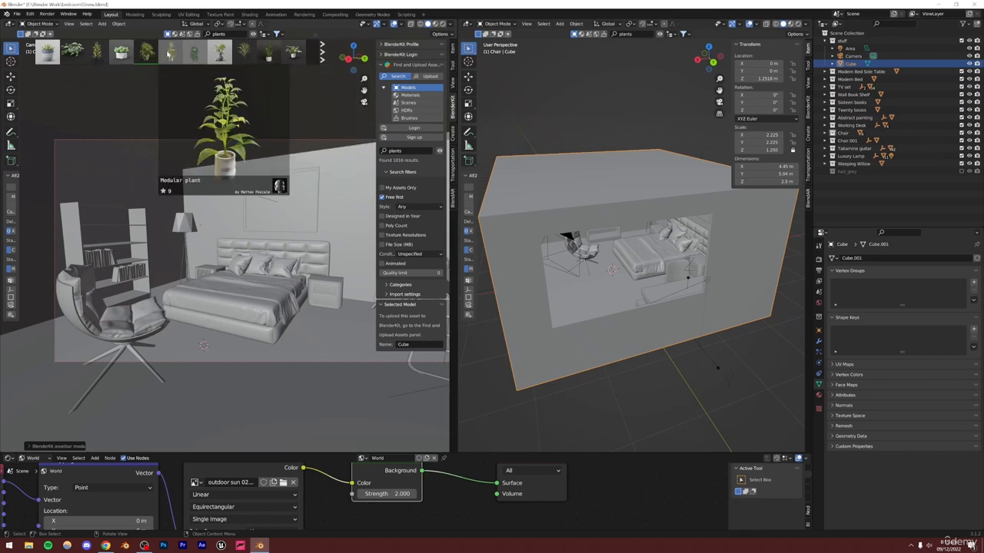
{"action": "left_click", "coordinate": [223, 51]}
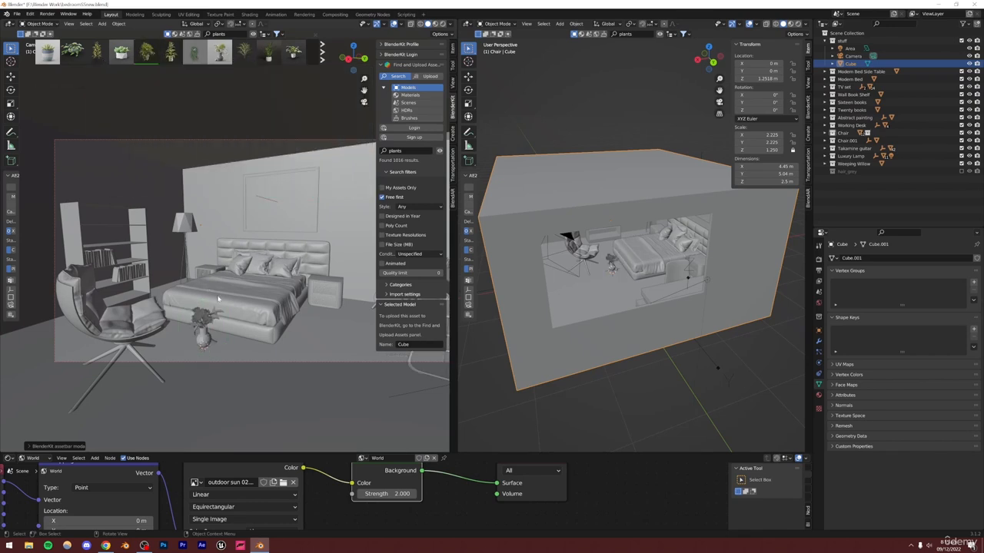
- Move the Indoor potted plant collection out of the Chair collection to the scene's top level and select its objects
{"action": "left_click", "coordinate": [863, 213]}
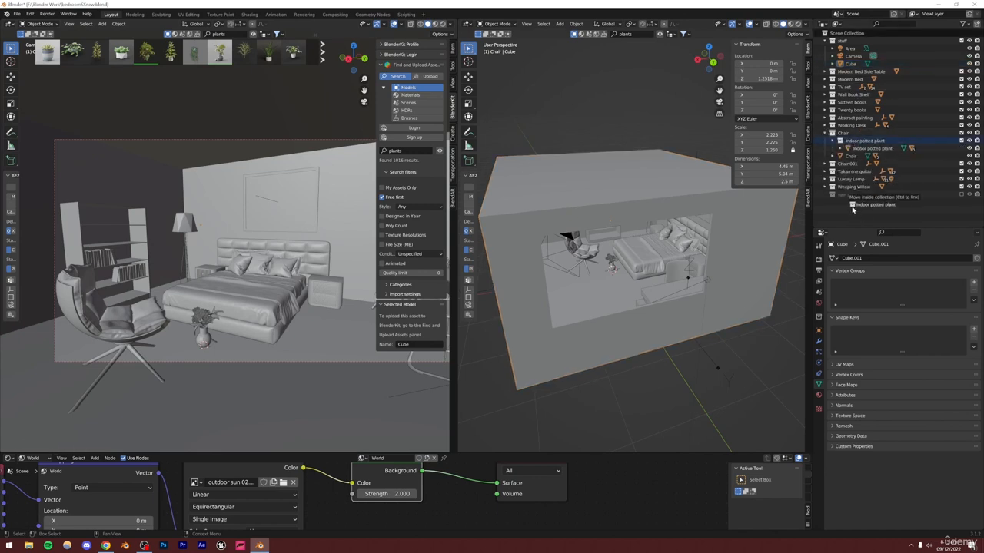
{"action": "right_click", "coordinate": [853, 180]}
{"action": "left_click", "coordinate": [852, 179]}
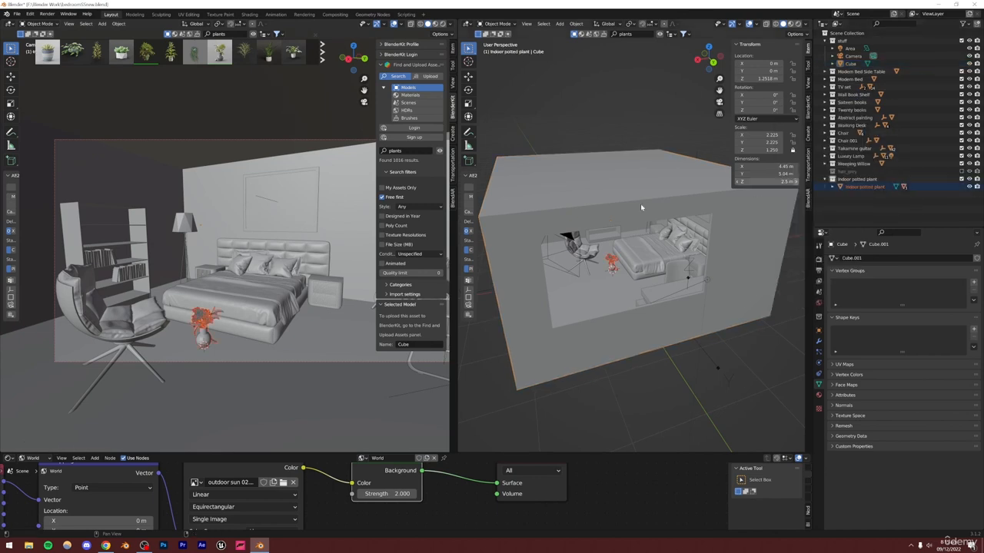
- Scale up the potted plant and move it in see-through top view to the area between the bookshelf and the bedside table
{"action": "key", "text": "s"}
{"action": "left_click", "coordinate": [268, 296]}
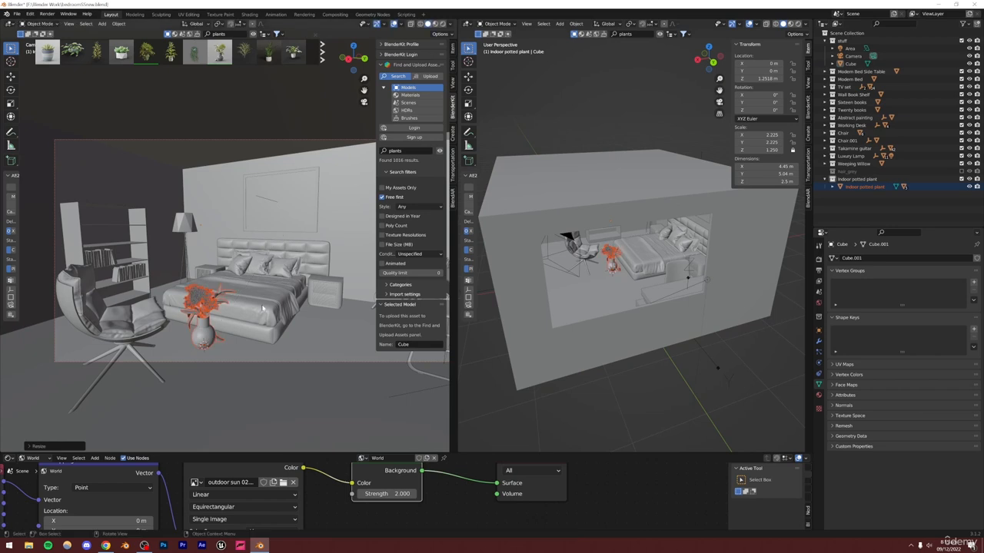
{"action": "key", "text": "KP_7"}
{"action": "key", "text": "alt+z"}
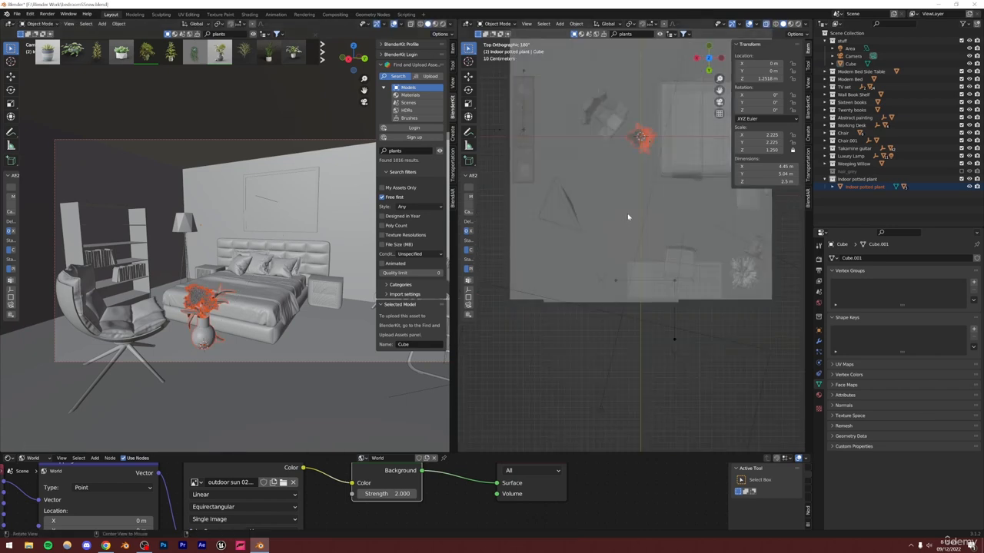
{"action": "key", "text": "g"}
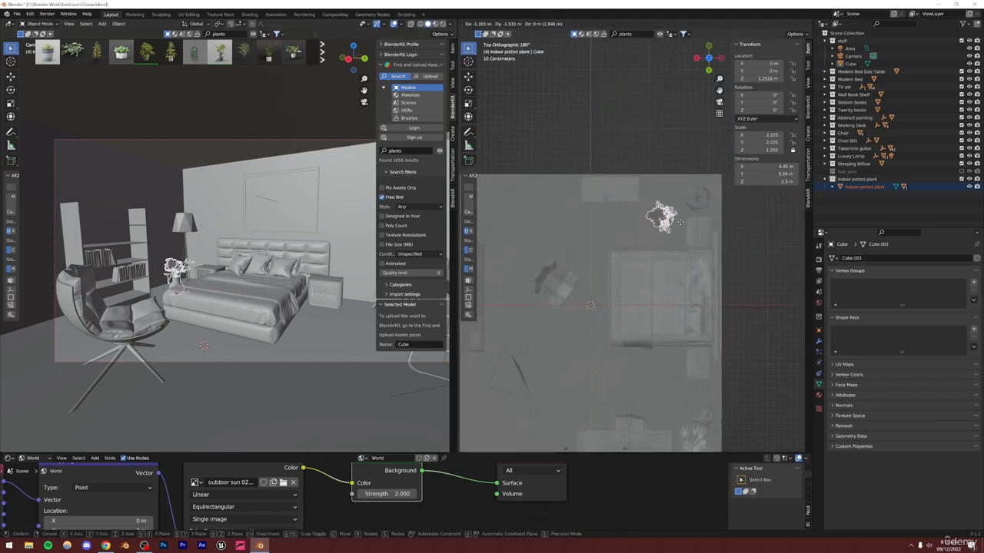
{"action": "left_click", "coordinate": [689, 225]}
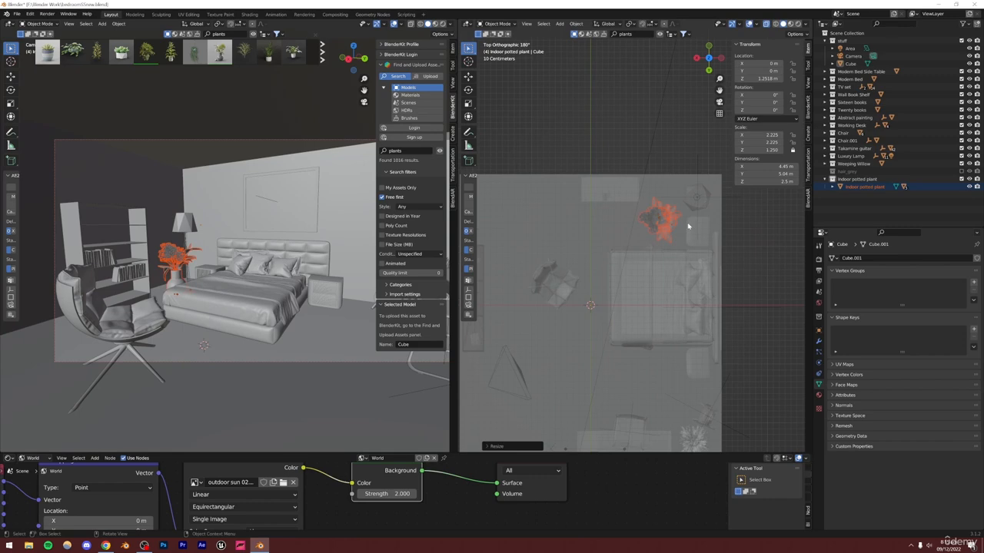
- Shift the potted plant slightly closer to the bookshelf wall and save the file
{"action": "key", "text": "g"}
{"action": "left_click", "coordinate": [689, 218]}
{"action": "key", "text": "ctrl+s"}
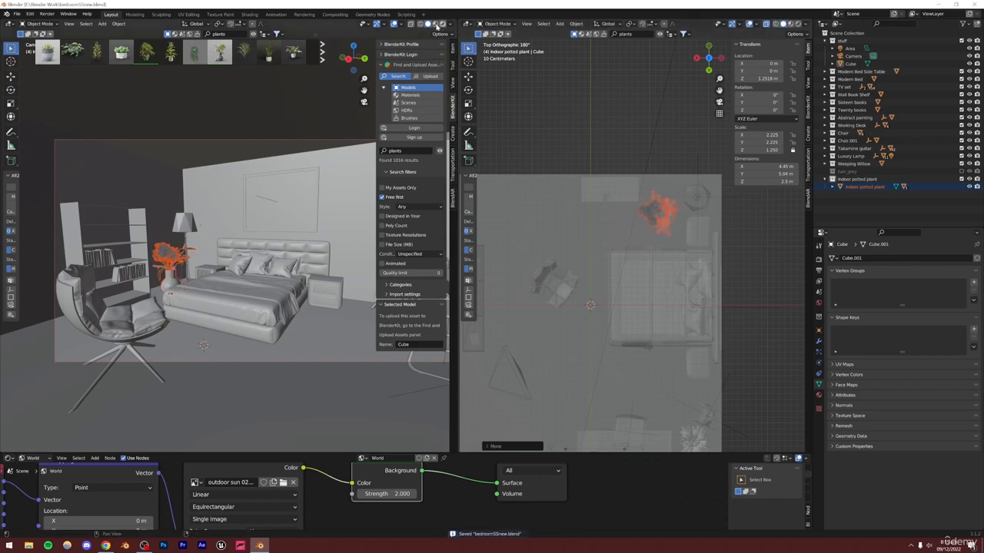
- Switch the camera view to rendered shading, zoom in on the potted plant, and select its vase
{"action": "left_click", "coordinate": [443, 27]}
{"action": "left_click", "coordinate": [184, 289]}
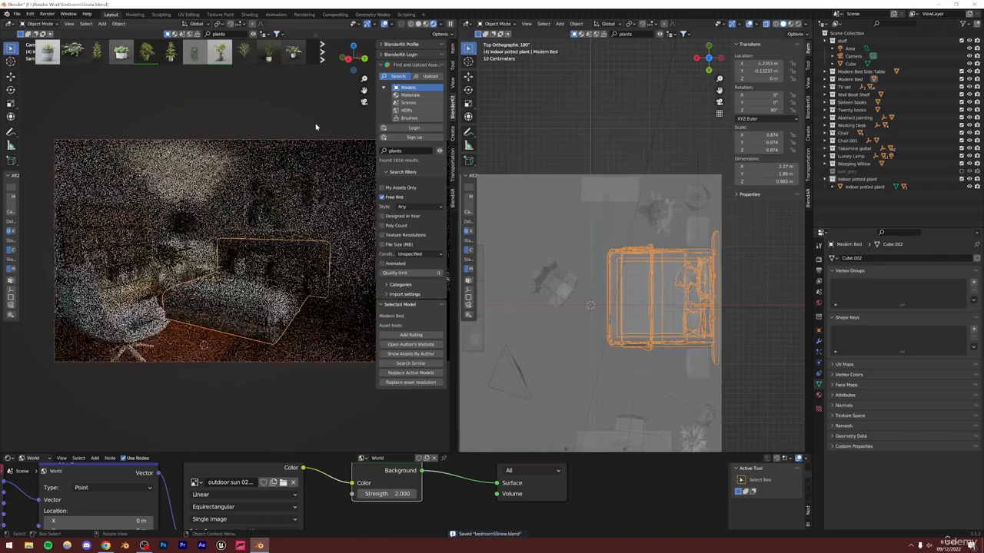
{"action": "scroll", "coordinate": [281, 212], "scroll_direction": "up", "scroll_amount": 3}
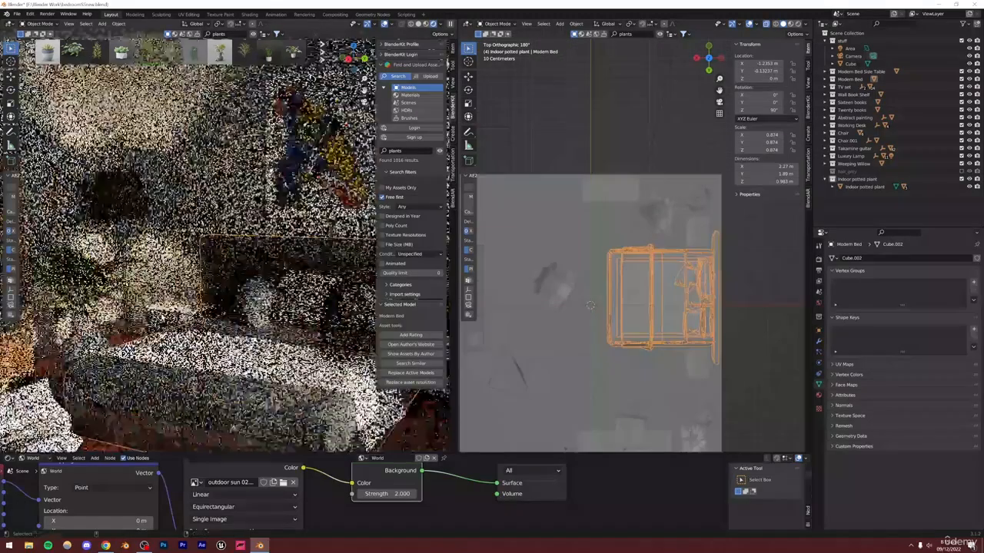
{"action": "middle_click_drag", "start_coordinate": [287, 230], "coordinate": [322, 112], "text": "shift"}
{"action": "scroll", "coordinate": [277, 146], "scroll_direction": "up", "scroll_amount": 5}
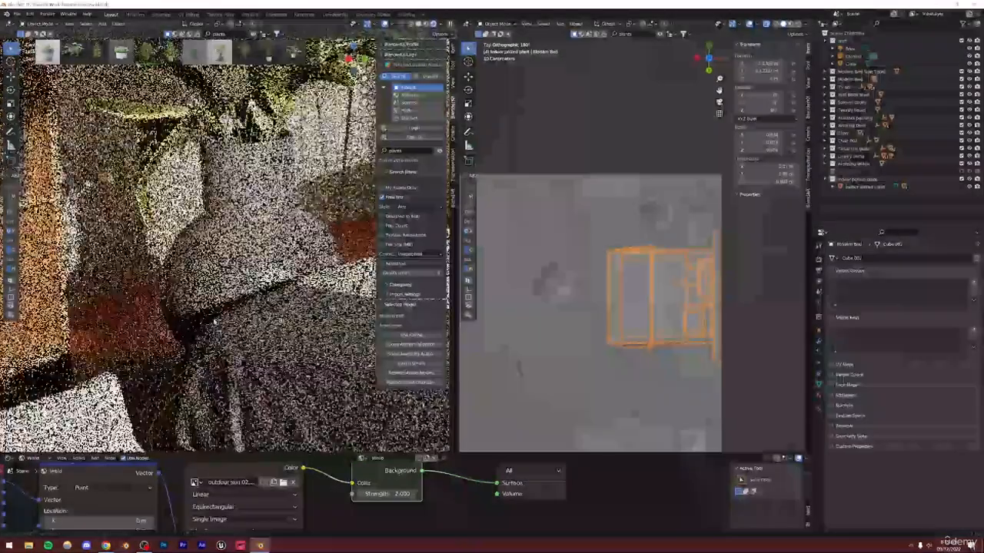
{"action": "middle_click_drag", "start_coordinate": [223, 258], "coordinate": [200, 330], "text": "shift"}
{"action": "left_click", "coordinate": [201, 330]}
- Try to scale down the whole vase object together with its plants
{"action": "key", "text": "s"}
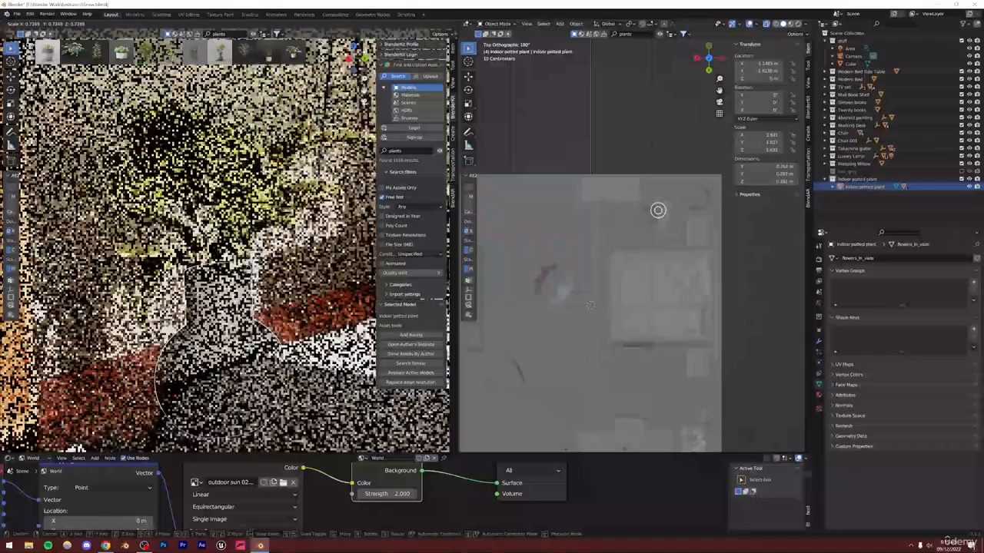
{"action": "left_click", "coordinate": [283, 246]}
{"action": "key", "text": "s"}
{"action": "left_click", "coordinate": [286, 217]}
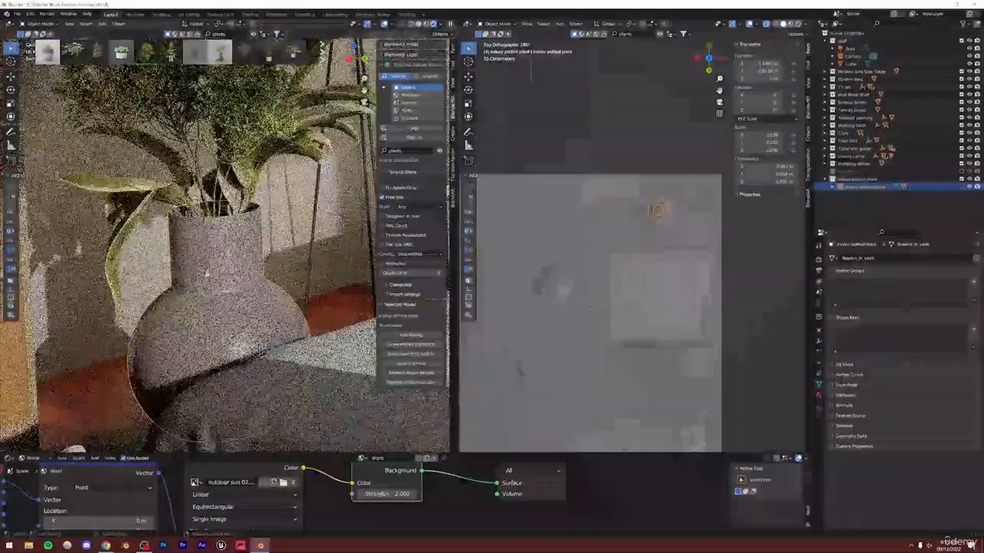
- Enter Edit Mode on the vase and scale down only its mesh
{"action": "key", "text": "Tab"}
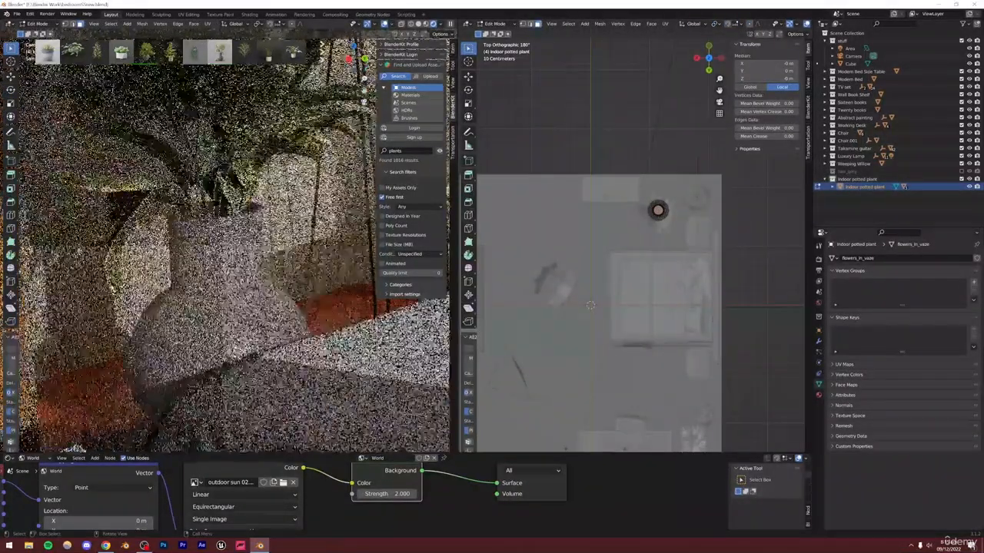
{"action": "key", "text": "s"}
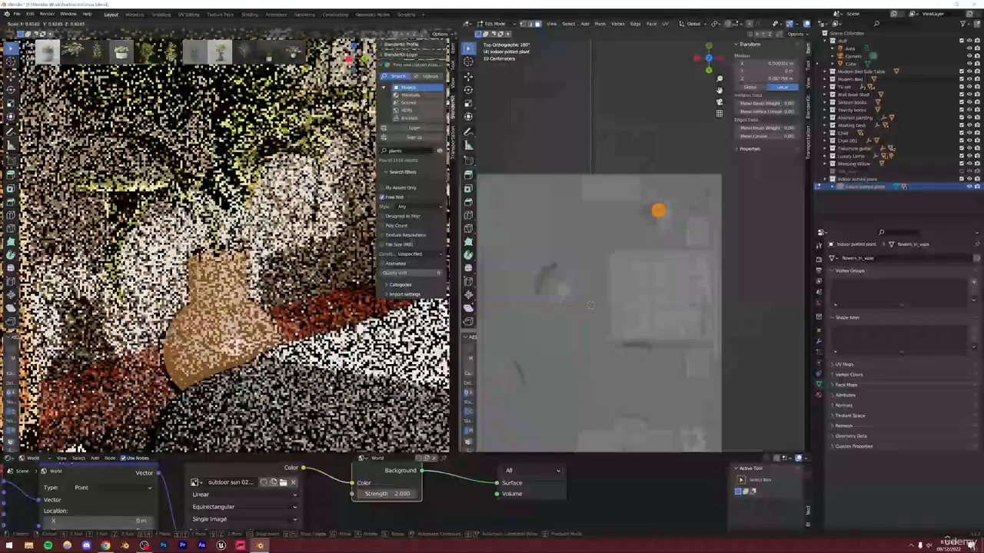
{"action": "left_click", "coordinate": [275, 237]}
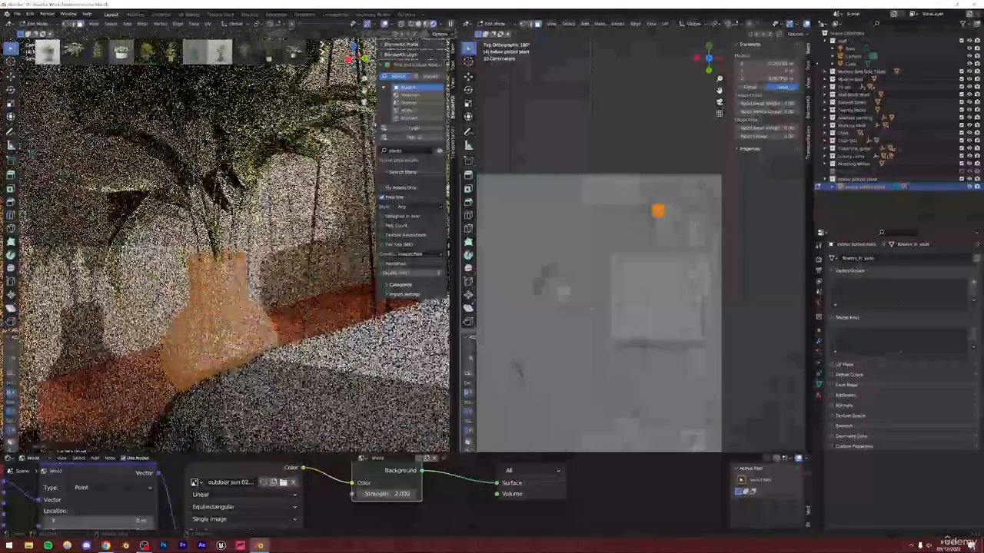
- Leave Edit Mode on the resized vase, deselect it, and save the file
{"action": "key", "text": "Tab"}
{"action": "scroll", "coordinate": [286, 246], "scroll_direction": "down", "scroll_amount": 3}
{"action": "left_click", "coordinate": [286, 248]}
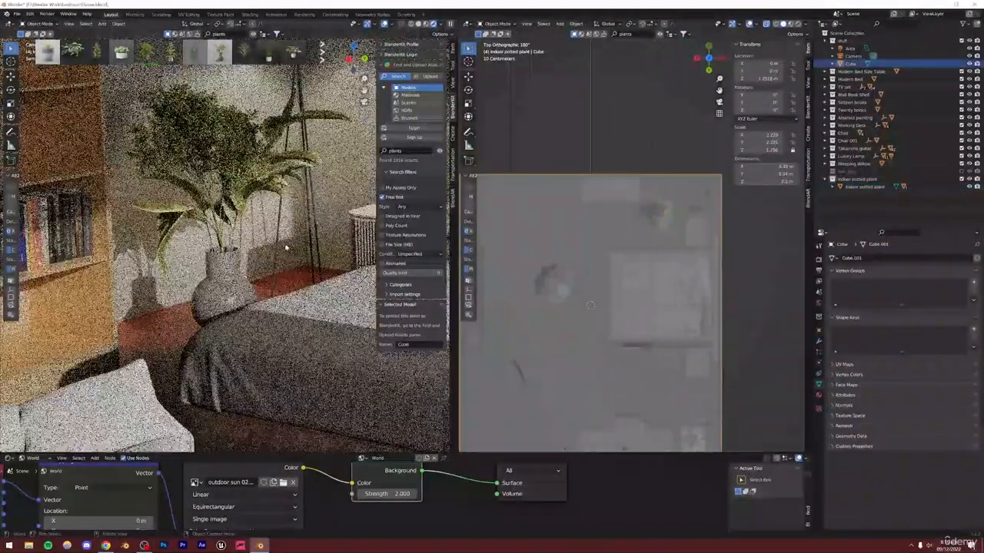
{"action": "key", "text": "ctrl+s"}
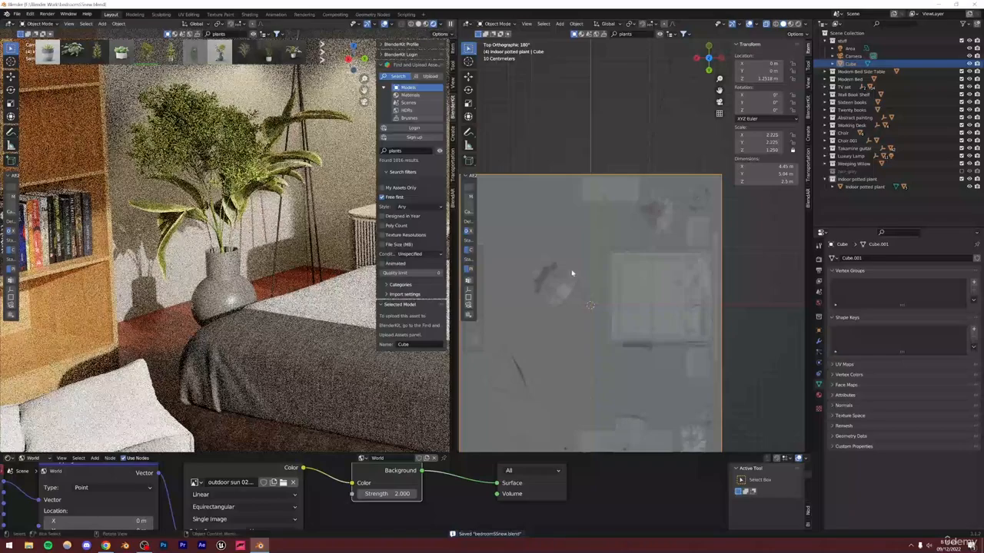
- Delete the abstract painting hanging on the wall above the bed
{"action": "scroll", "coordinate": [312, 282], "scroll_direction": "down", "scroll_amount": 5}
{"action": "middle_click_drag", "start_coordinate": [282, 285], "coordinate": [183, 309], "text": "shift"}
{"action": "scroll", "coordinate": [232, 291], "scroll_direction": "down", "scroll_amount": 4}
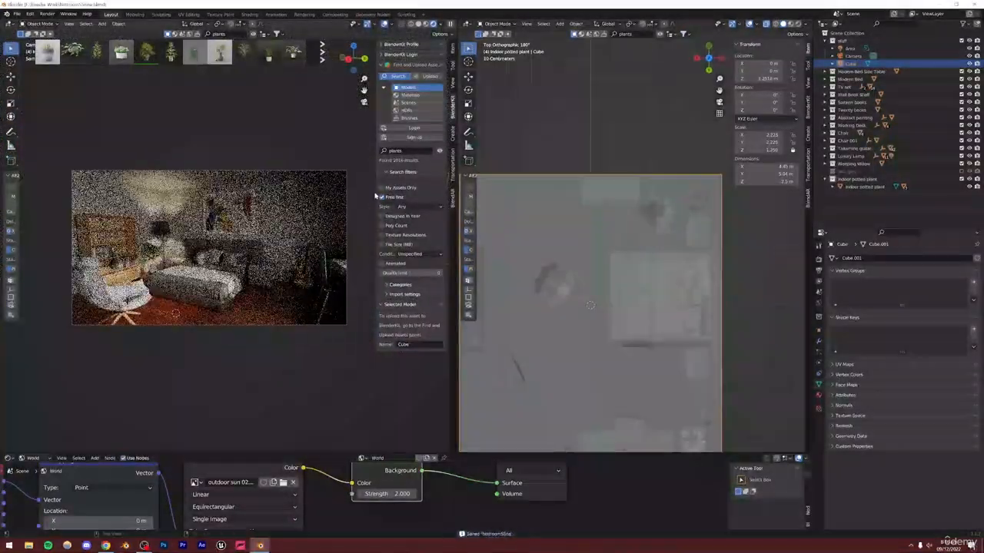
{"action": "left_click_drag", "start_coordinate": [375, 196], "coordinate": [446, 195]}
{"action": "scroll", "coordinate": [231, 271], "scroll_direction": "up", "scroll_amount": 2}
{"action": "middle_click_drag", "start_coordinate": [230, 272], "coordinate": [266, 270], "text": "shift"}
{"action": "left_click", "coordinate": [255, 205]}
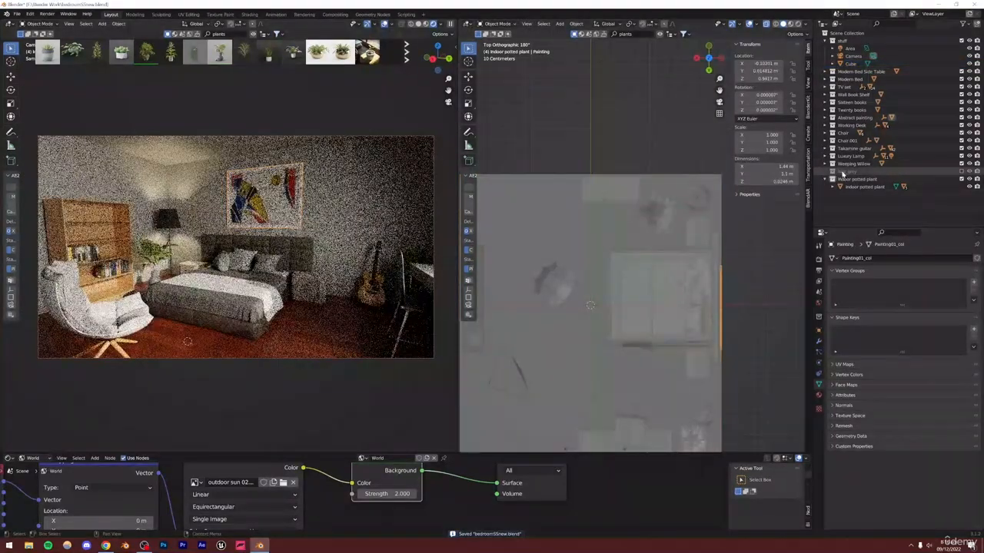
{"action": "left_click", "coordinate": [825, 179]}
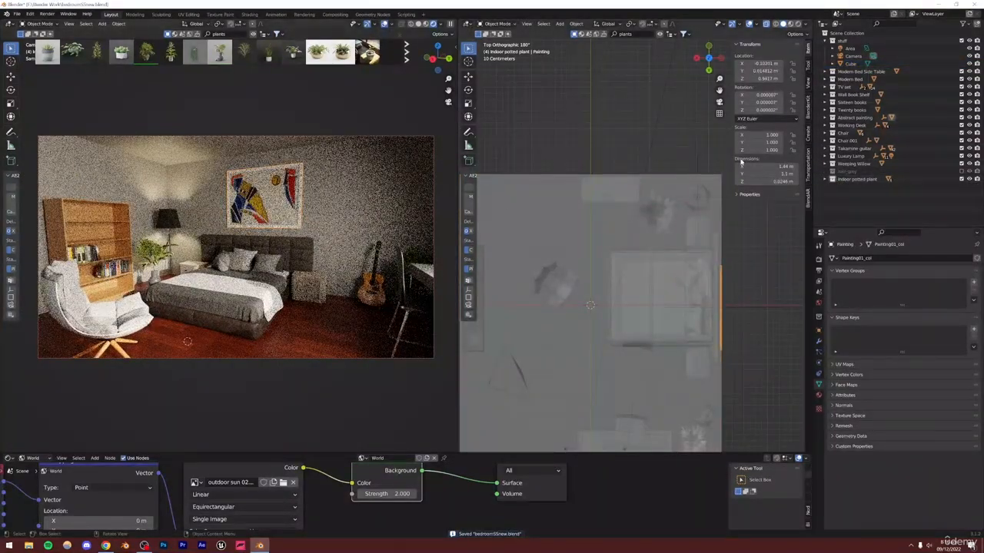
{"action": "right_click", "coordinate": [848, 120]}
{"action": "left_click", "coordinate": [848, 121]}
{"action": "key", "text": "Delete"}
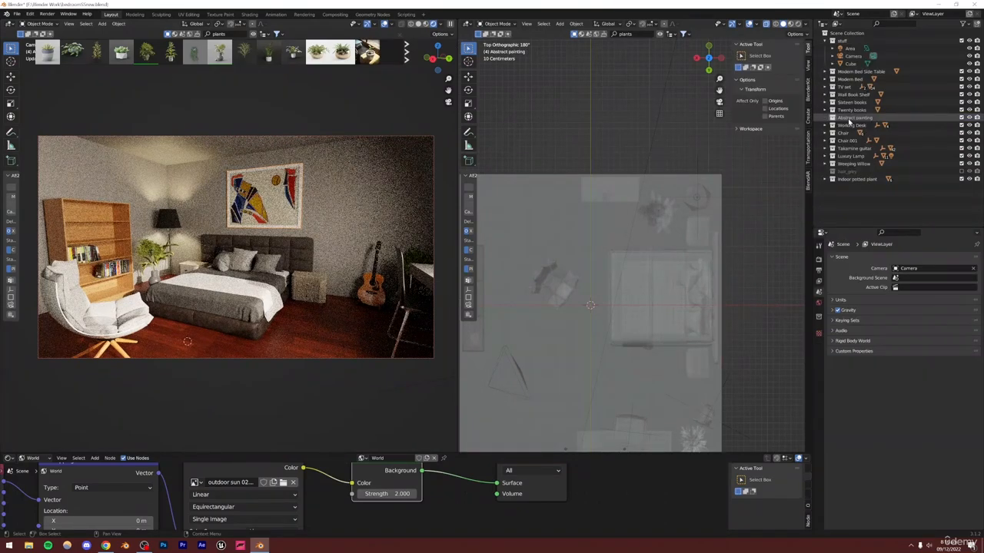
- Search the BlenderKit models for "painting" and add the three-panel black-and-white tree painting to the scene
{"action": "key", "text": "n"}
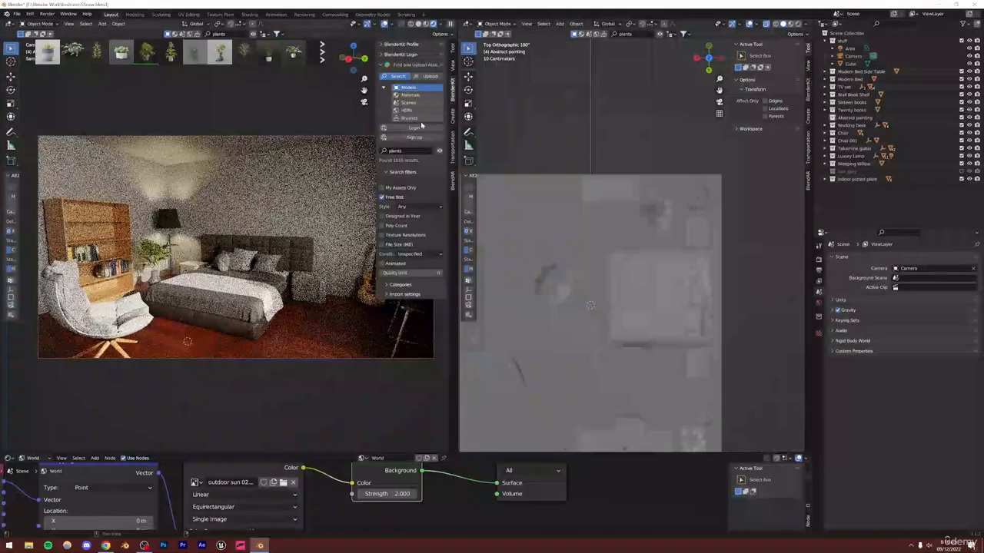
{"action": "type", "text": "paintin"}
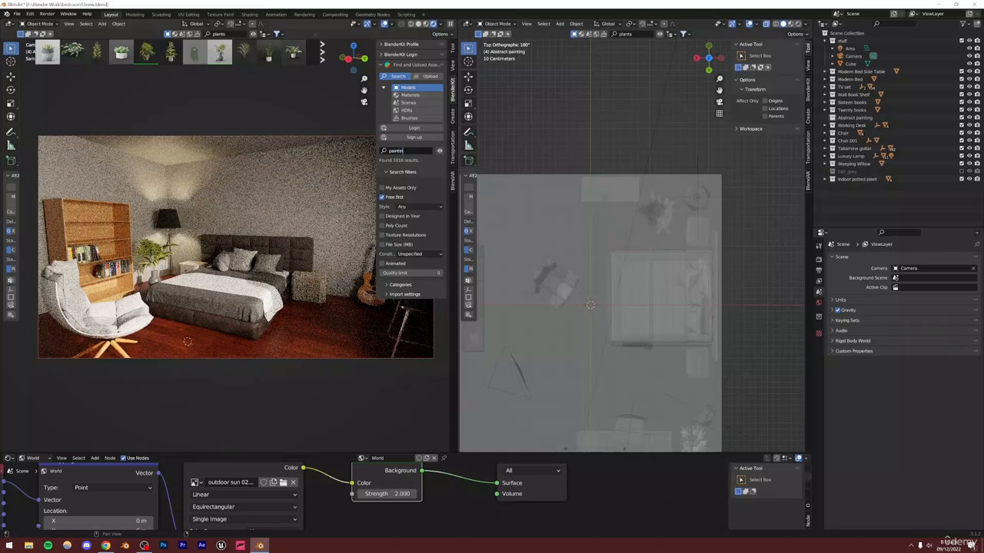
{"action": "type", "text": "g"}
{"action": "key", "text": "Return"}
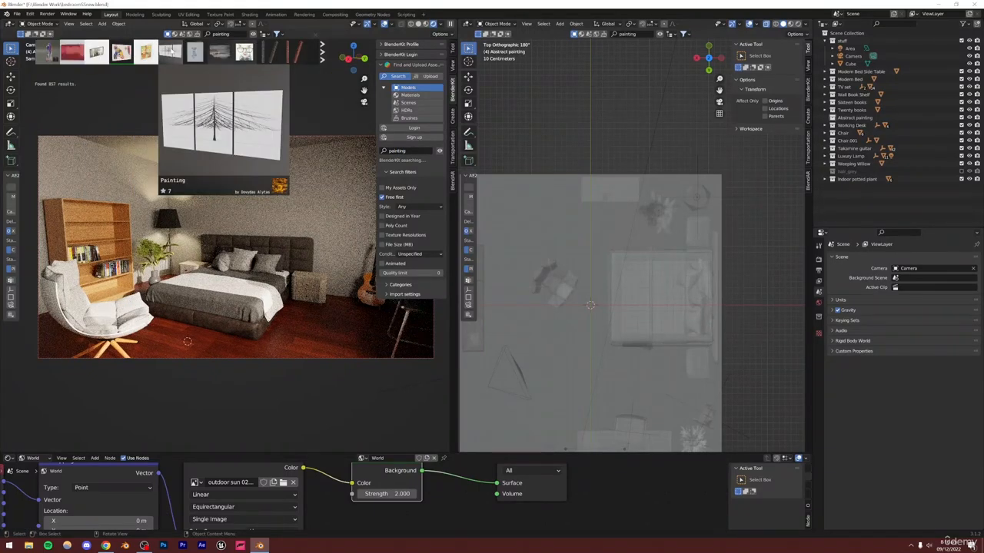
{"action": "left_click", "coordinate": [170, 52]}
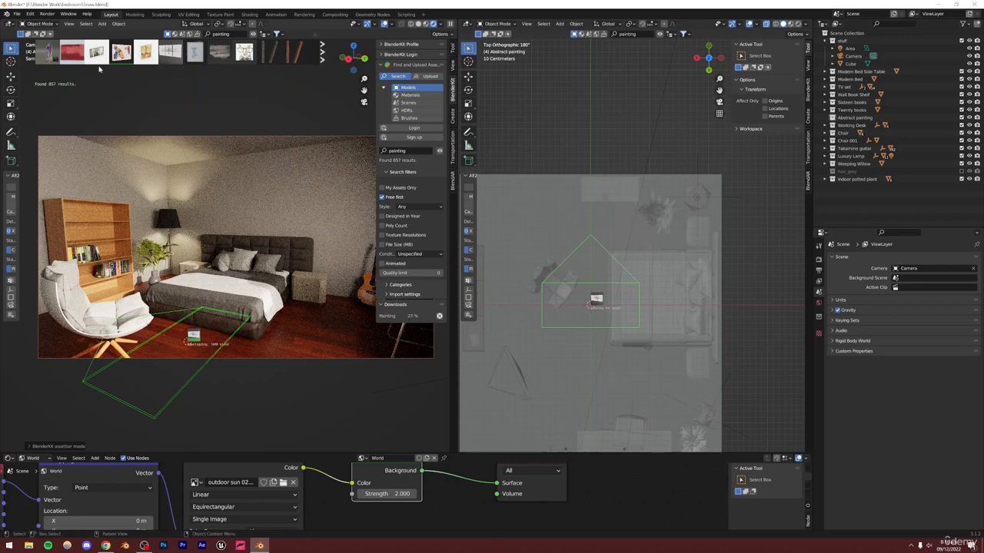
{"action": "mouse_move", "coordinate": [96, 52]}
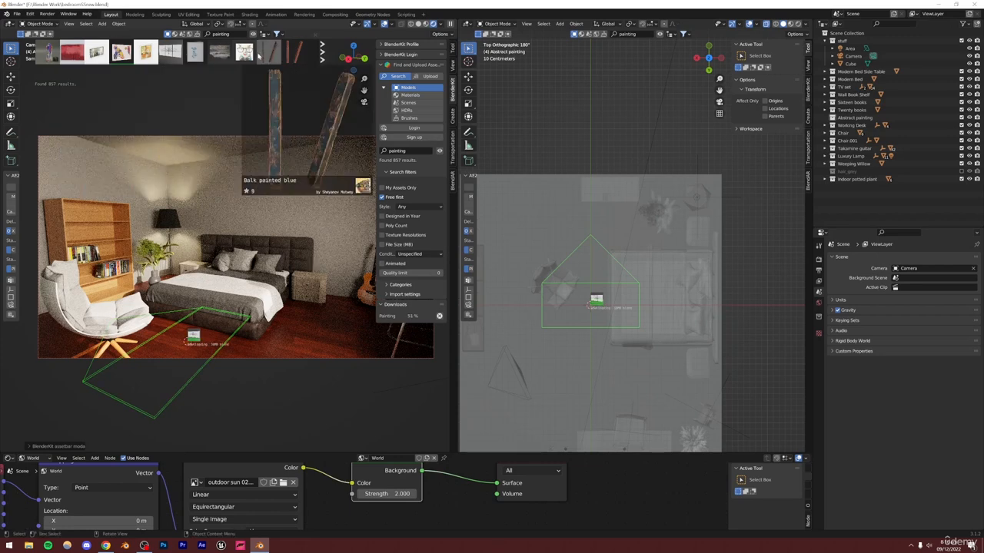
{"action": "mouse_move", "coordinate": [295, 52]}
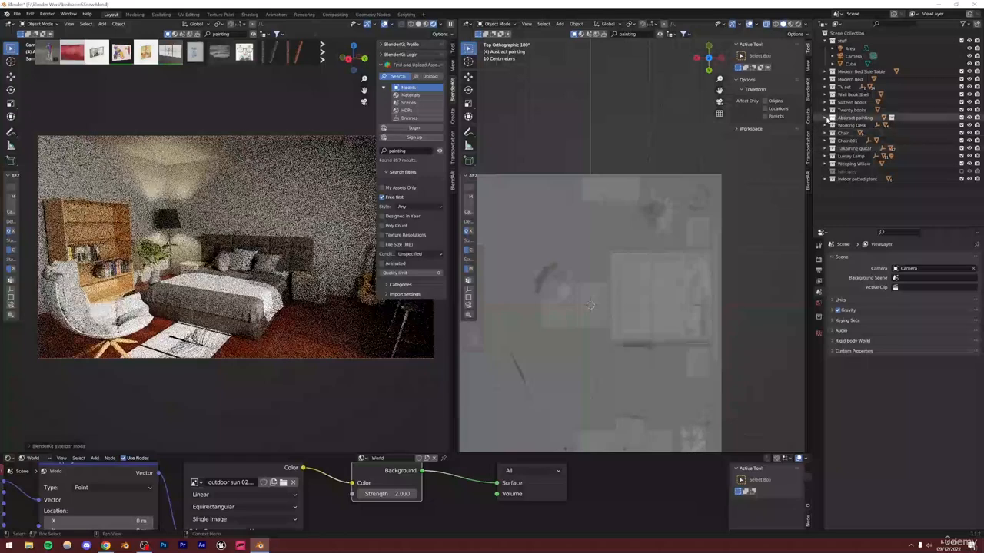
- Switch the camera view to solid shading, move the Painting collection out of the Abstract painting collection, and select its objects
{"action": "left_click", "coordinate": [419, 23]}
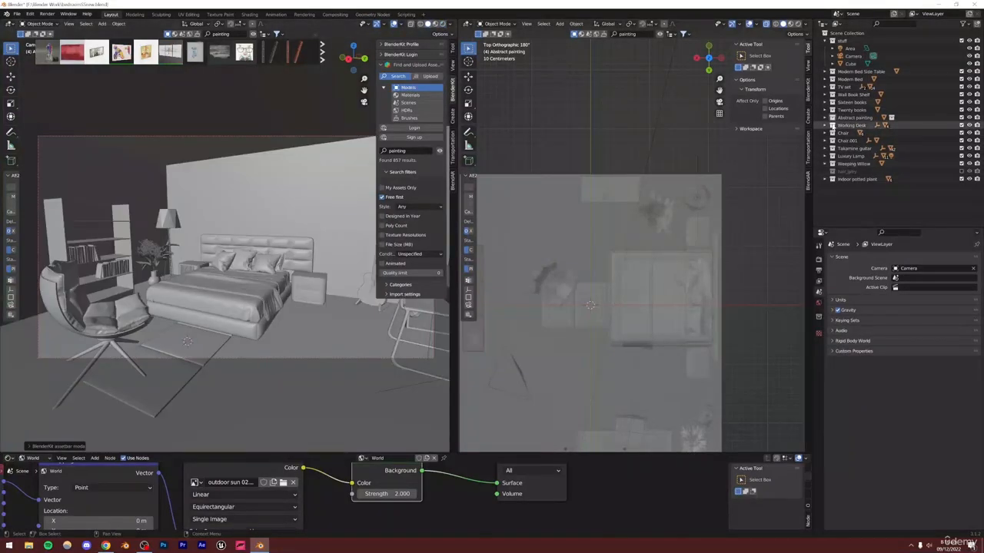
{"action": "left_click", "coordinate": [832, 117]}
{"action": "left_click_drag", "start_coordinate": [854, 127], "coordinate": [861, 214]}
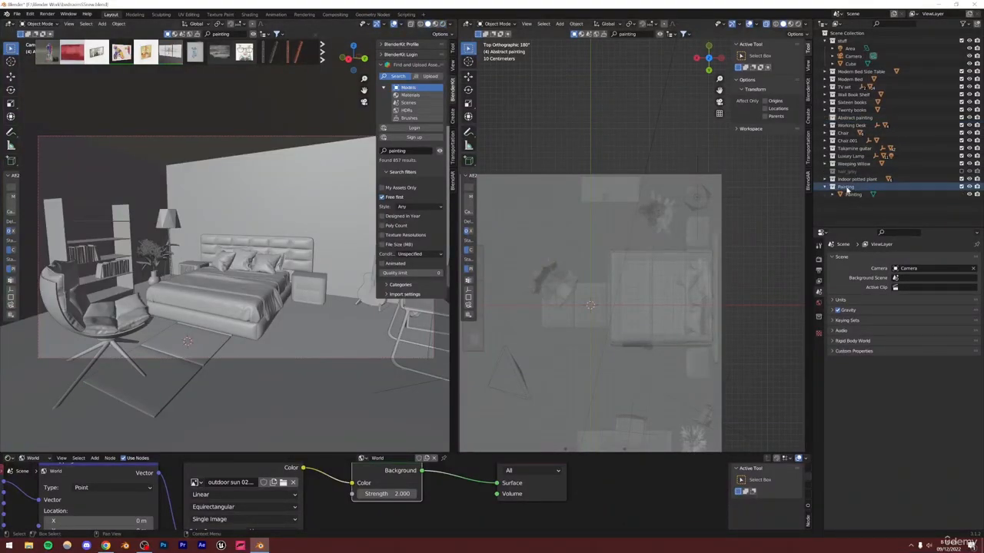
{"action": "right_click", "coordinate": [849, 187]}
{"action": "left_click", "coordinate": [844, 185]}
- Raise the three-panel painting off the floor and stand it upright by rotating it 90 degrees about Z and 90 degrees about Y
{"action": "key", "text": "g"}
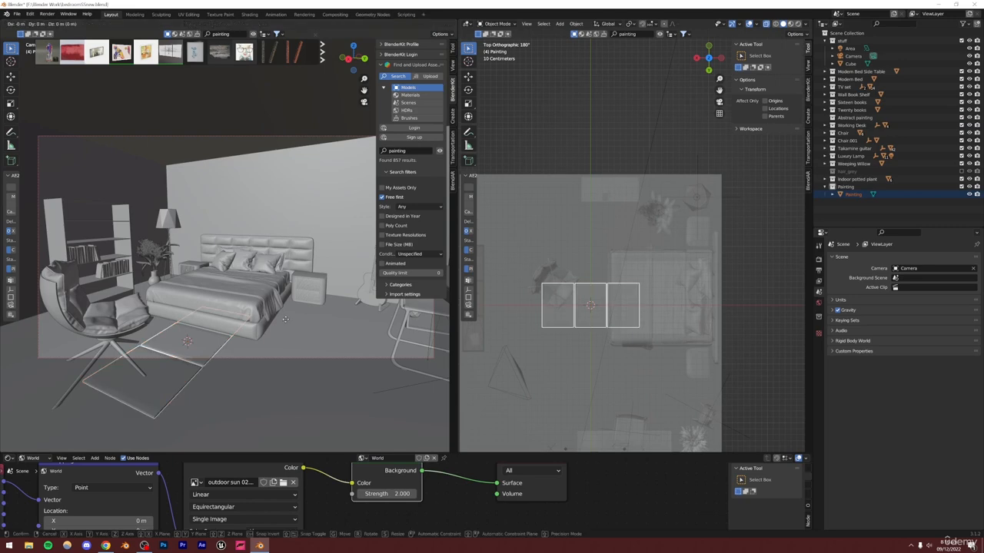
{"action": "left_click", "coordinate": [281, 182]}
{"action": "key", "text": "r"}
{"action": "key", "text": "z"}
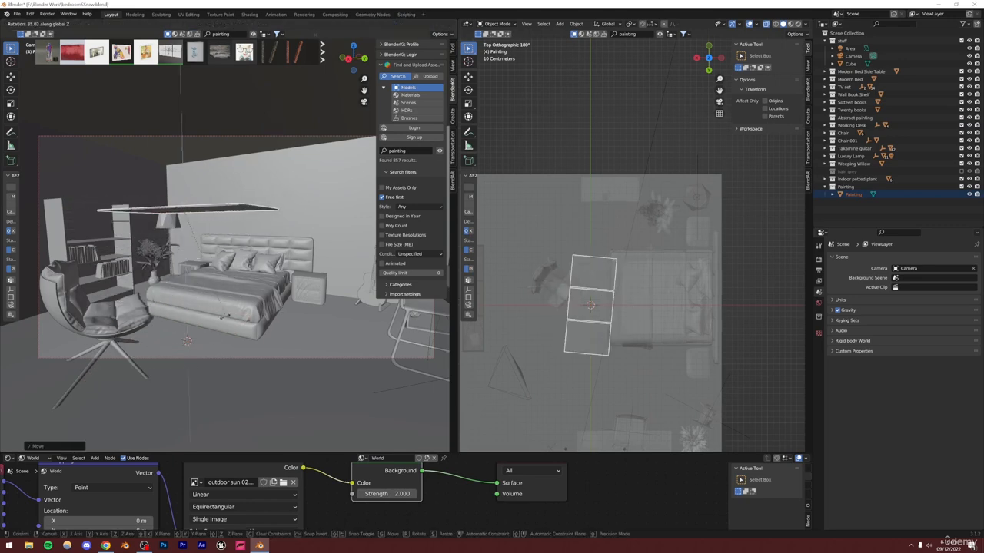
{"action": "type", "text": "90"}
{"action": "key", "text": "Return"}
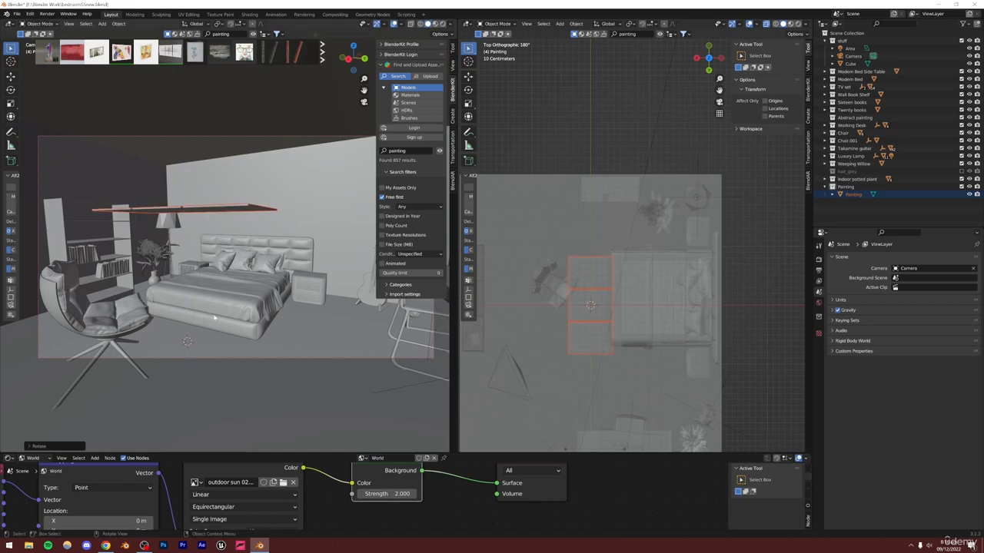
{"action": "key", "text": "r"}
{"action": "key", "text": "x"}
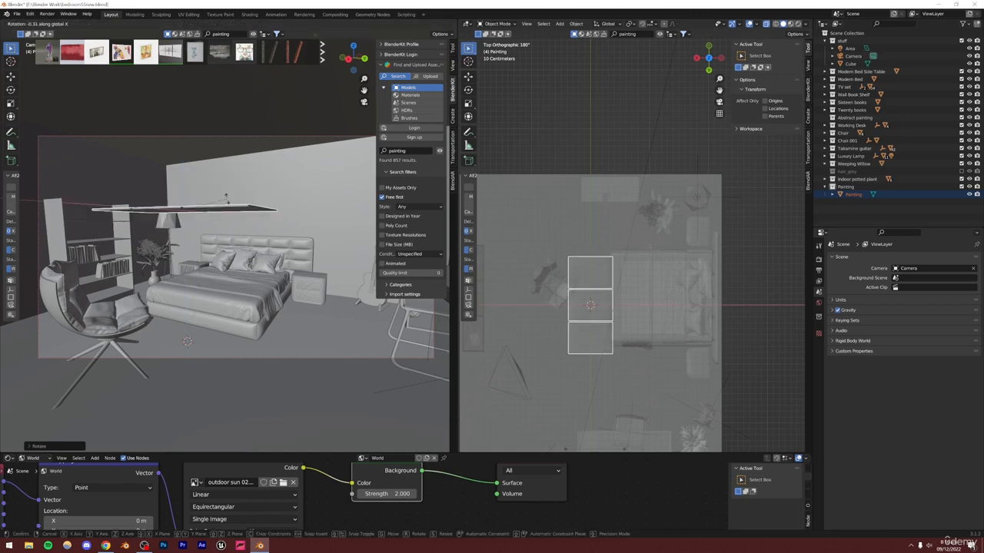
{"action": "type", "text": "y90"}
{"action": "key", "text": "Return"}
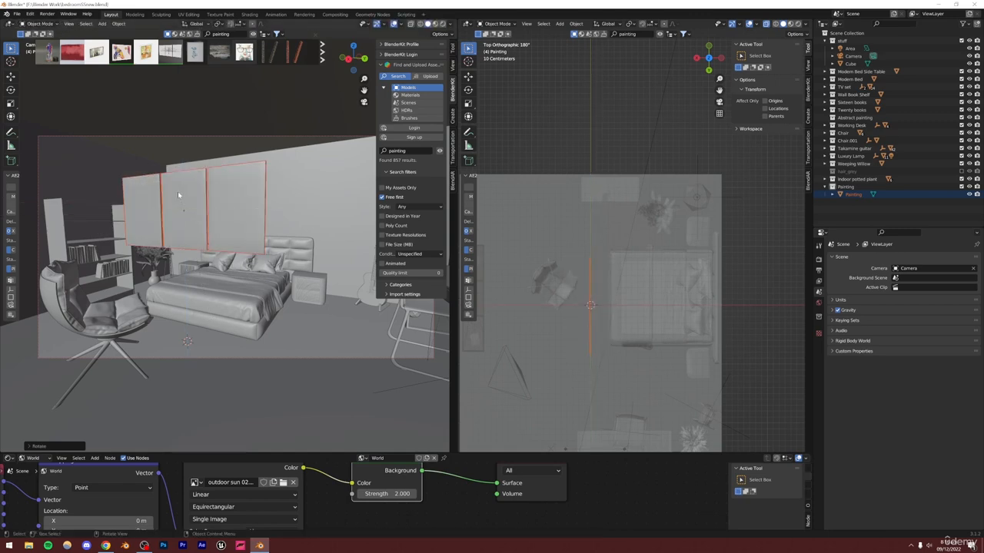
- Move the painting flat against the wall behind the headboard and check it in rendered shading
{"action": "key", "text": "g"}
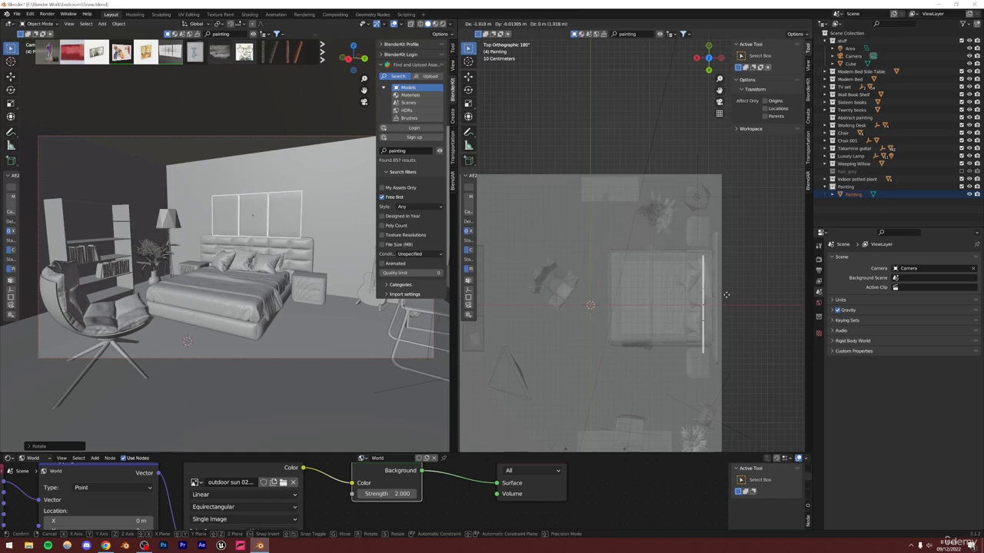
{"action": "left_click", "coordinate": [740, 289]}
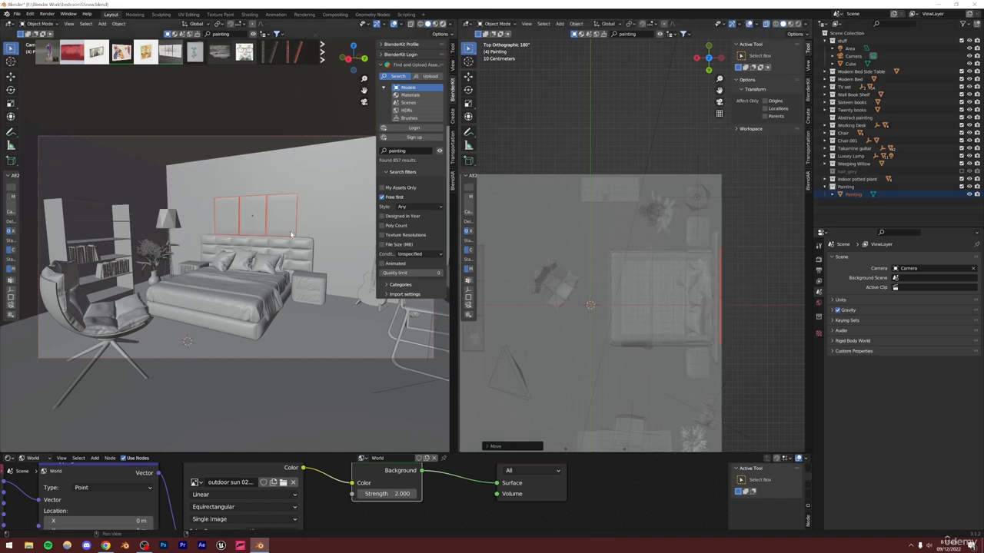
{"action": "key", "text": "KP_Divide"}
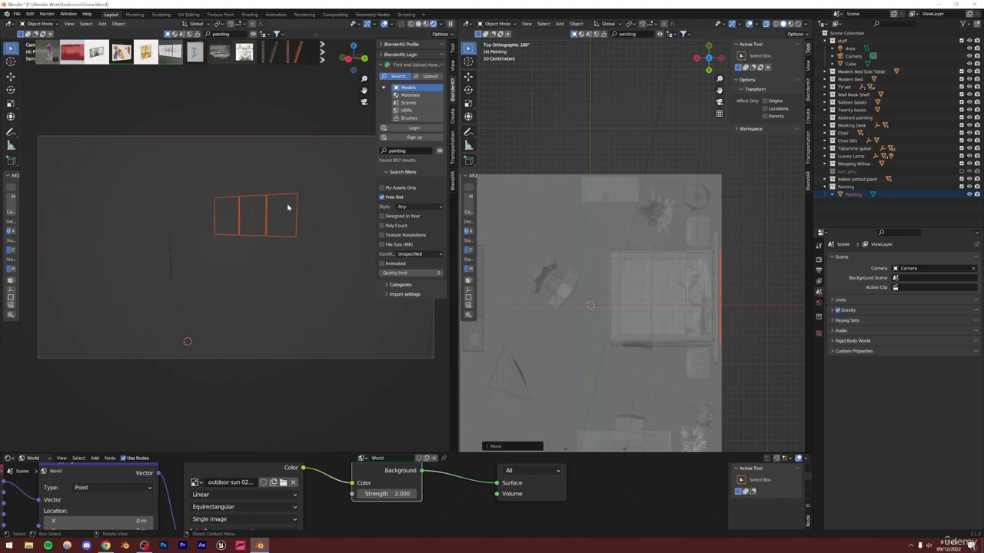
{"action": "key", "text": "KP_Divide"}
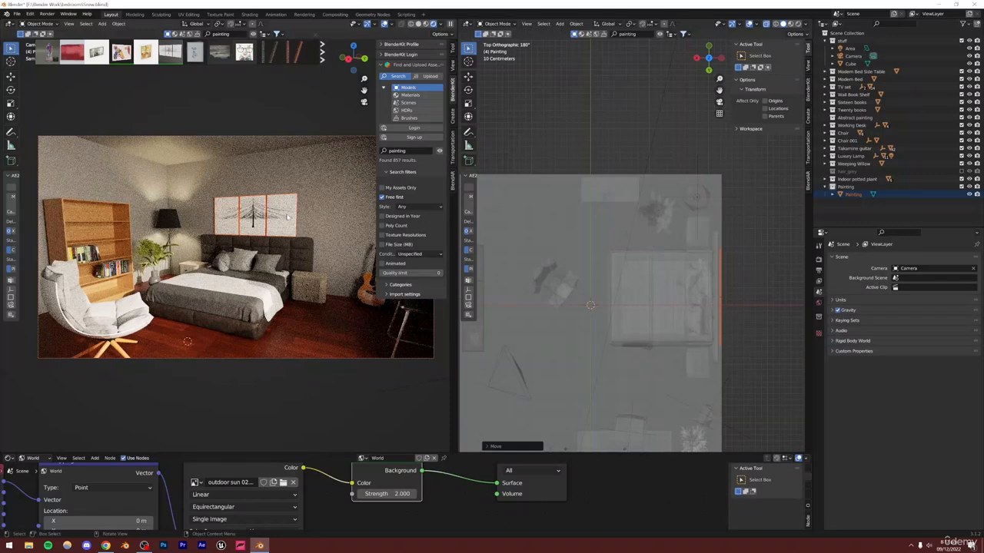
{"action": "left_click", "coordinate": [418, 25]}
- Enlarge the three-panel painting, raise it along Z above the headboard, and save the file
{"action": "key", "text": "s"}
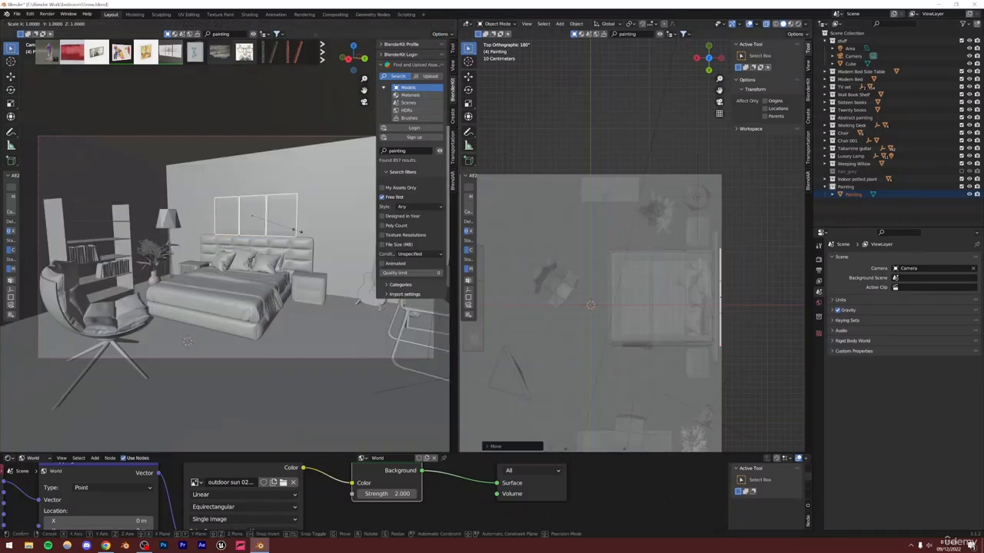
{"action": "left_click", "coordinate": [328, 215]}
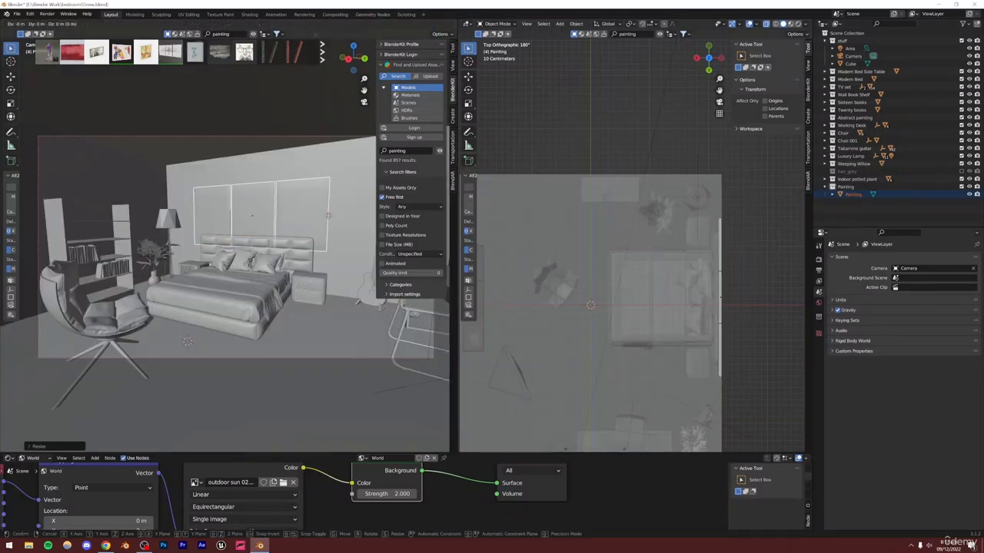
{"action": "key", "text": "g"}
{"action": "key", "text": "z"}
{"action": "left_click", "coordinate": [333, 196]}
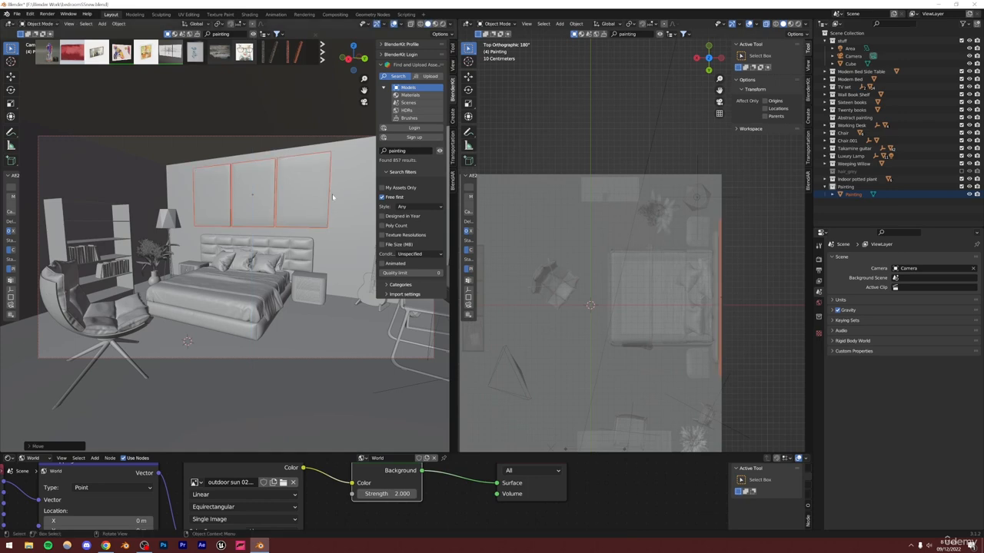
{"action": "key", "text": "g"}
{"action": "key", "text": "z"}
{"action": "left_click", "coordinate": [327, 190]}
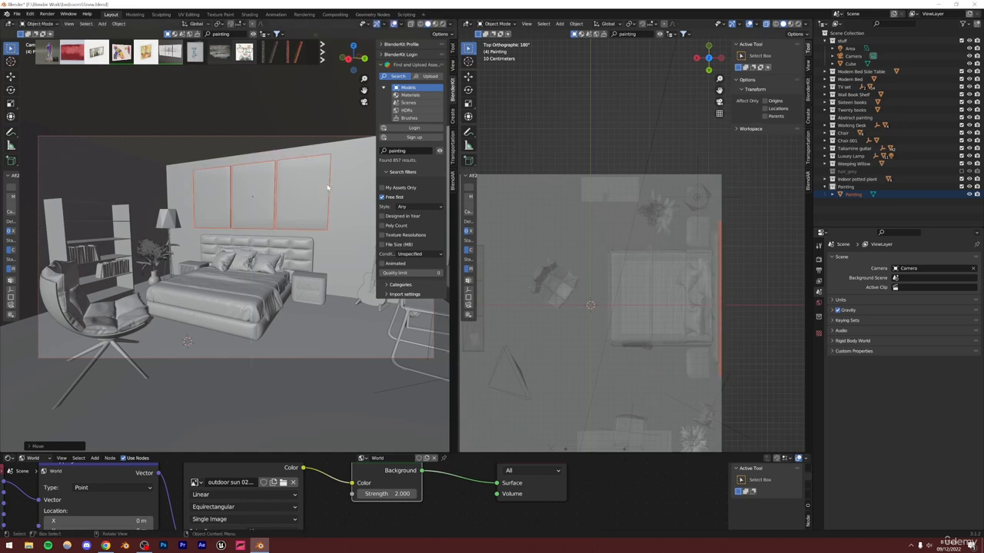
{"action": "key", "text": "ctrl+s"}
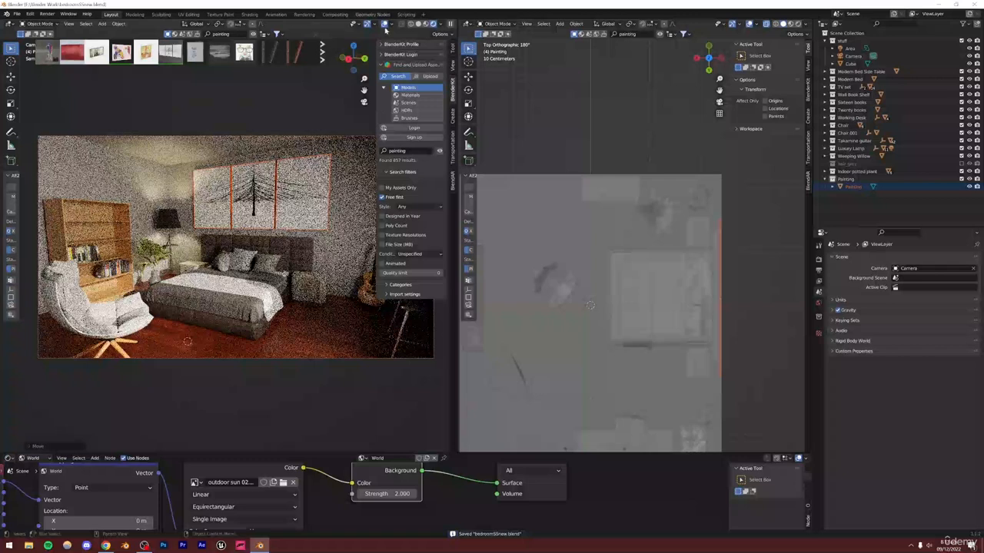
- Enable viewport denoising in the Cycles sampling settings and set its denoiser to OptiX
{"action": "left_click_drag", "start_coordinate": [374, 108], "coordinate": [475, 108]}
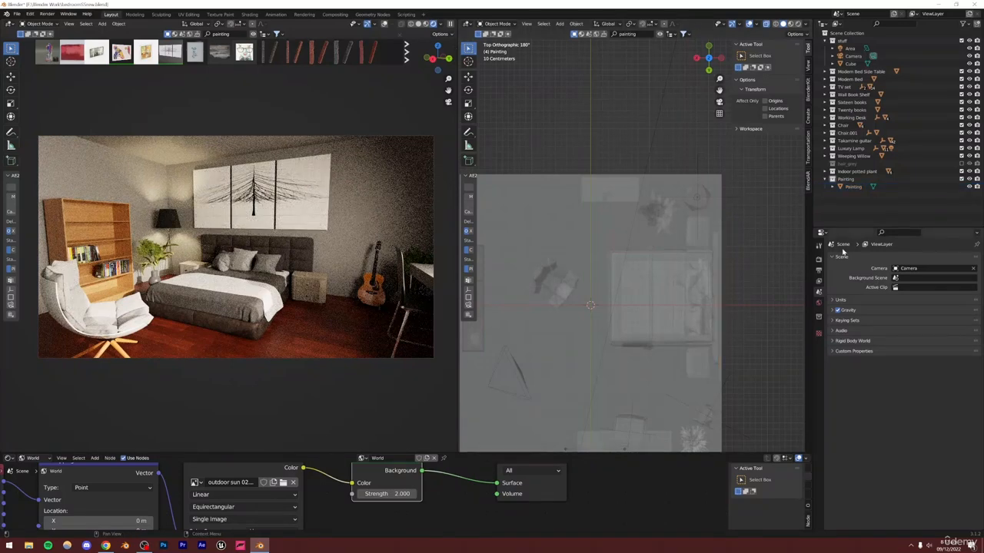
{"action": "left_click", "coordinate": [819, 259]}
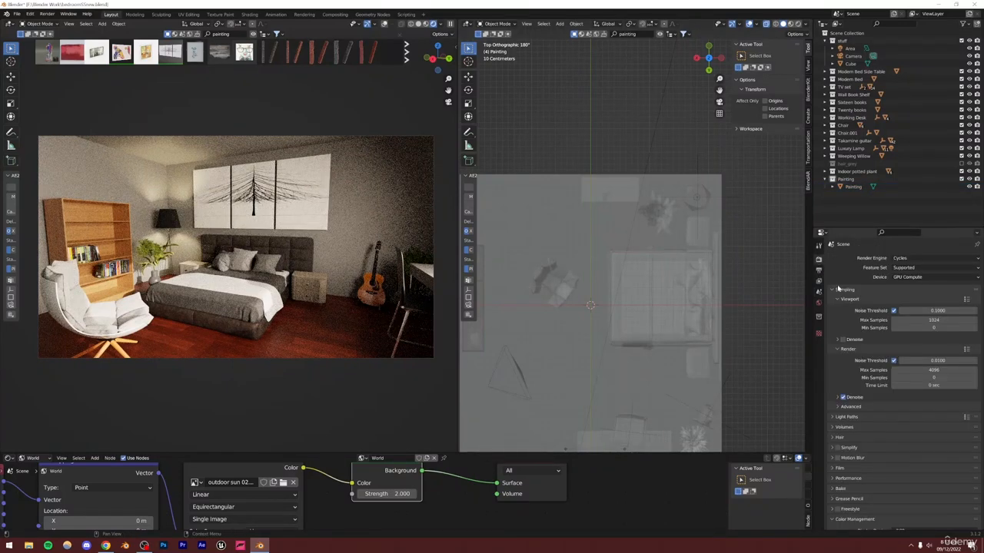
{"action": "left_click", "coordinate": [843, 340]}
{"action": "left_click", "coordinate": [838, 339]}
{"action": "left_click", "coordinate": [934, 351]}
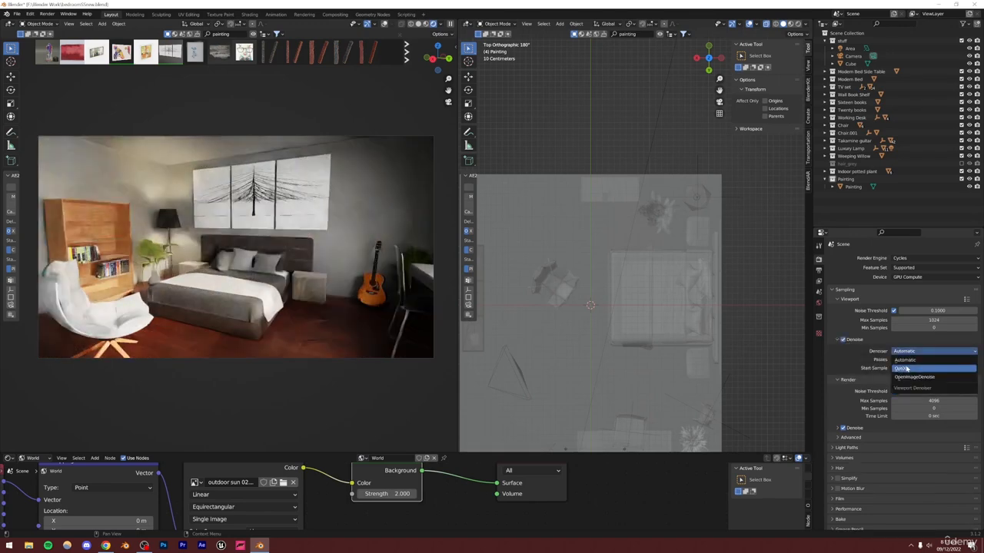
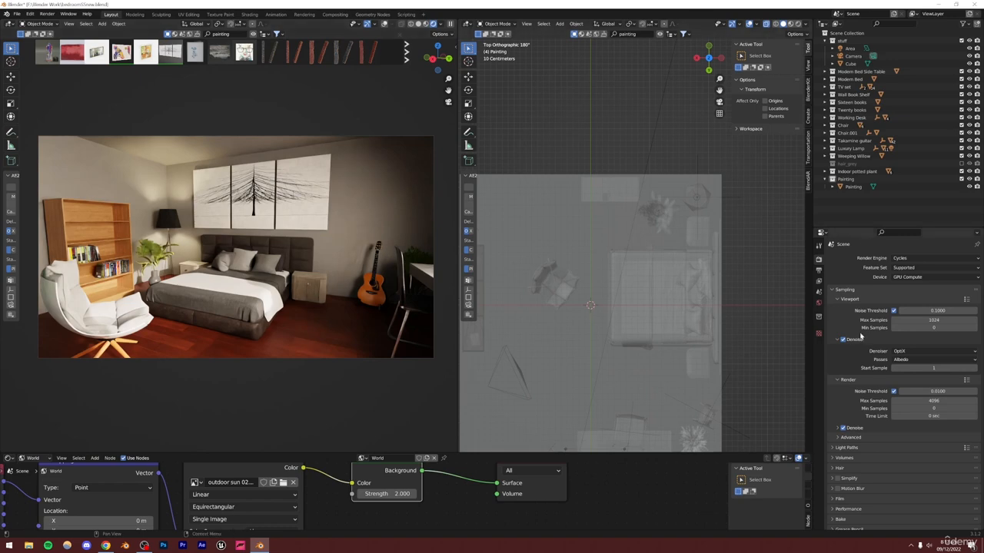
- Save the file and set the final render's maximum samples to 2000
{"action": "scroll", "coordinate": [867, 380], "scroll_direction": "down", "scroll_amount": 2}
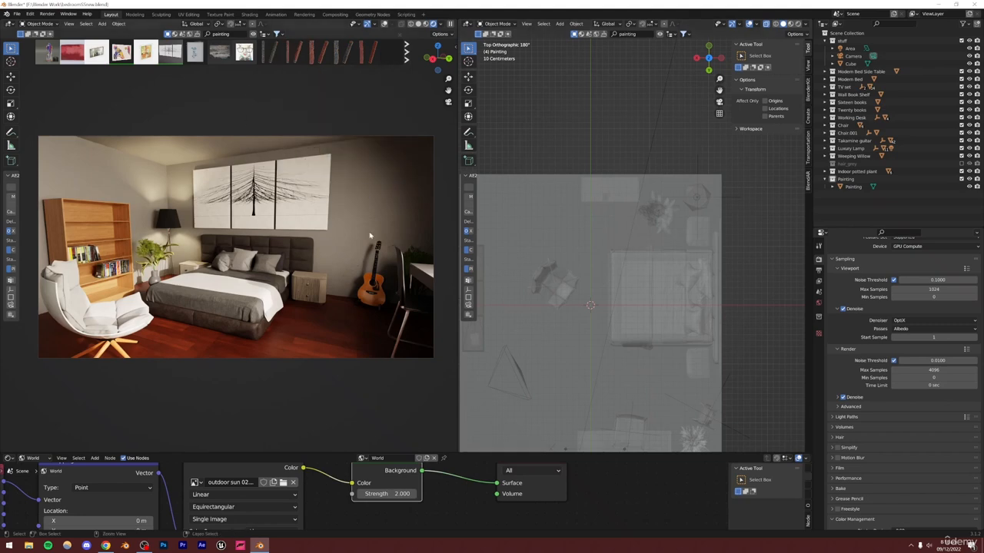
{"action": "key", "text": "ctrl+s"}
{"action": "left_click", "coordinate": [843, 398]}
{"action": "left_click", "coordinate": [907, 370]}
{"action": "type", "text": "1"}
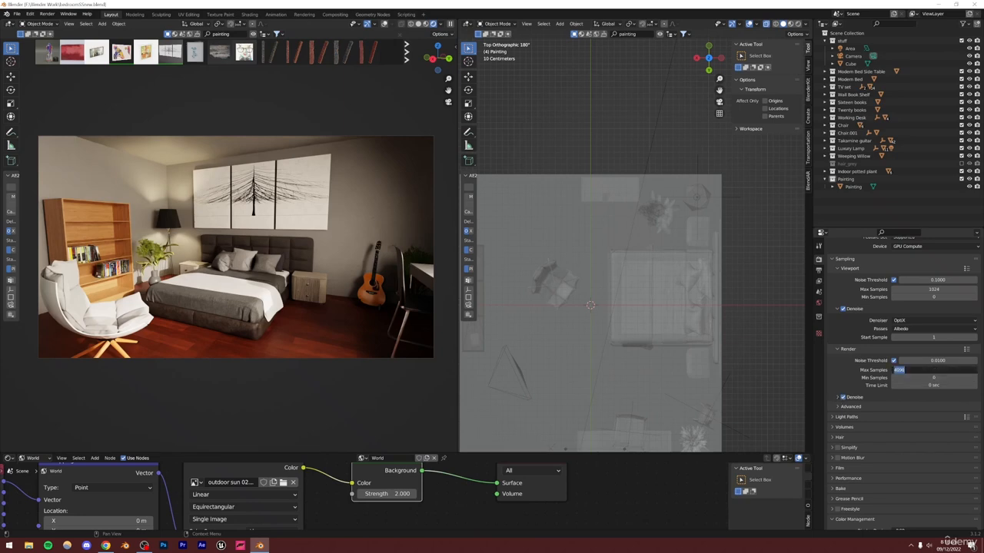
{"action": "type", "text": "000"}
{"action": "key", "text": "Return"}
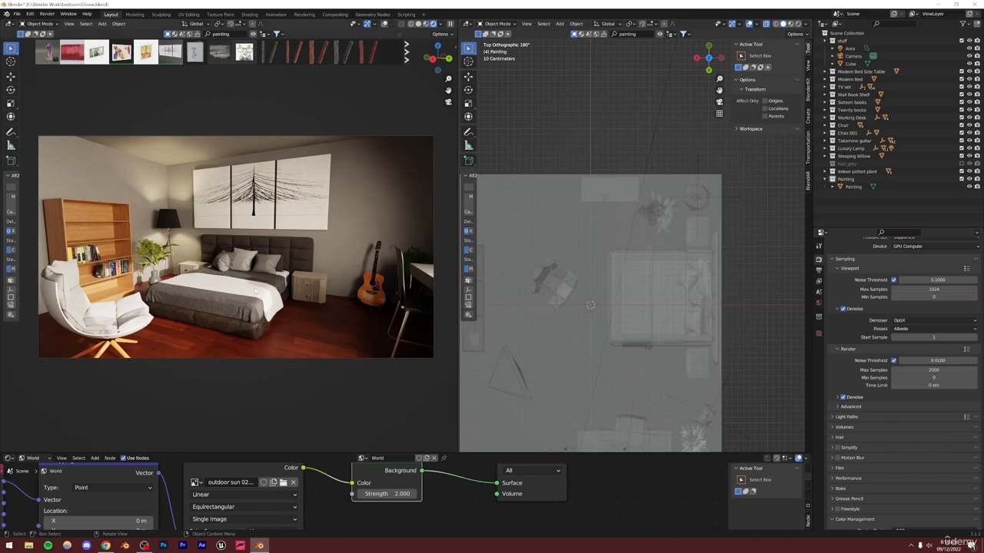
- Disconnect the Bright/Contrast node from the base color of the bed's quilt2 material
{"action": "left_click", "coordinate": [246, 311]}
{"action": "scroll", "coordinate": [246, 312], "scroll_direction": "up", "scroll_amount": 4}
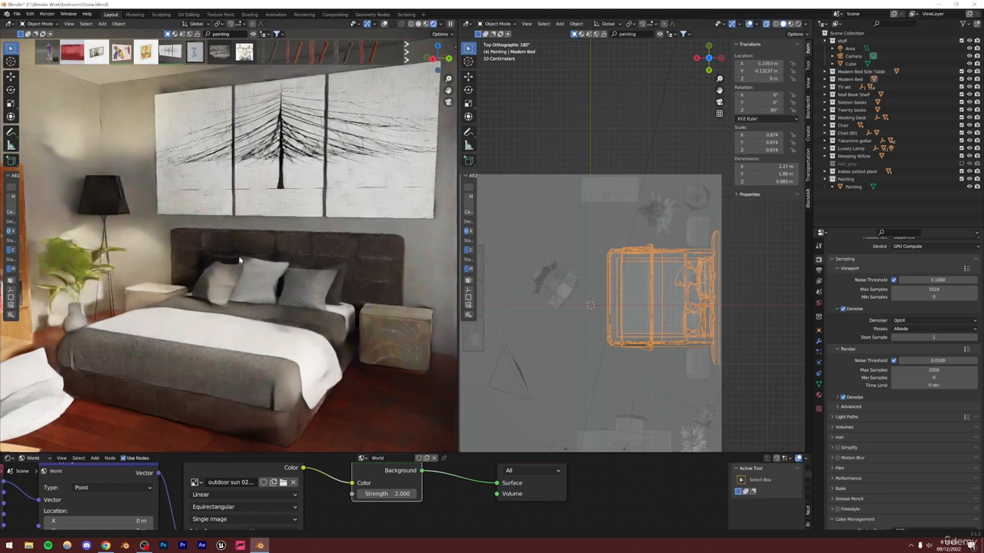
{"action": "scroll", "coordinate": [241, 322], "scroll_direction": "up", "scroll_amount": 2}
{"action": "middle_click_drag", "start_coordinate": [241, 321], "coordinate": [347, 84], "text": "shift"}
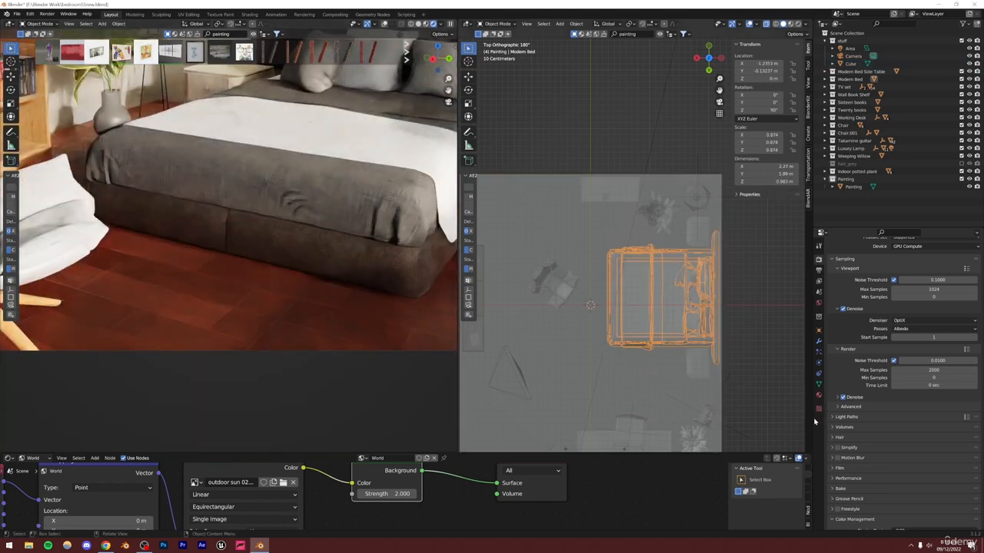
{"action": "left_click", "coordinate": [818, 395]}
{"action": "scroll", "coordinate": [848, 270], "scroll_direction": "up", "scroll_amount": 2}
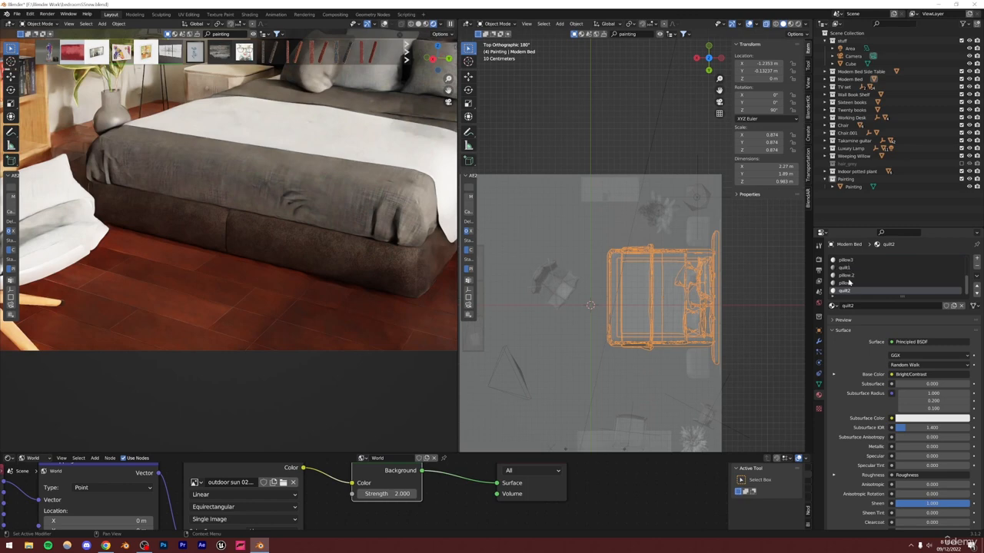
{"action": "left_click", "coordinate": [908, 374]}
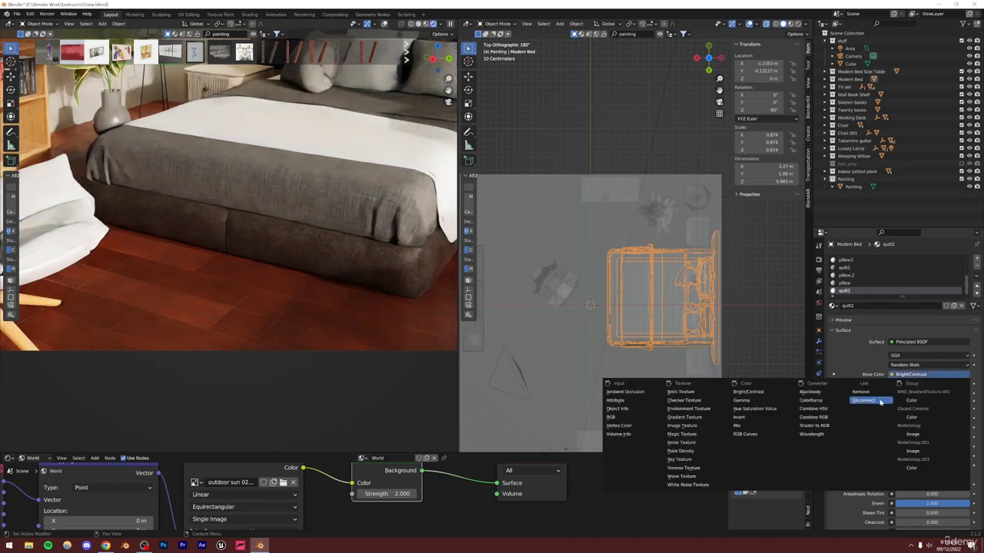
{"action": "left_click", "coordinate": [862, 400]}
- Darken the quilt2 material's plain base color to a mid grey and return to the camera view
{"action": "left_click", "coordinate": [930, 374]}
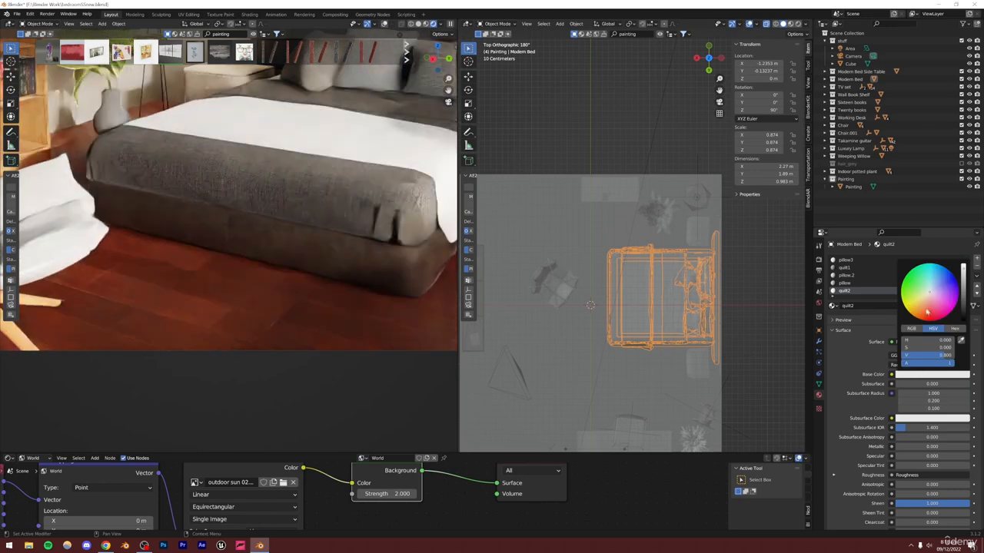
{"action": "left_click_drag", "start_coordinate": [963, 269], "coordinate": [963, 292]}
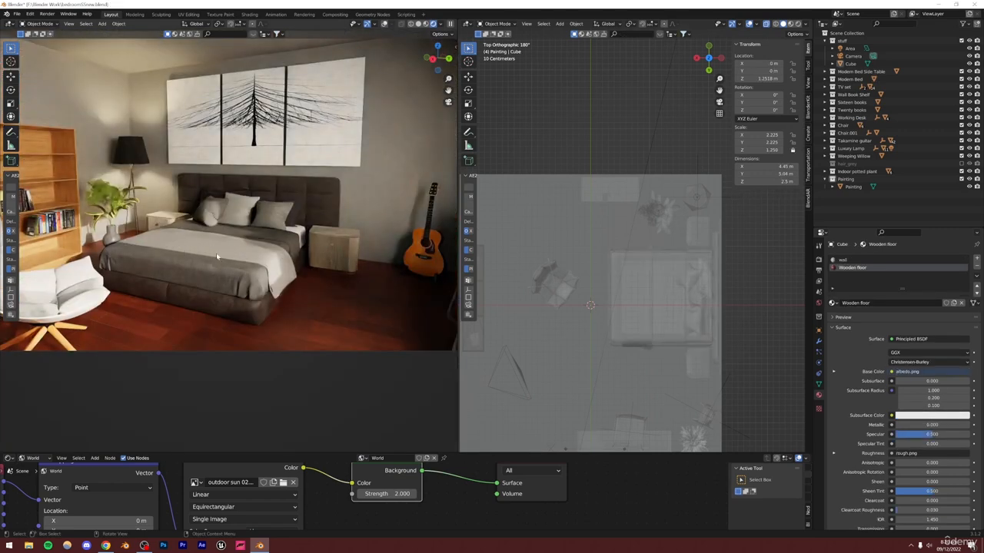
{"action": "key", "text": "KP_0"}
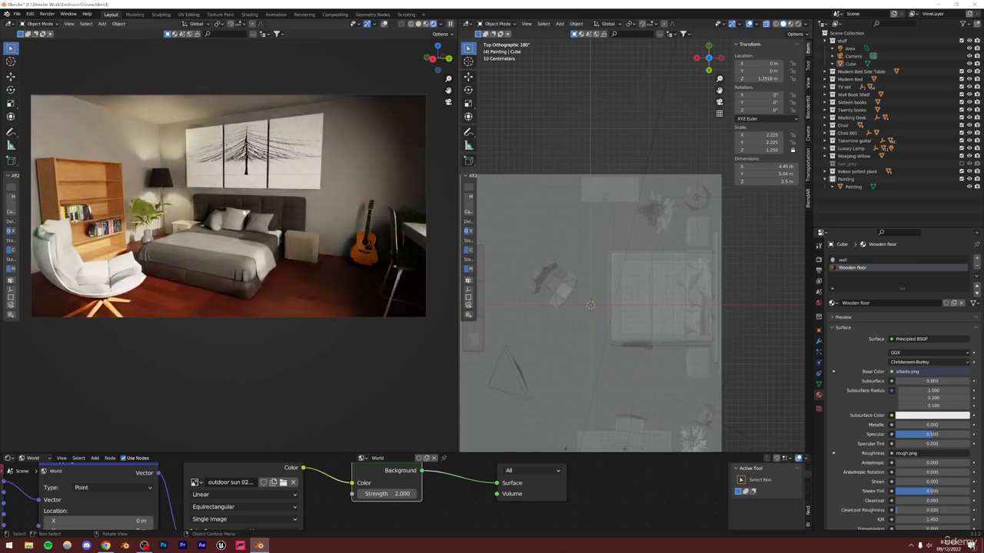
- Display the white armchair's Fabric material nodes in an enlarged shader editor
{"action": "left_click", "coordinate": [92, 284]}
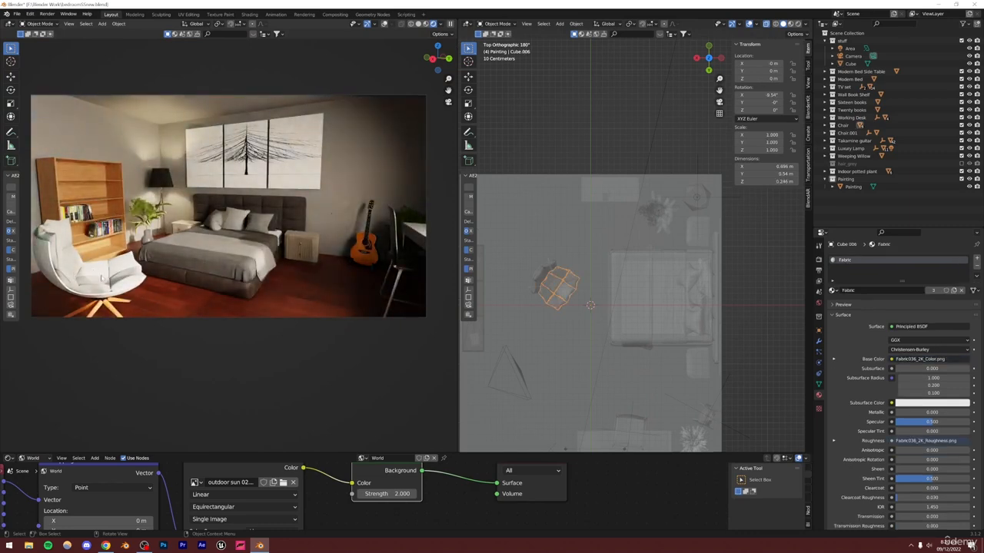
{"action": "left_click", "coordinate": [891, 378]}
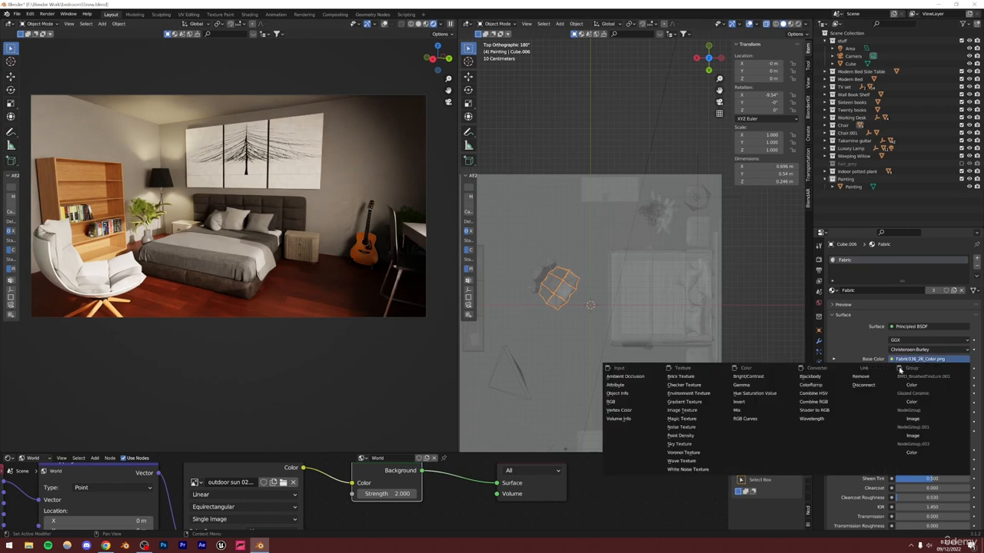
{"action": "key", "text": "Escape"}
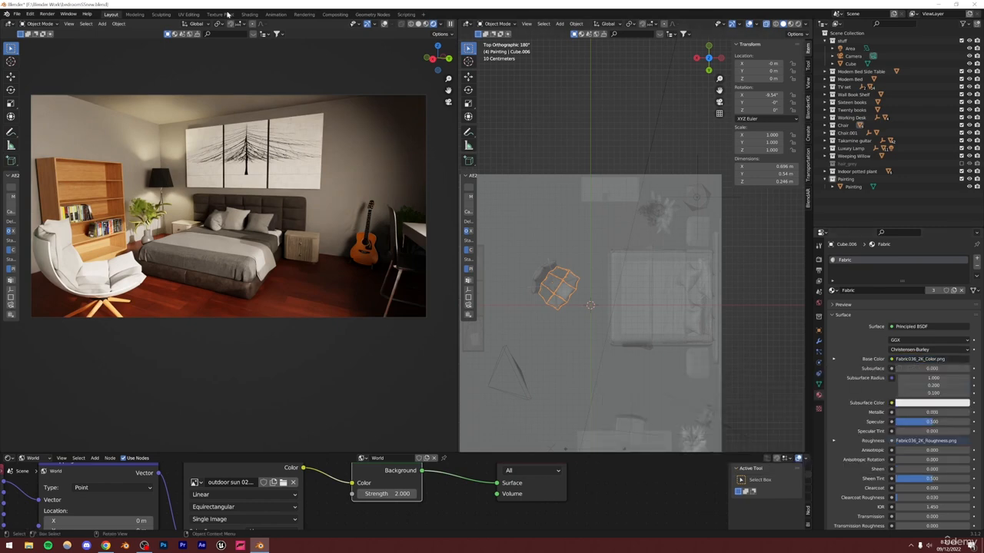
{"action": "left_click", "coordinate": [32, 458]}
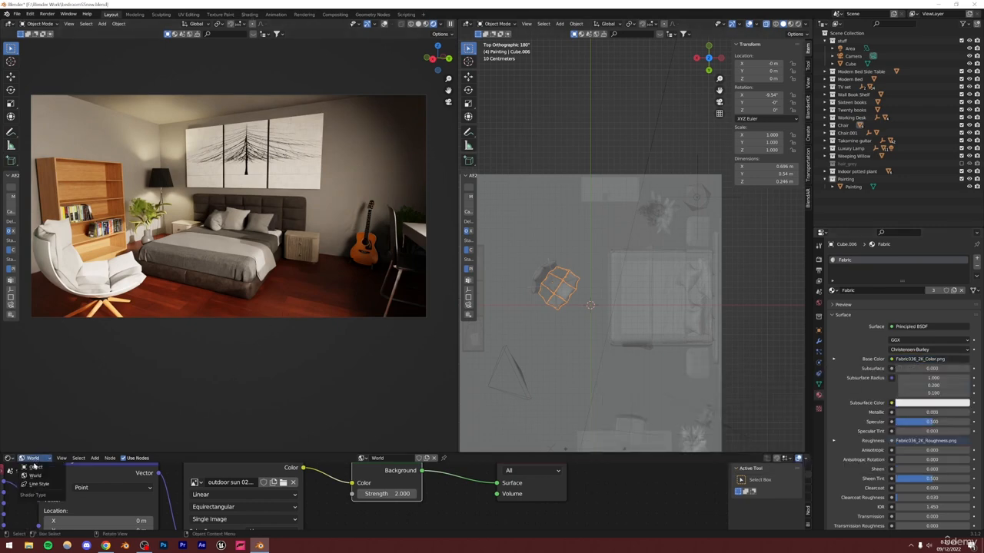
{"action": "left_click", "coordinate": [39, 471]}
{"action": "left_click_drag", "start_coordinate": [186, 453], "coordinate": [192, 374]}
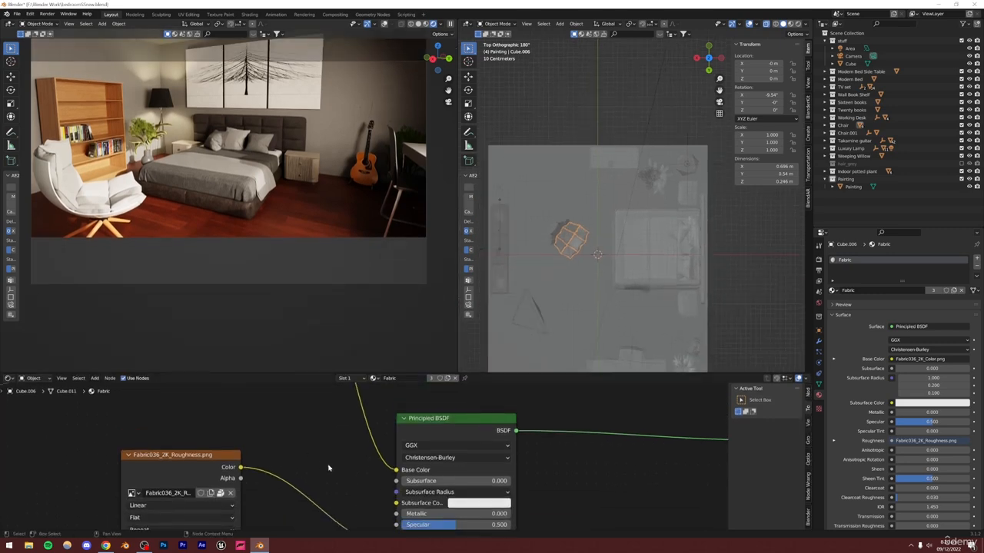
- Move the Fabric036_2K_Color texture node away from the Principled BSDF and insert a Bright/Contrast node on the link between them
{"action": "scroll", "coordinate": [334, 452], "scroll_direction": "down", "scroll_amount": 4}
{"action": "middle_click_drag", "start_coordinate": [335, 452], "coordinate": [364, 508]}
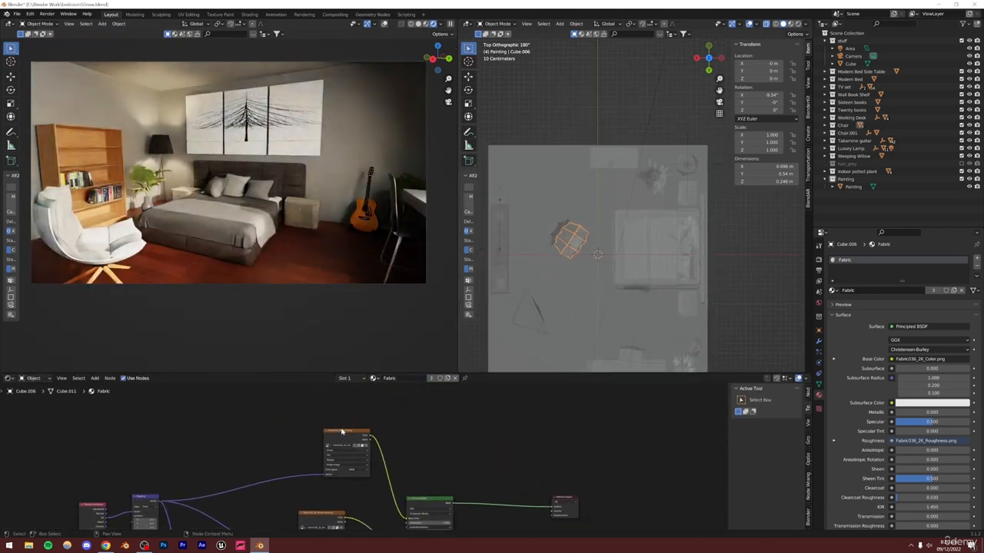
{"action": "left_click_drag", "start_coordinate": [344, 435], "coordinate": [278, 436]}
{"action": "scroll", "coordinate": [365, 458], "scroll_direction": "up", "scroll_amount": 2}
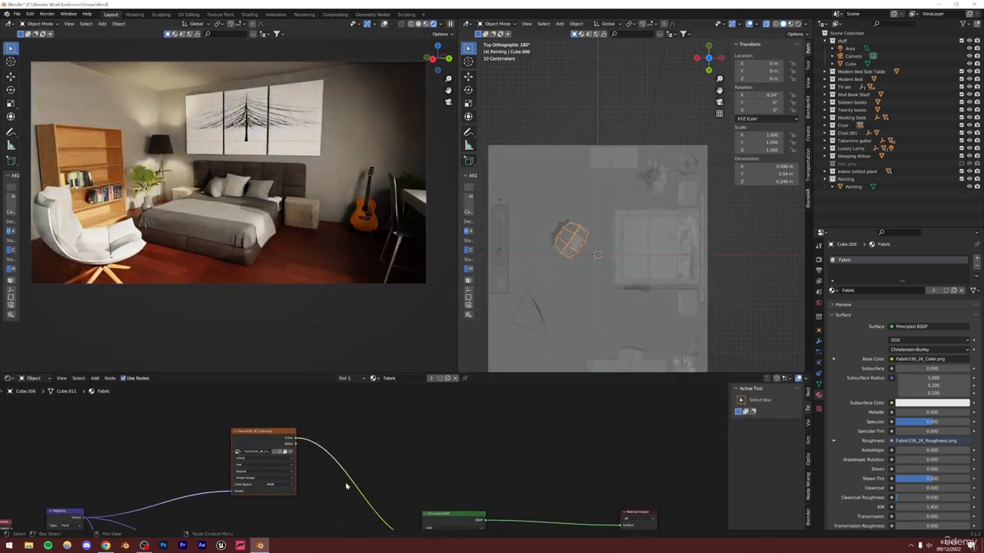
{"action": "middle_click_drag", "start_coordinate": [366, 467], "coordinate": [366, 440]}
{"action": "key", "text": "shift+a"}
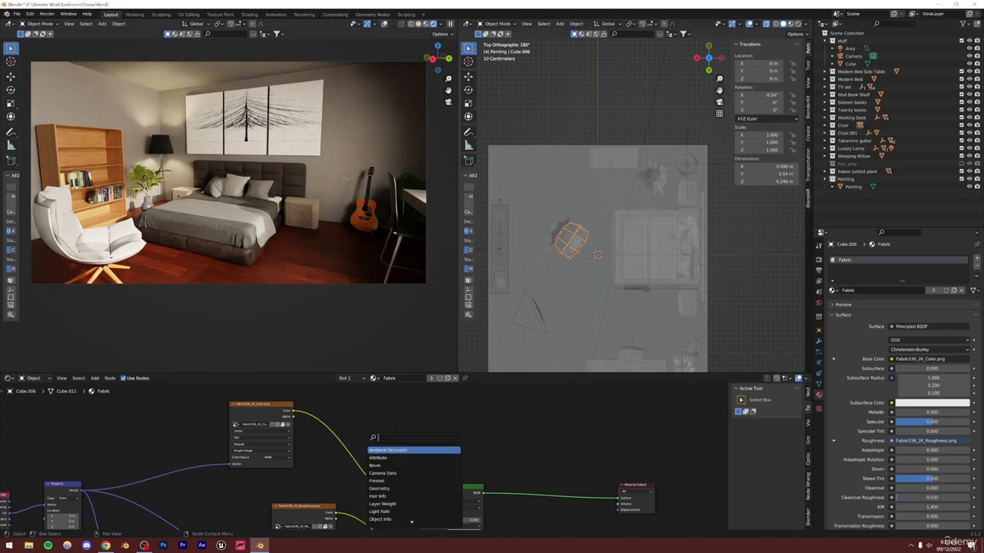
{"action": "key", "text": "Escape"}
{"action": "key", "text": "shift+a"}
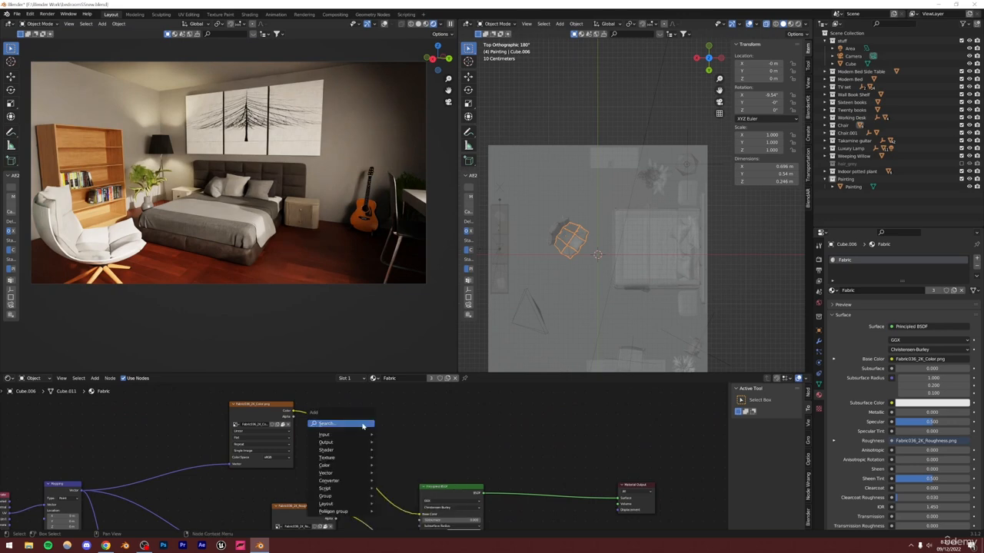
{"action": "left_click", "coordinate": [362, 425]}
{"action": "type", "text": "br"}
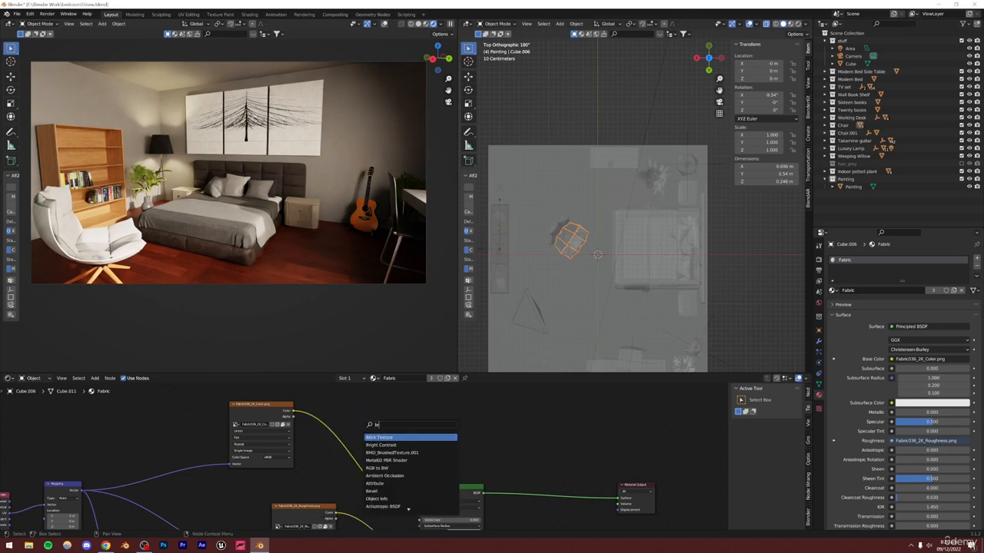
{"action": "left_click", "coordinate": [378, 445]}
{"action": "left_click", "coordinate": [362, 465]}
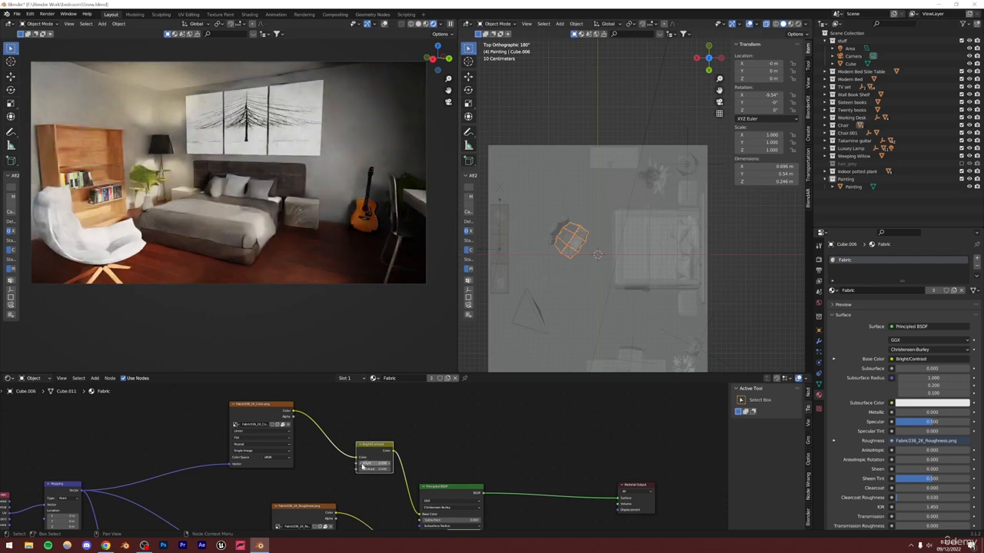
- Lower the Bright value of the armchair fabric's Bright/Contrast node to darken the upholstery to grey
{"action": "left_click", "coordinate": [362, 465]}
{"action": "left_click", "coordinate": [362, 465]}
{"action": "left_click", "coordinate": [360, 464]}
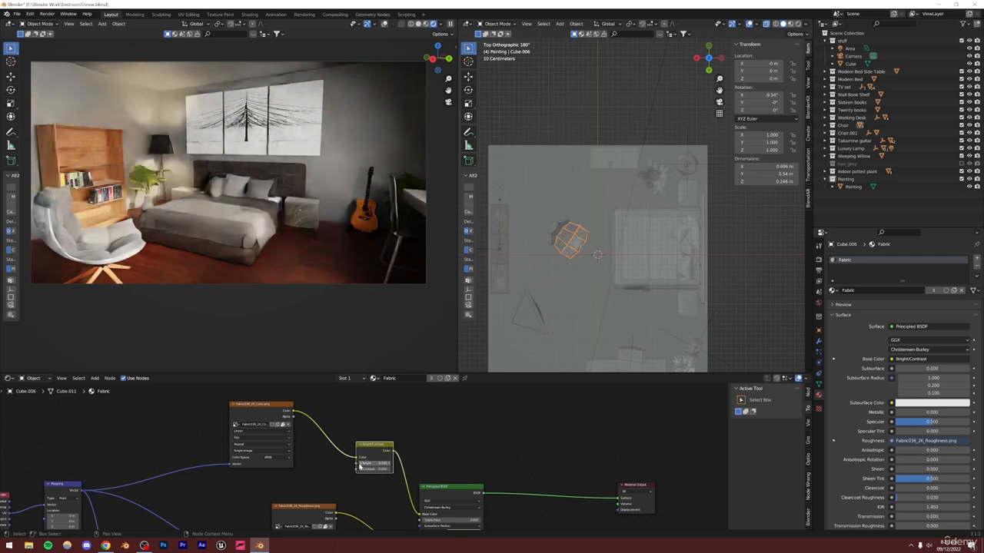
{"action": "left_click", "coordinate": [359, 465]}
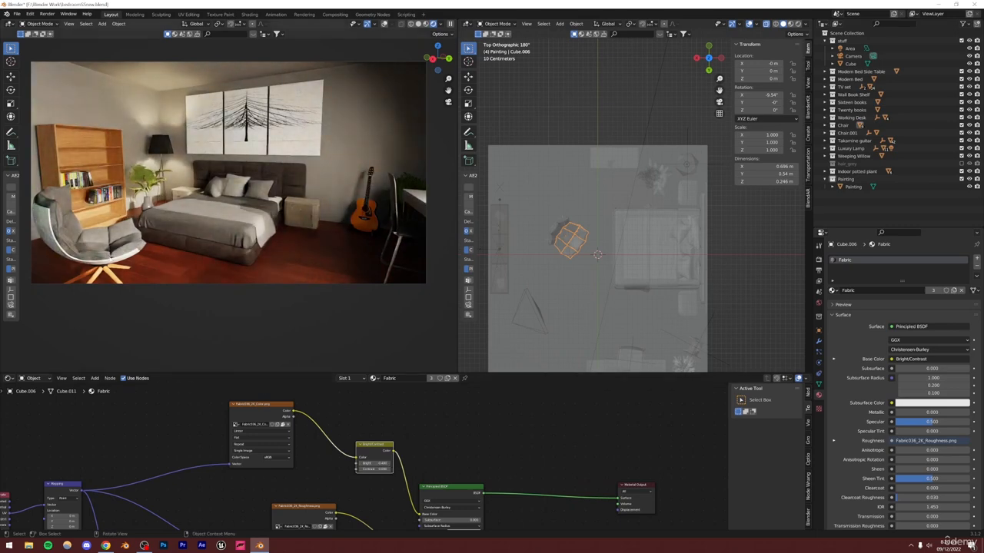
- Reconnect the Bright/Contrast node's color output to the Principled BSDF base color in the bed's quilt2 material
{"action": "left_click", "coordinate": [243, 214]}
{"action": "scroll", "coordinate": [345, 470], "scroll_direction": "up", "scroll_amount": 3}
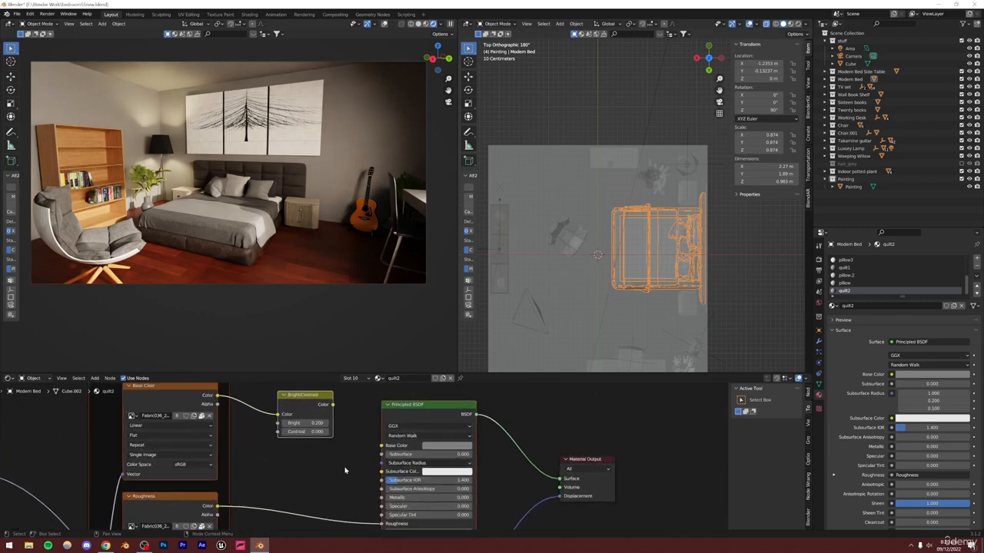
{"action": "left_click_drag", "start_coordinate": [338, 421], "coordinate": [390, 464]}
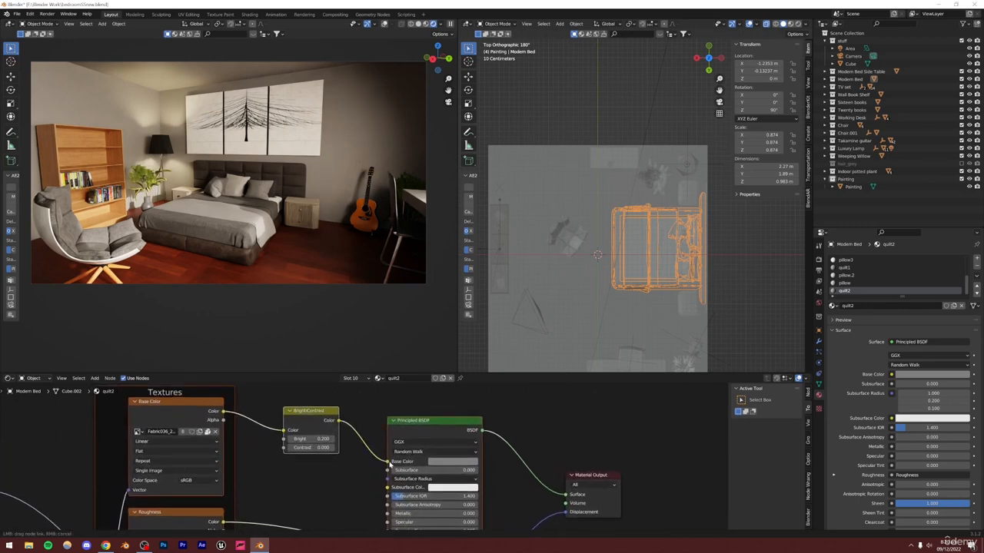
- Set the Bright value of the quilt2 material's Bright/Contrast node to -0.300
{"action": "left_click", "coordinate": [290, 440]}
{"action": "left_click", "coordinate": [290, 440]}
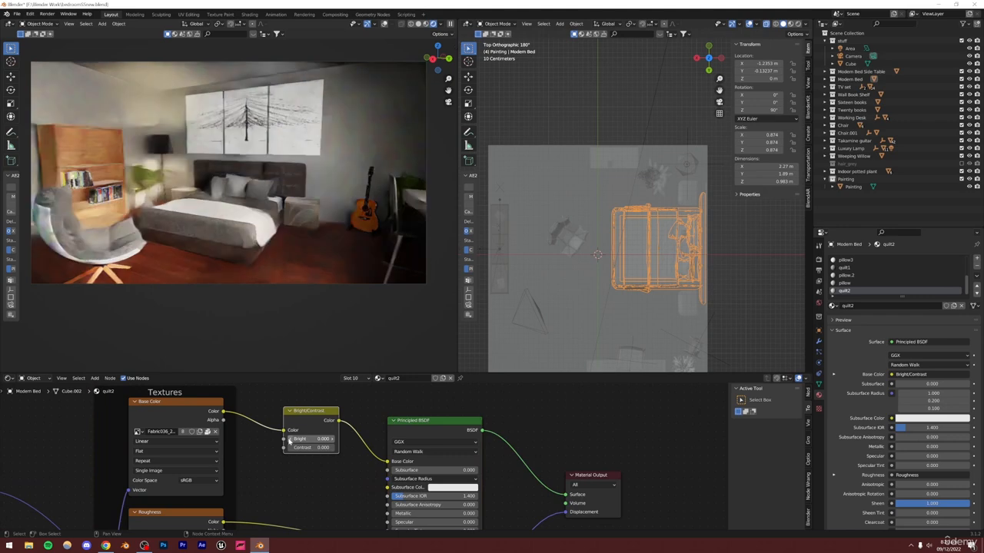
{"action": "scroll", "coordinate": [290, 442], "scroll_direction": "up", "scroll_amount": 1, "text": "ctrl"}
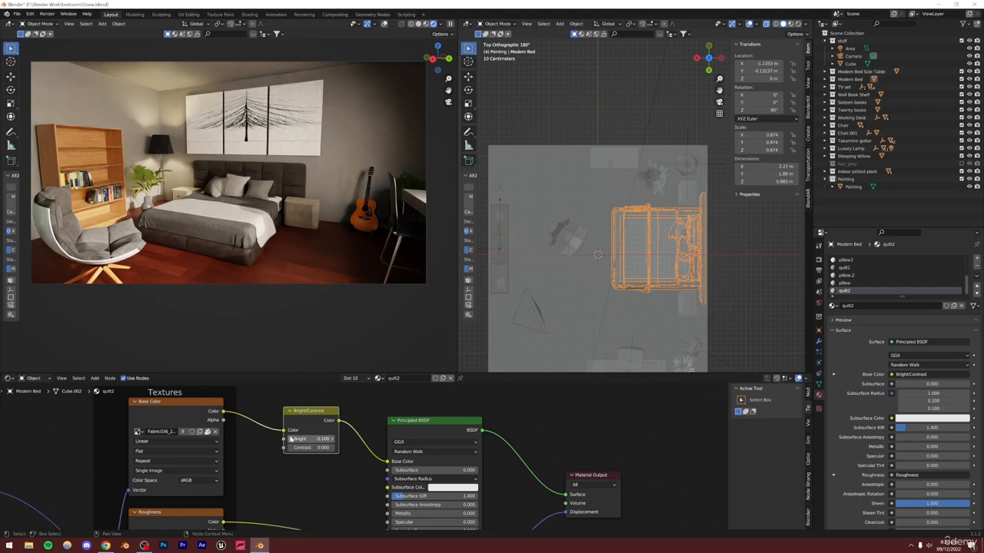
{"action": "scroll", "coordinate": [291, 439], "scroll_direction": "down", "scroll_amount": 2, "text": "ctrl"}
{"action": "scroll", "coordinate": [290, 439], "scroll_direction": "down", "scroll_amount": 1, "text": "ctrl"}
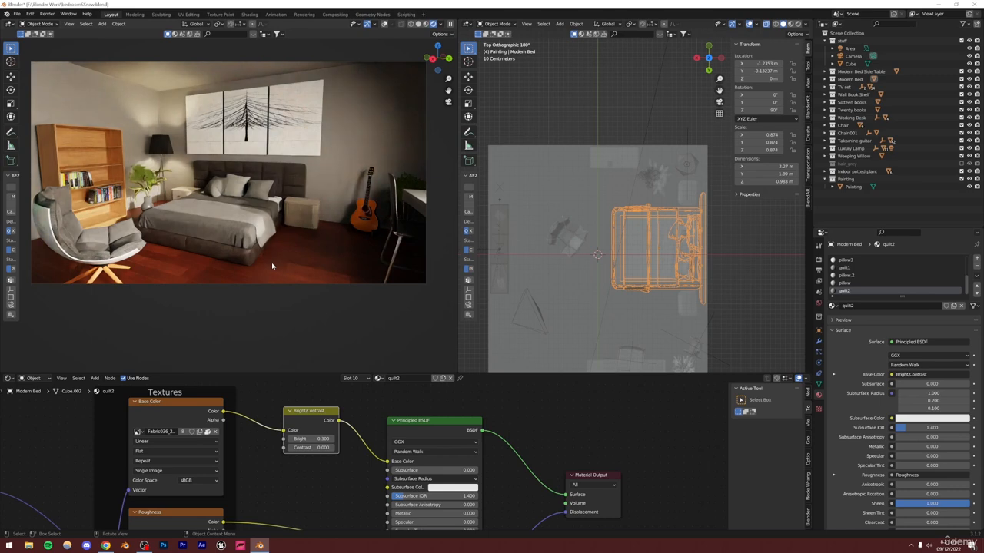
- Deselect the bed, start rendering the scene as a still image, and open the render window's image commands
{"action": "left_click", "coordinate": [544, 113]}
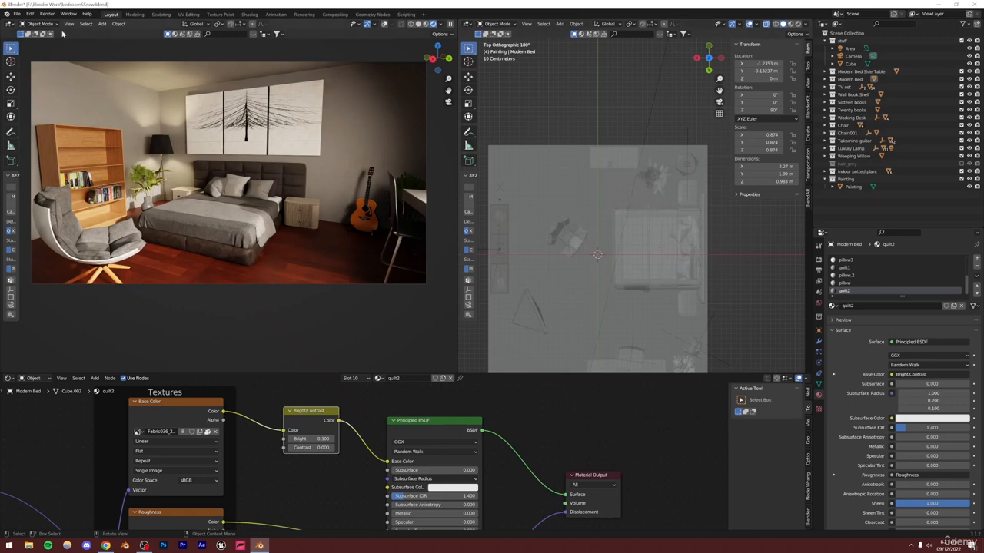
{"action": "left_click", "coordinate": [47, 14]}
{"action": "left_click", "coordinate": [48, 24]}
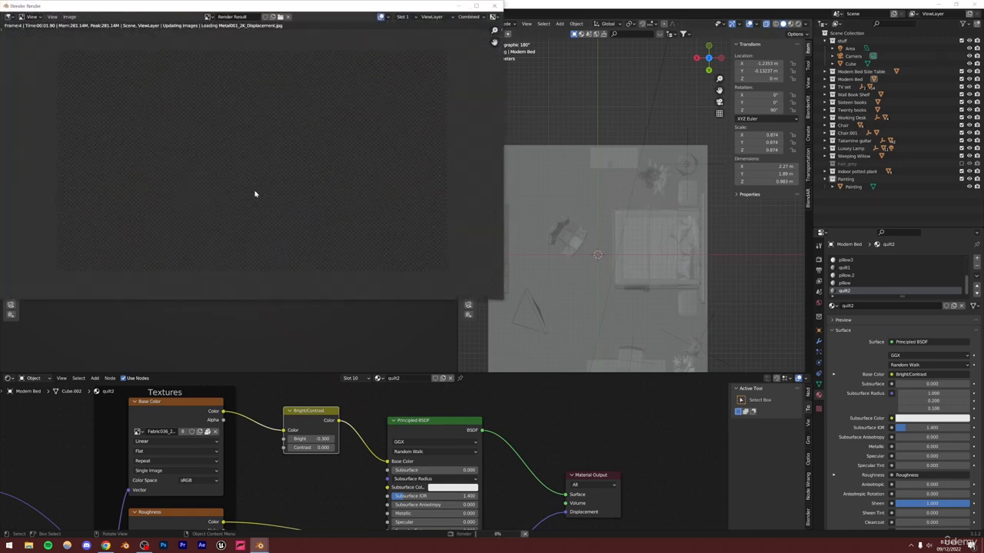
{"action": "left_click", "coordinate": [69, 17]}
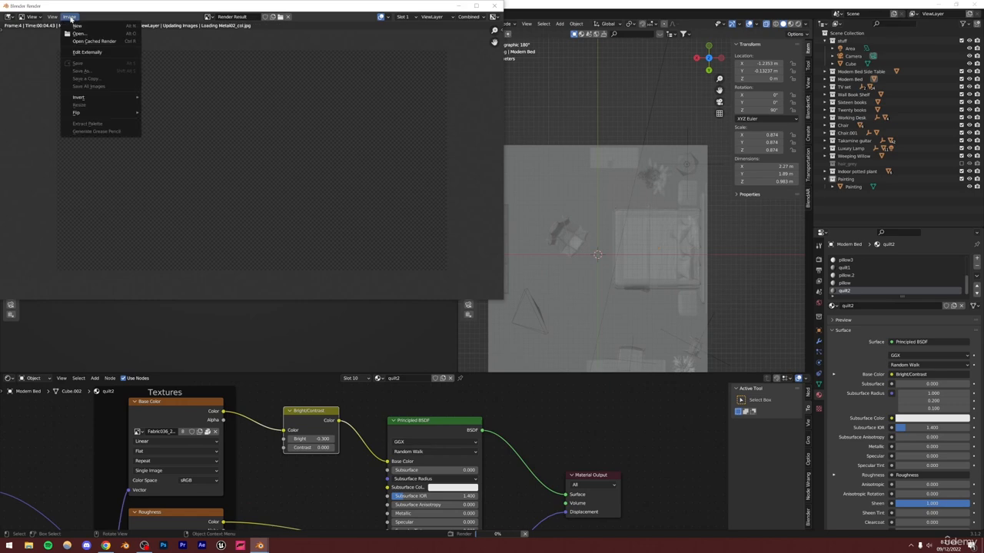